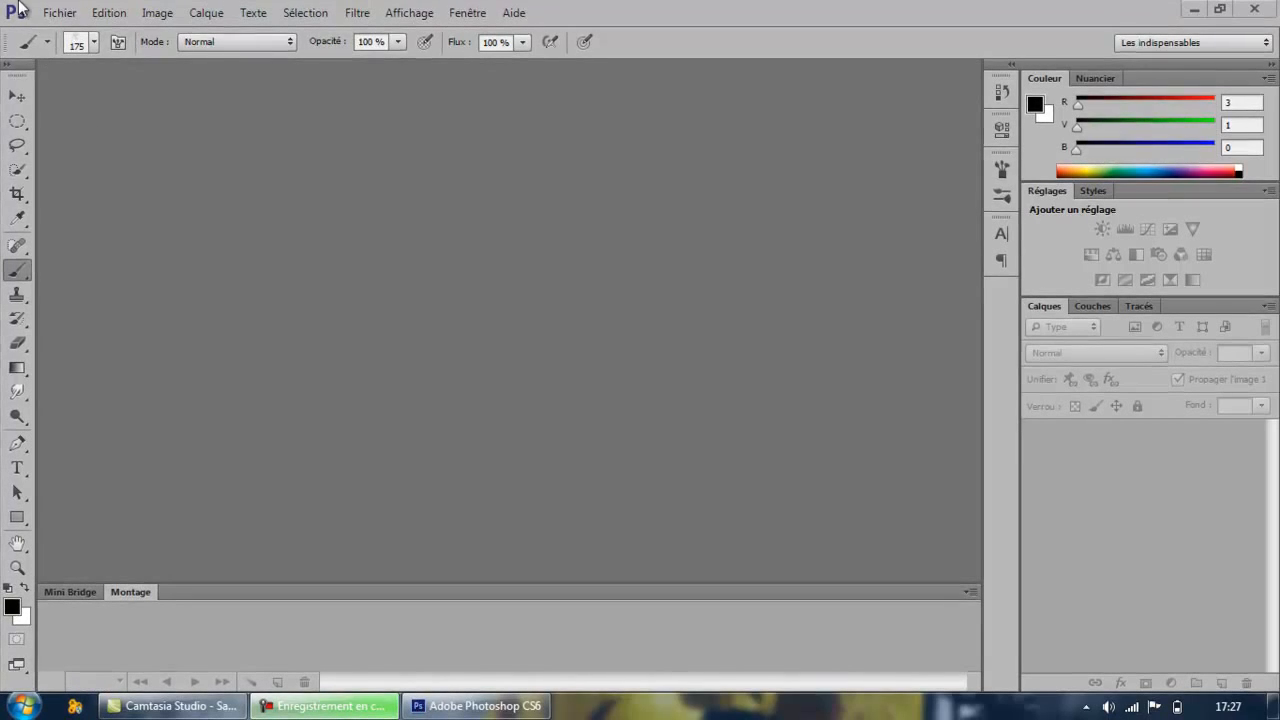
Start a new document and set its width to 1920 pixels and its height to 1080 pixels.
left_click(47, 13)
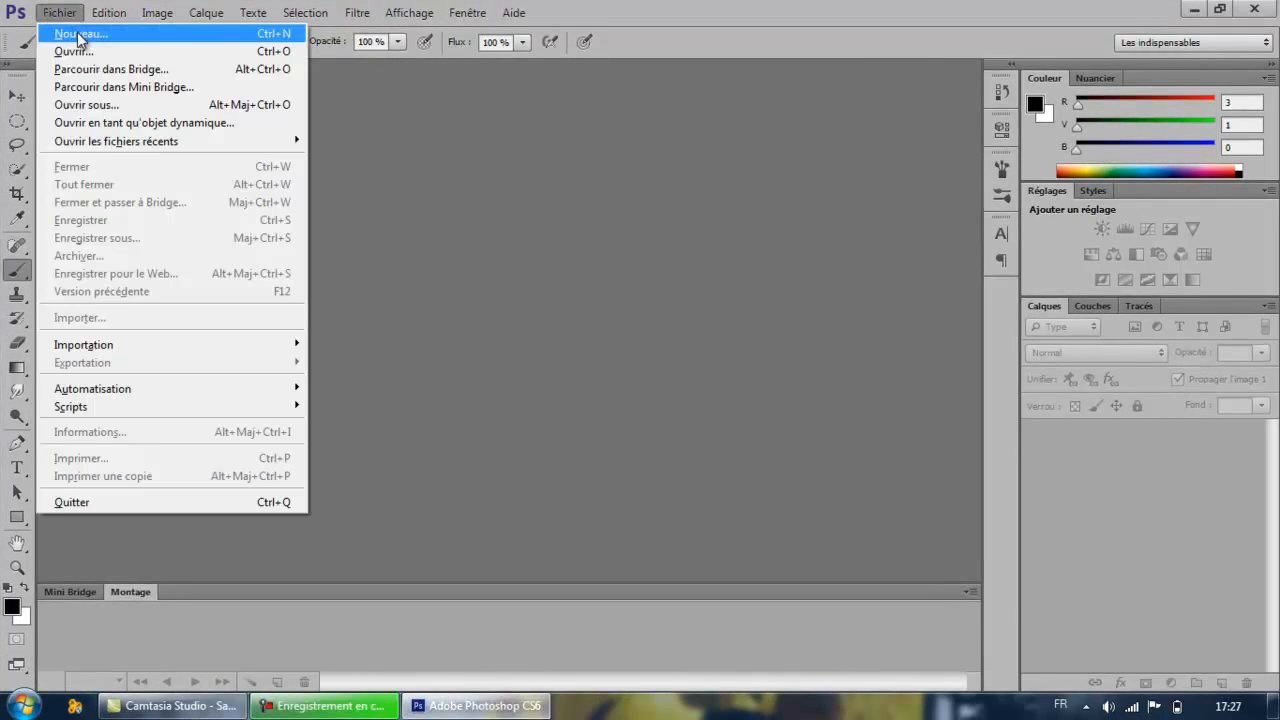
left_click(80, 36)
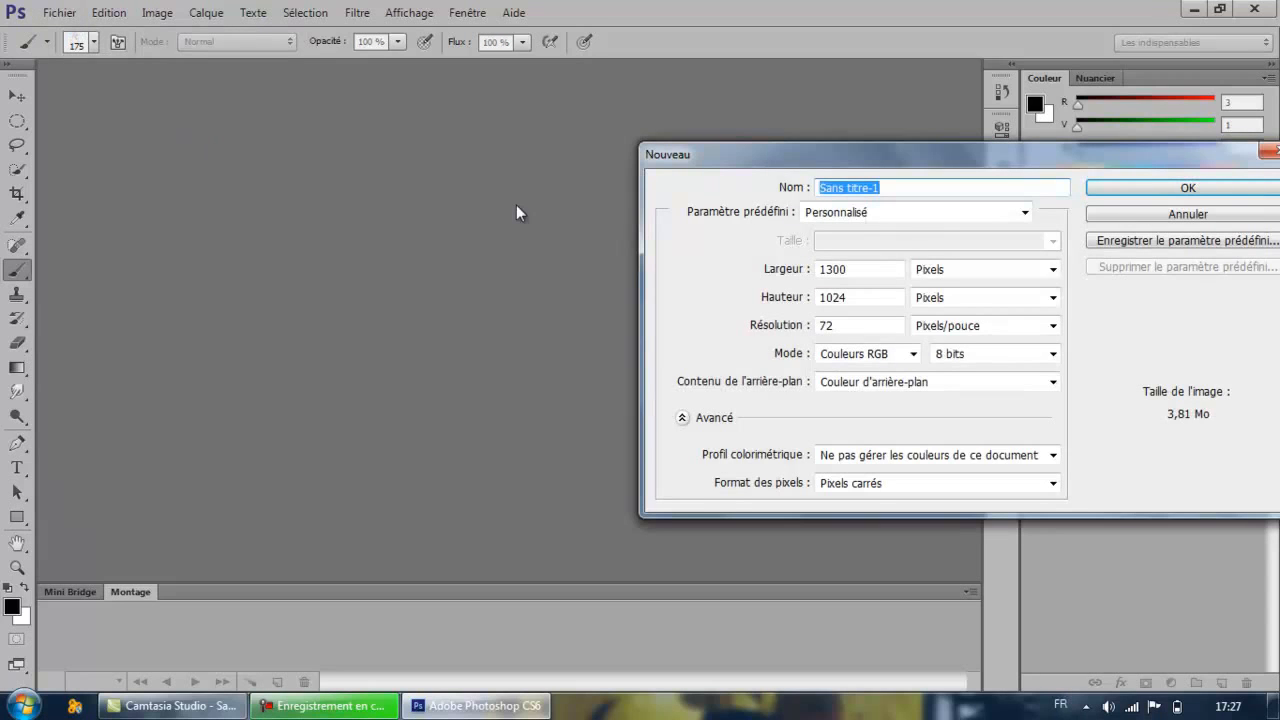
left_click(873, 271)
key("BackSpace")
key("BackSpace")
key("BackSpace")
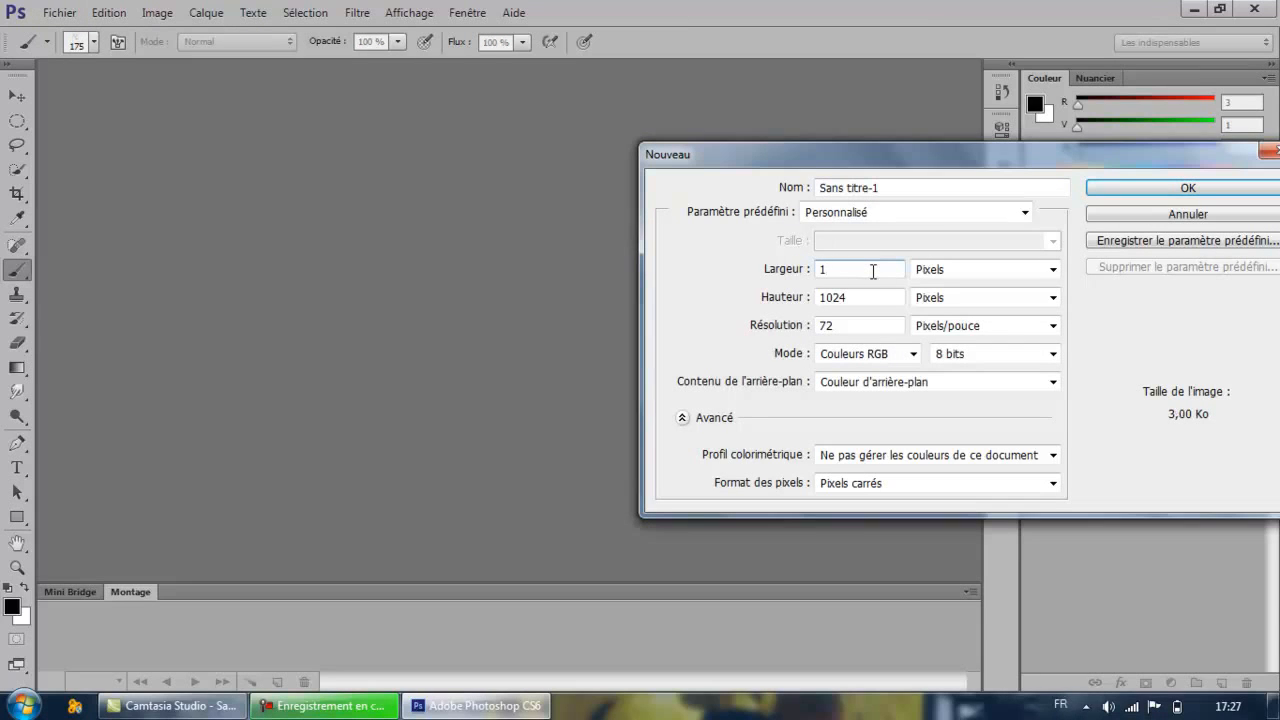
type("920")
left_click(887, 297)
key("BackSpace")
key("BackSpace")
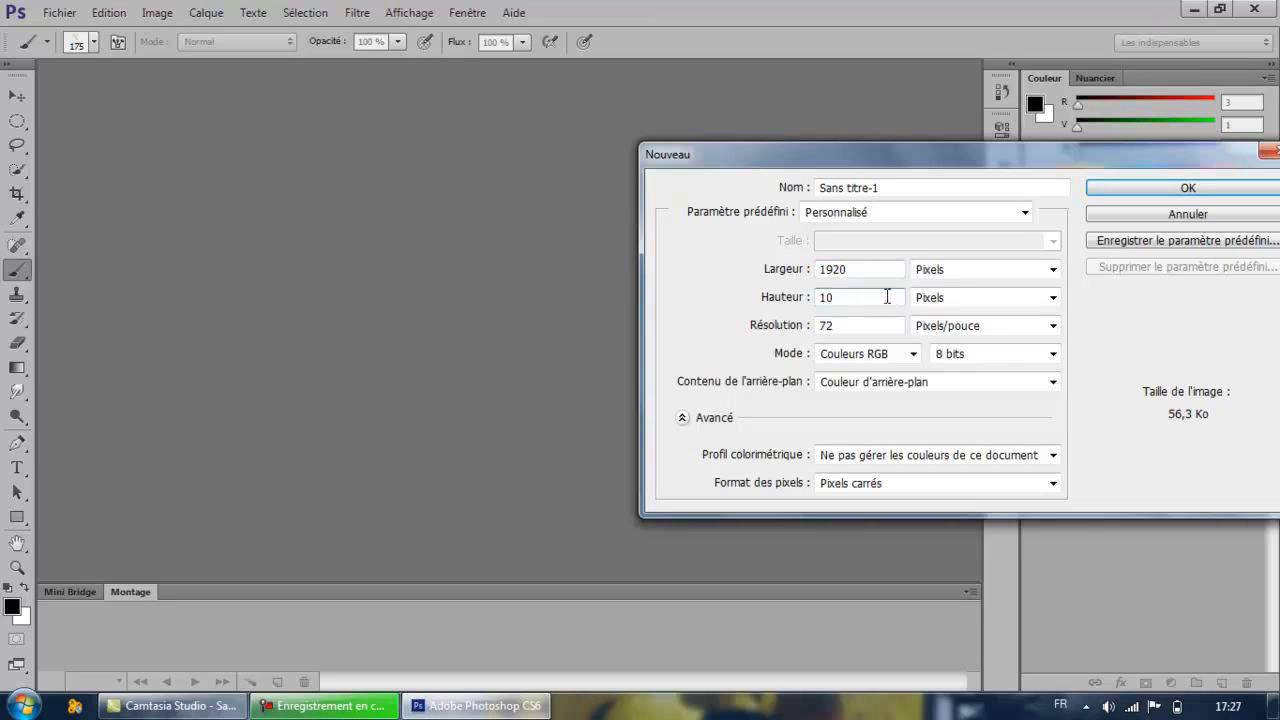
type("80")
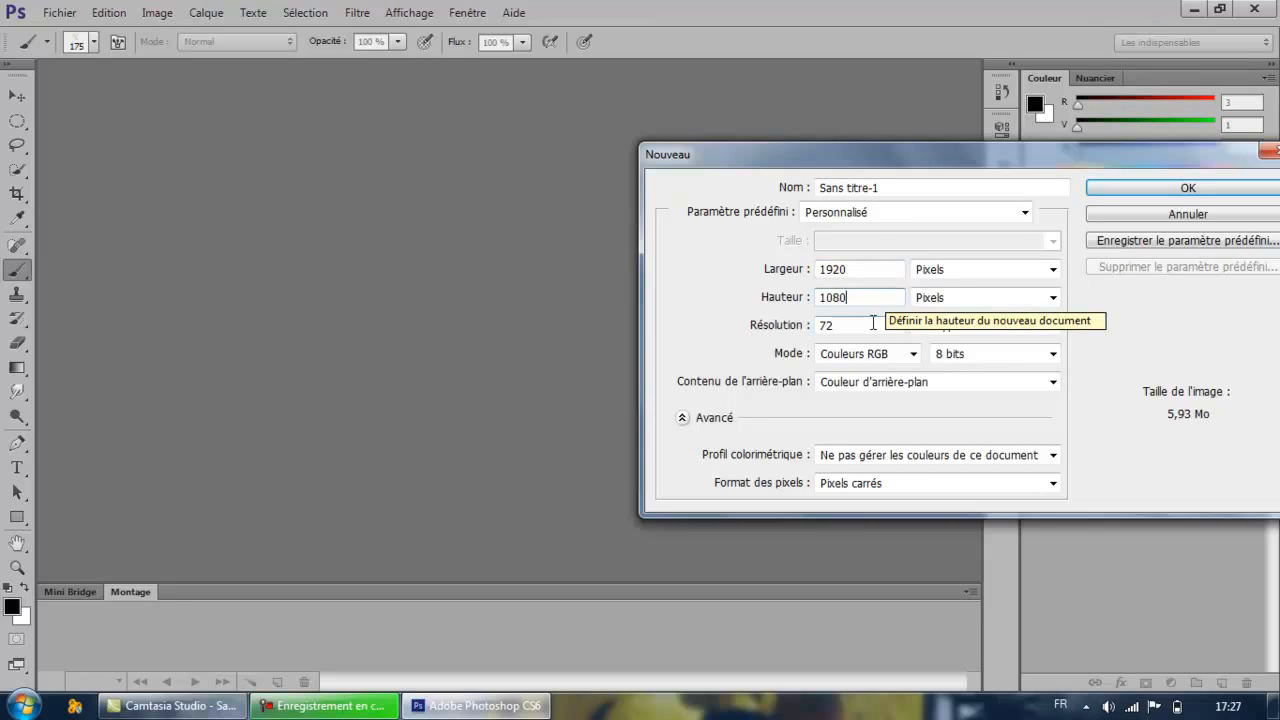
Keep the RGB colour mode and create the document.
left_click(911, 357)
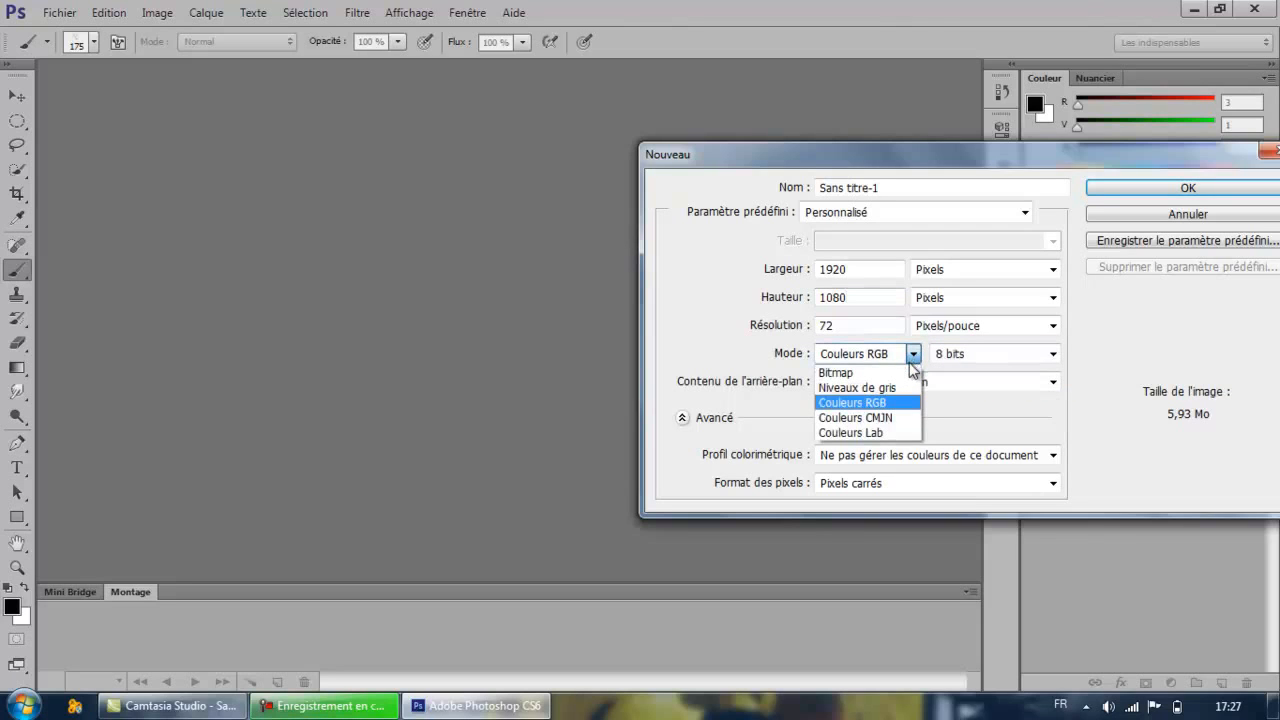
left_click(911, 358)
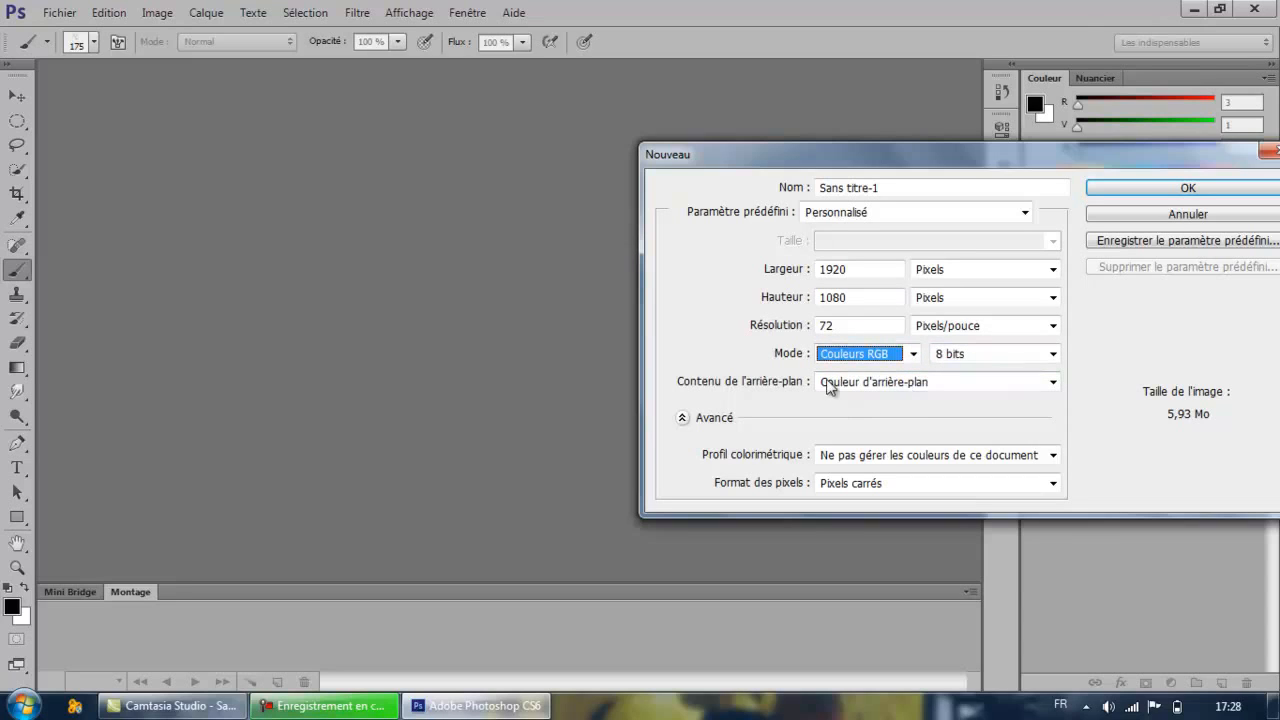
left_click_drag(938, 163, 518, 152)
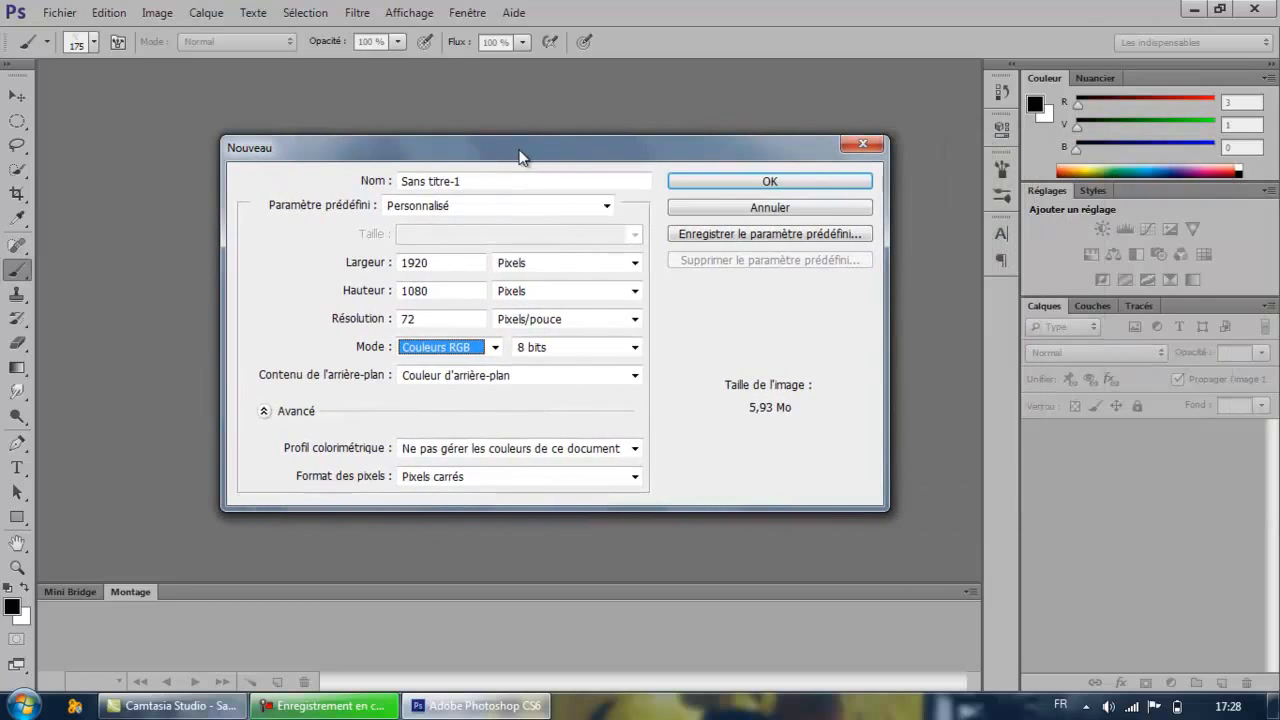
left_click(700, 184)
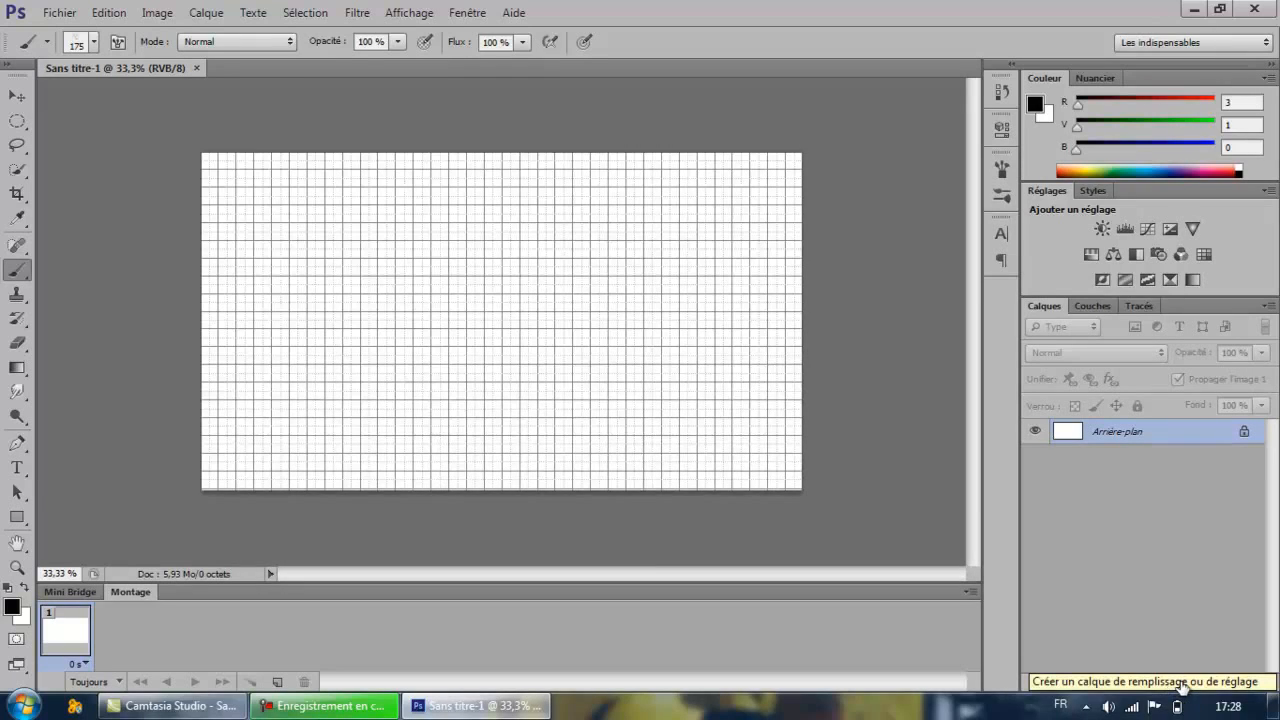
Add a gradient fill layer above the background and set its style to Radial.
left_click(1183, 688)
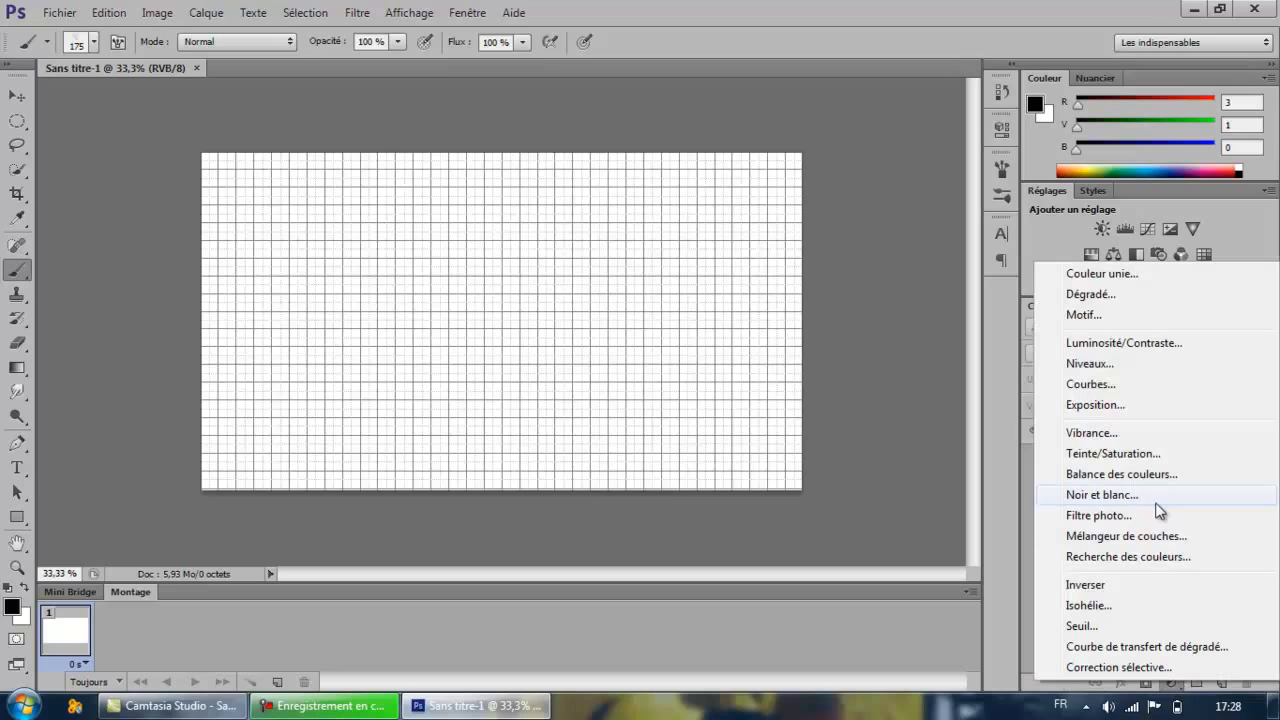
left_click(1126, 291)
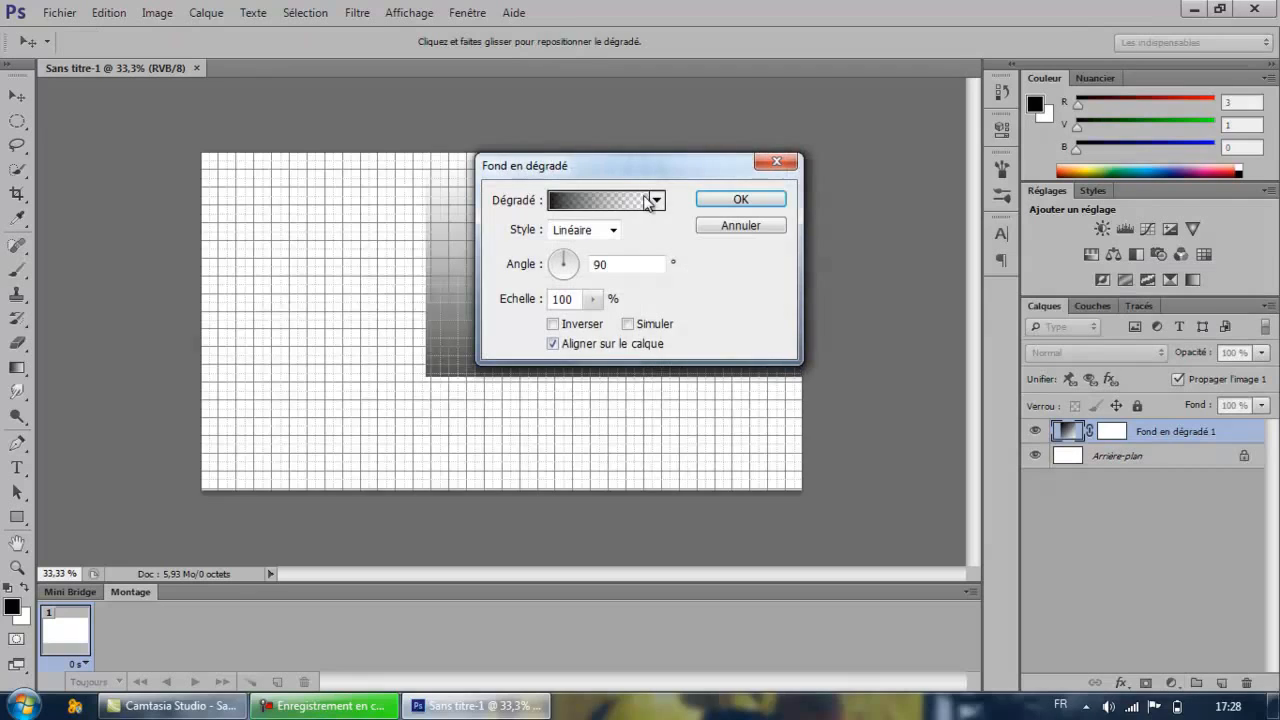
left_click(614, 233)
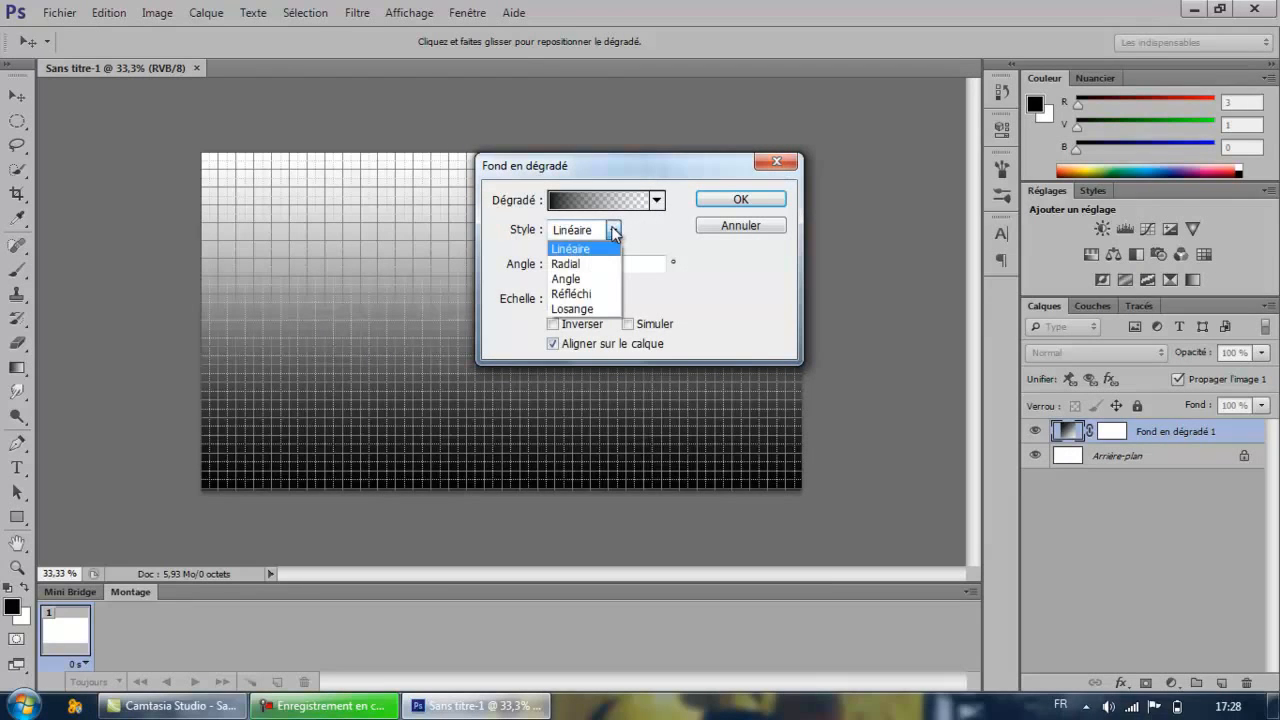
left_click(614, 261)
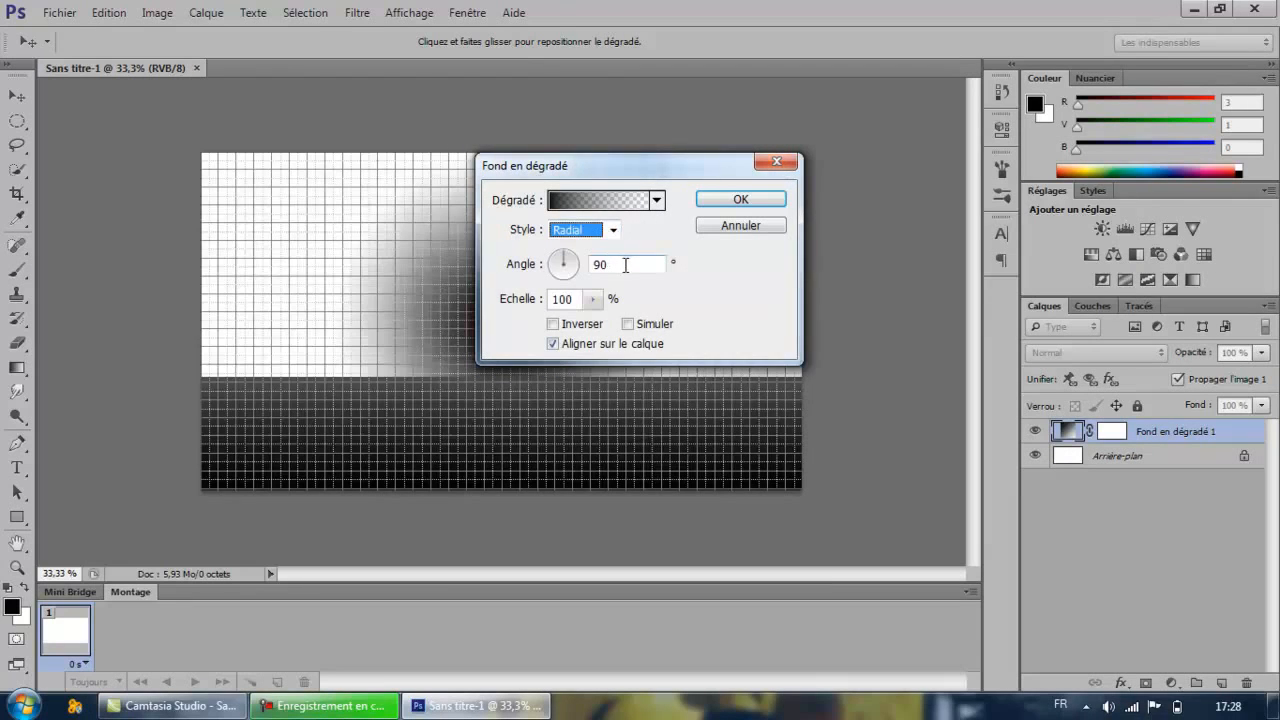
left_click(625, 264)
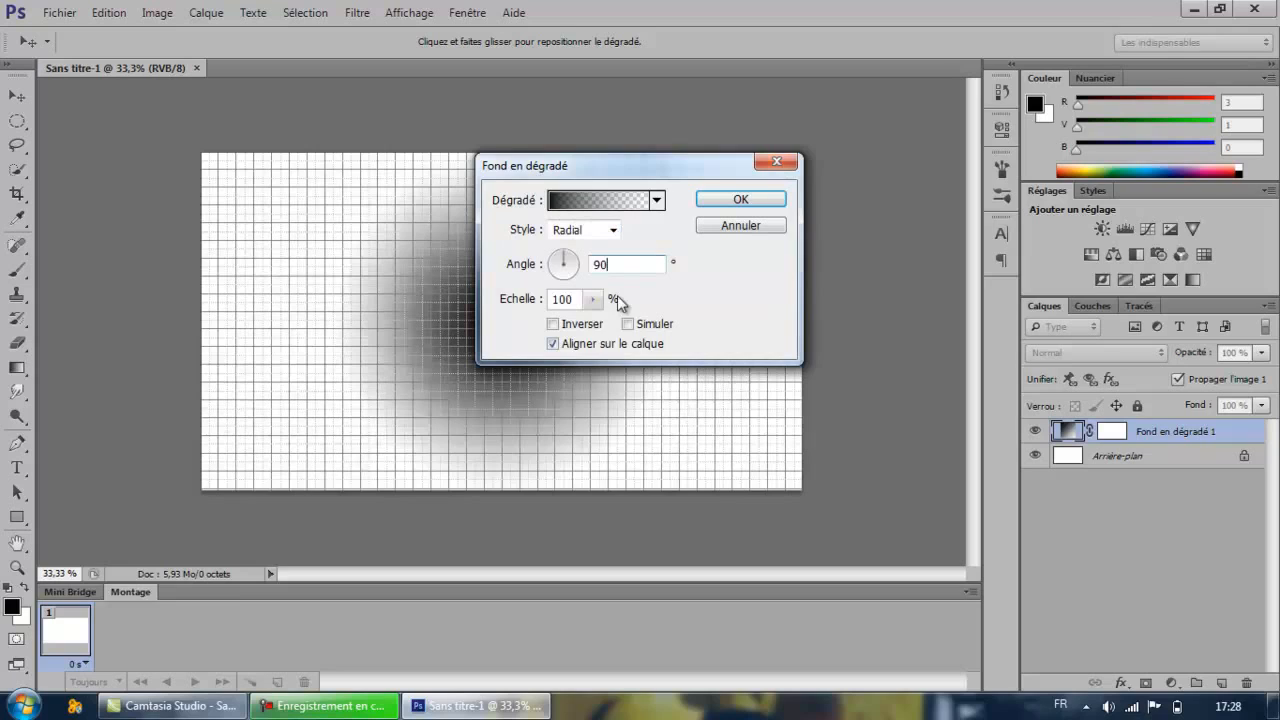
Use the black-to-white gradient preset for the fill layer, invert it and confirm the fill.
left_click(658, 201)
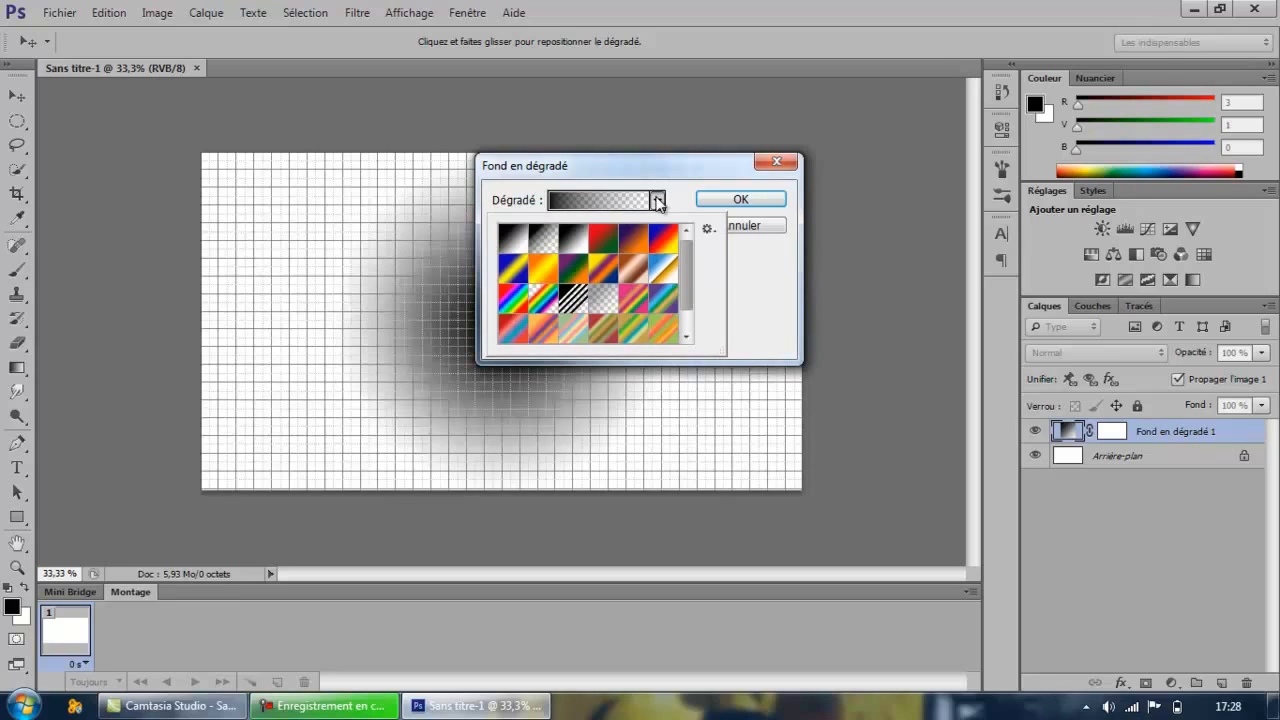
left_click(513, 240)
left_click(759, 271)
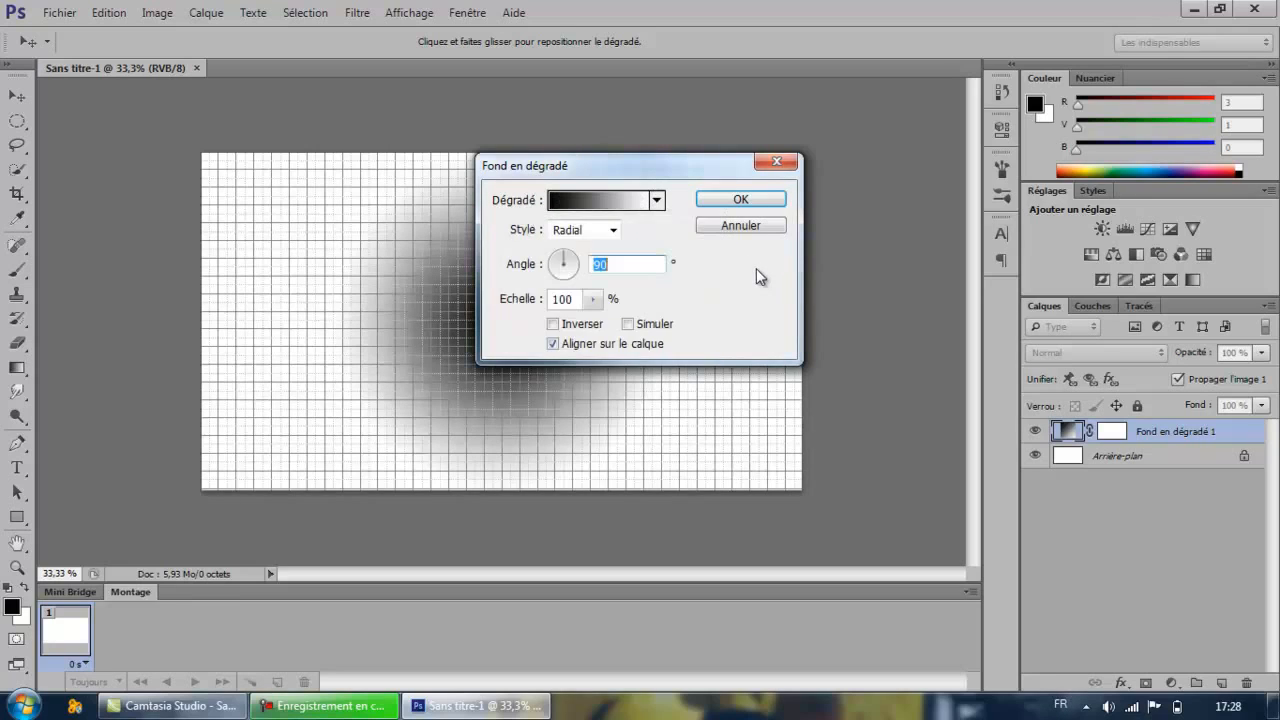
left_click(553, 324)
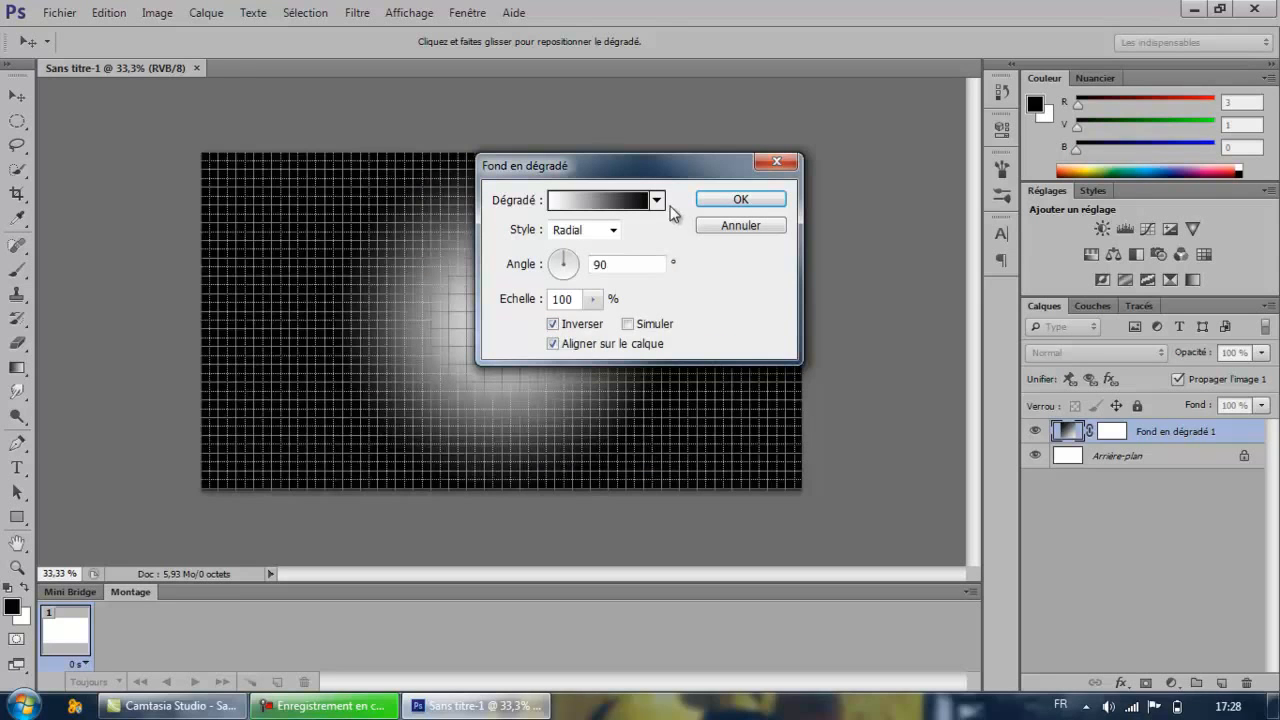
left_click(657, 200)
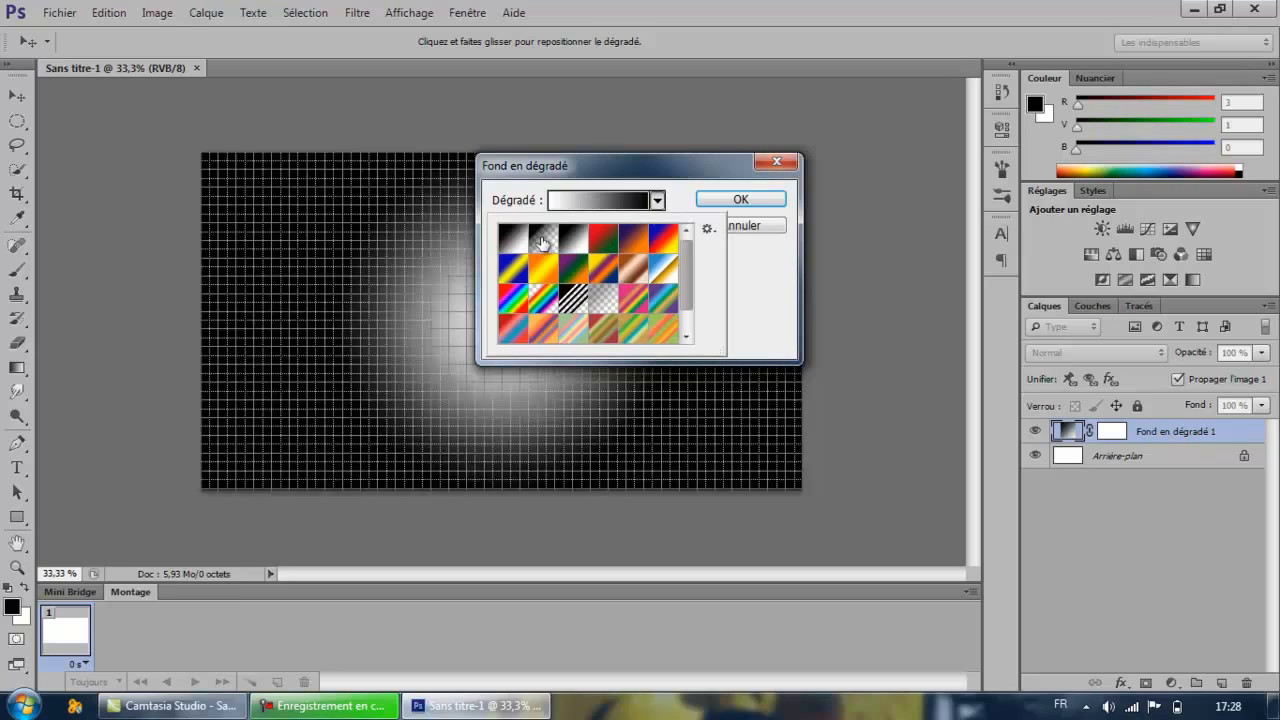
left_click(758, 207)
left_click(758, 207)
key("b")
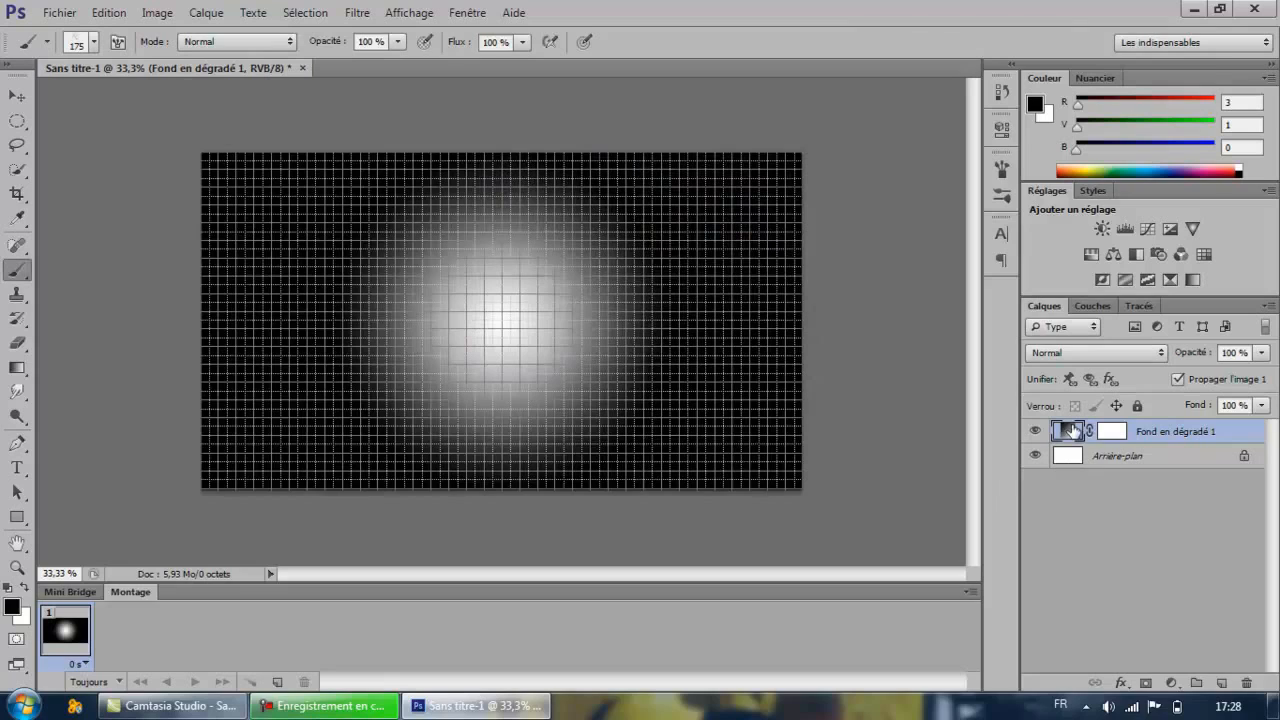
Open the fill layer's gradient for editing and move the midpoint between its black and white colour stops to 19%.
double_click(1071, 431)
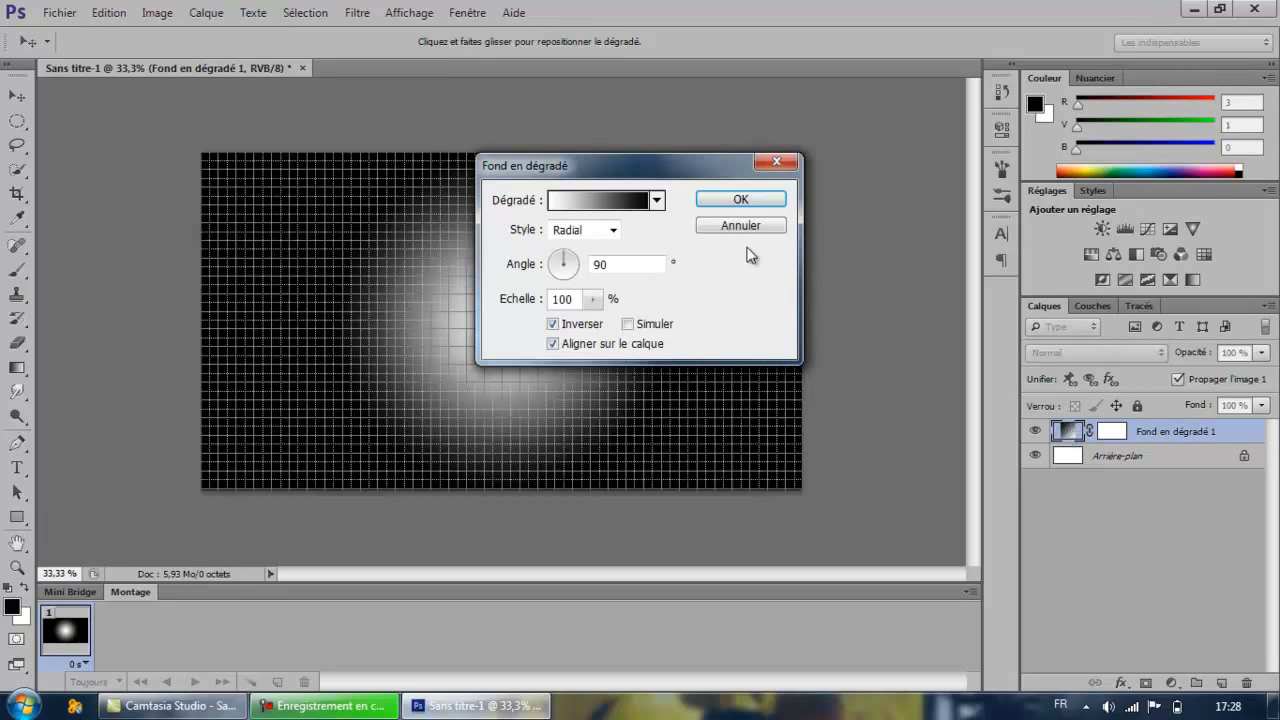
left_click(632, 203)
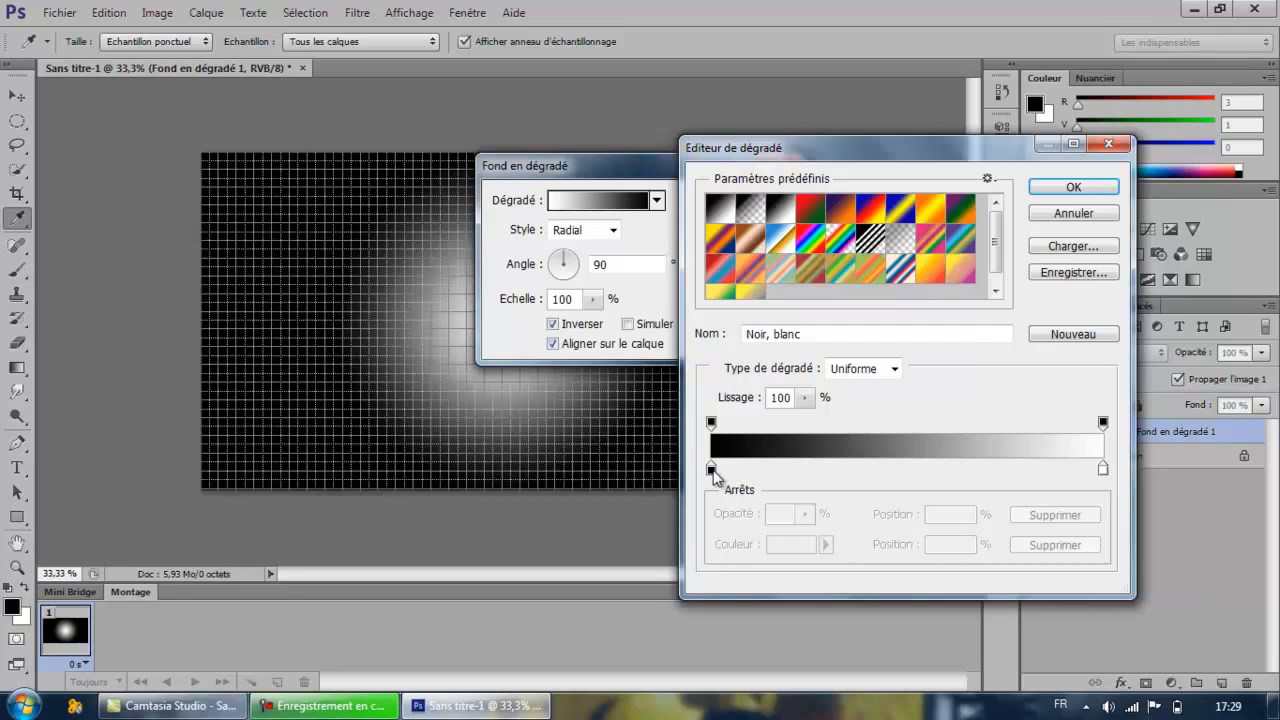
left_click(781, 468)
left_click_drag(800, 469, 706, 456)
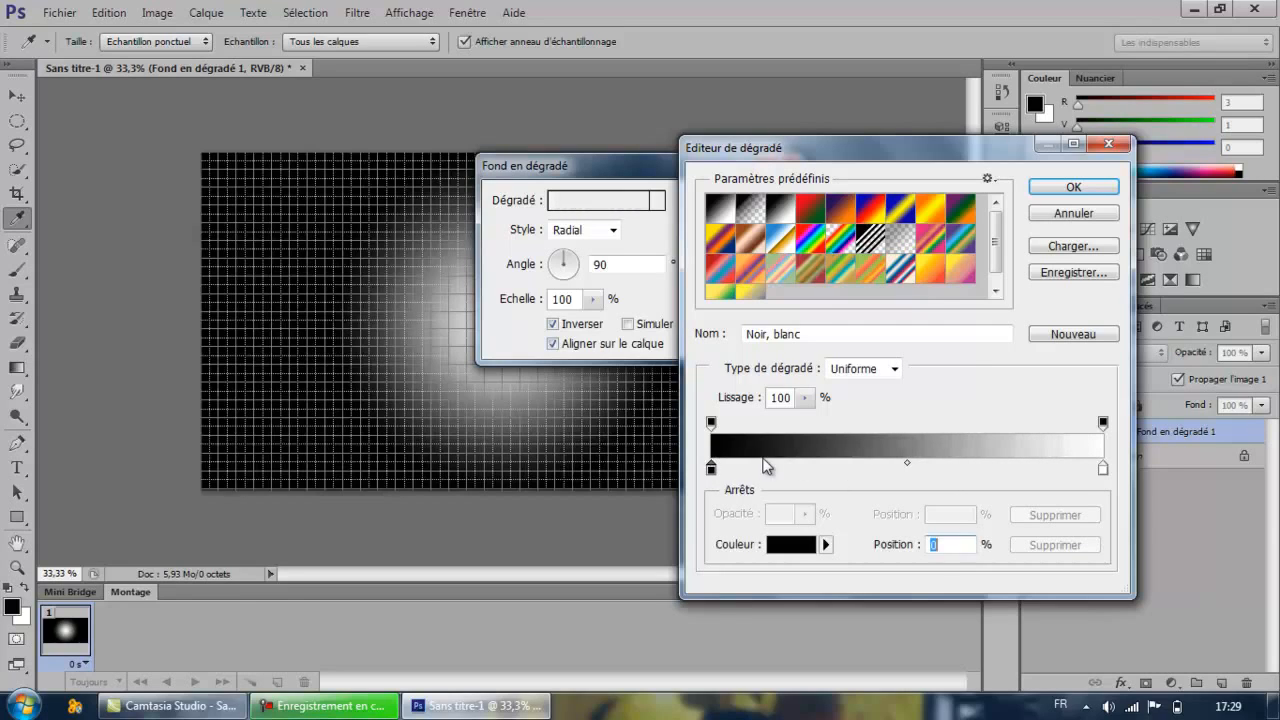
left_click_drag(905, 462, 789, 466)
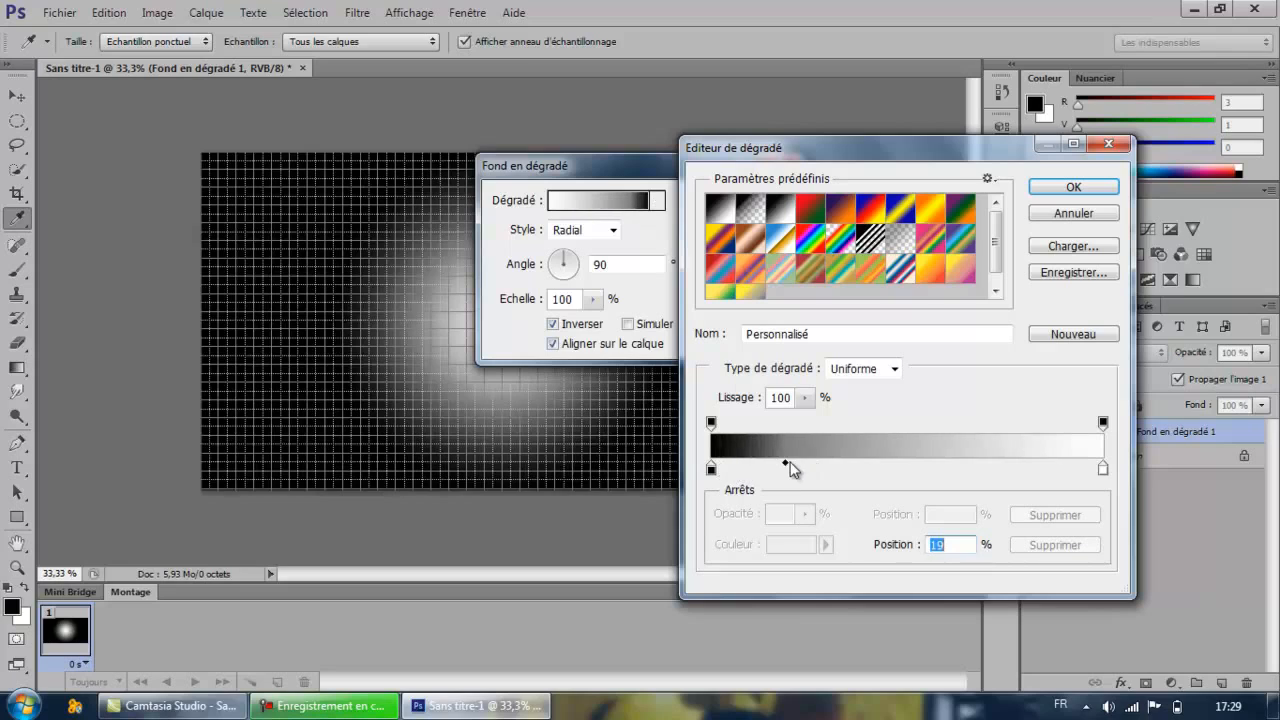
Move the end opacity stop to about 17% and on toward the start, and the white colour stop to about 49%.
left_click_drag(1103, 421, 783, 457)
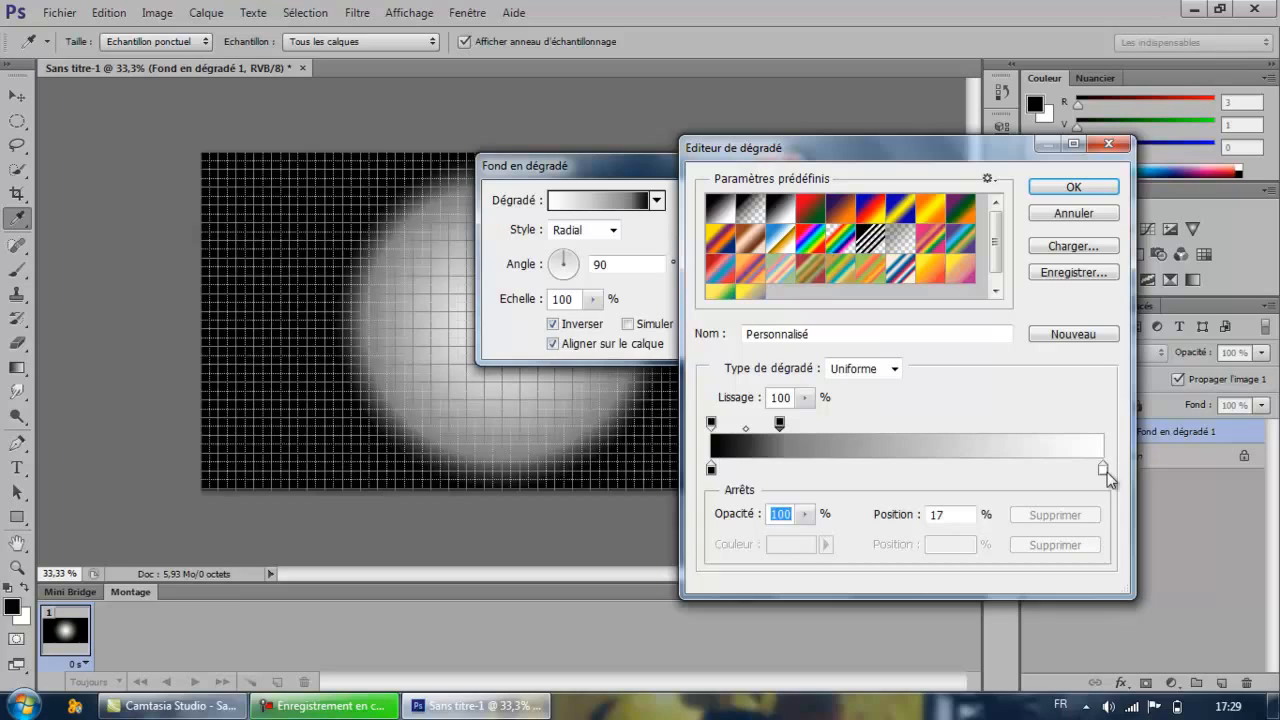
left_click_drag(1101, 472, 832, 476)
left_click_drag(733, 464, 902, 483)
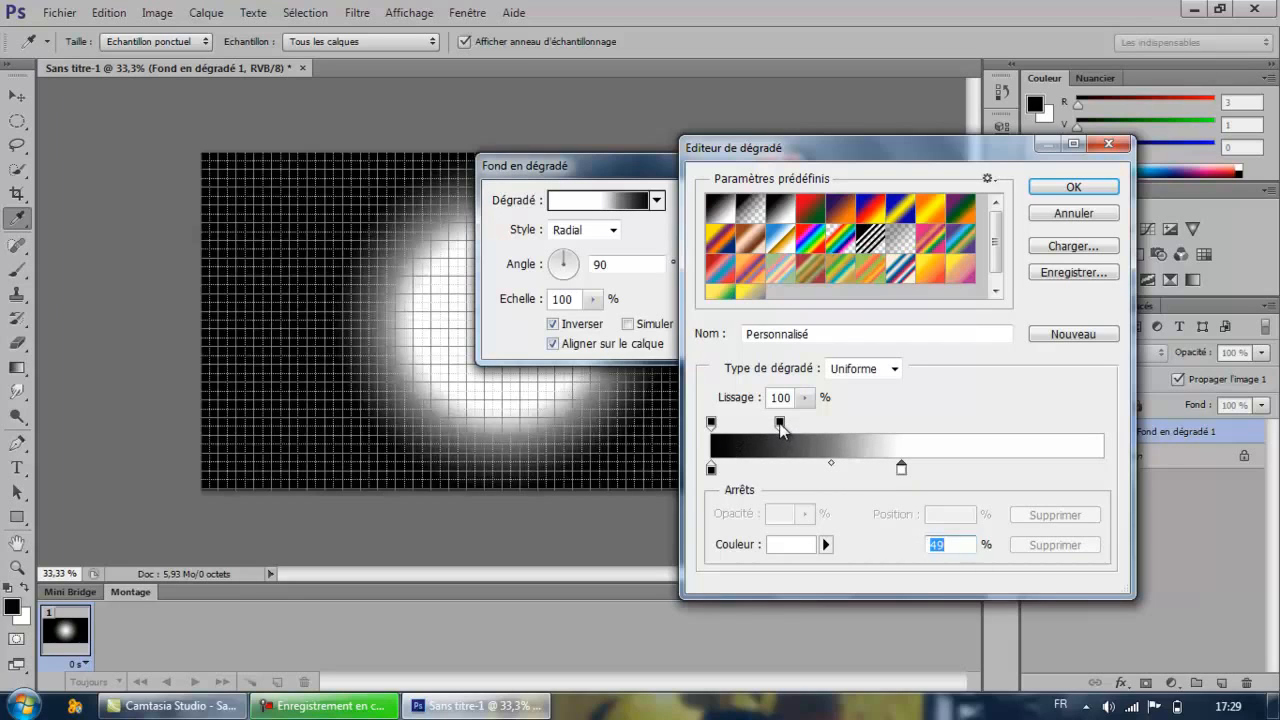
left_click_drag(781, 427, 725, 430)
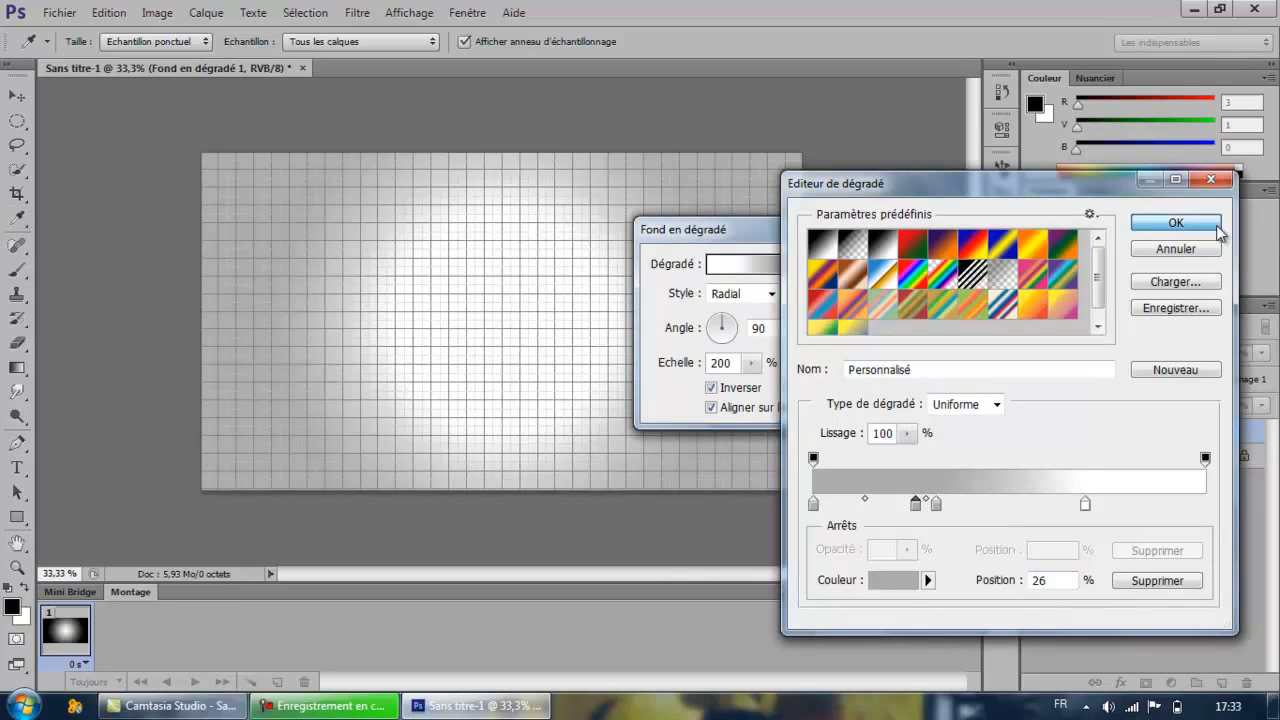
Accept the edited grey-to-white gradient and confirm the inverted radial fill at 200% scale.
left_click(1217, 227)
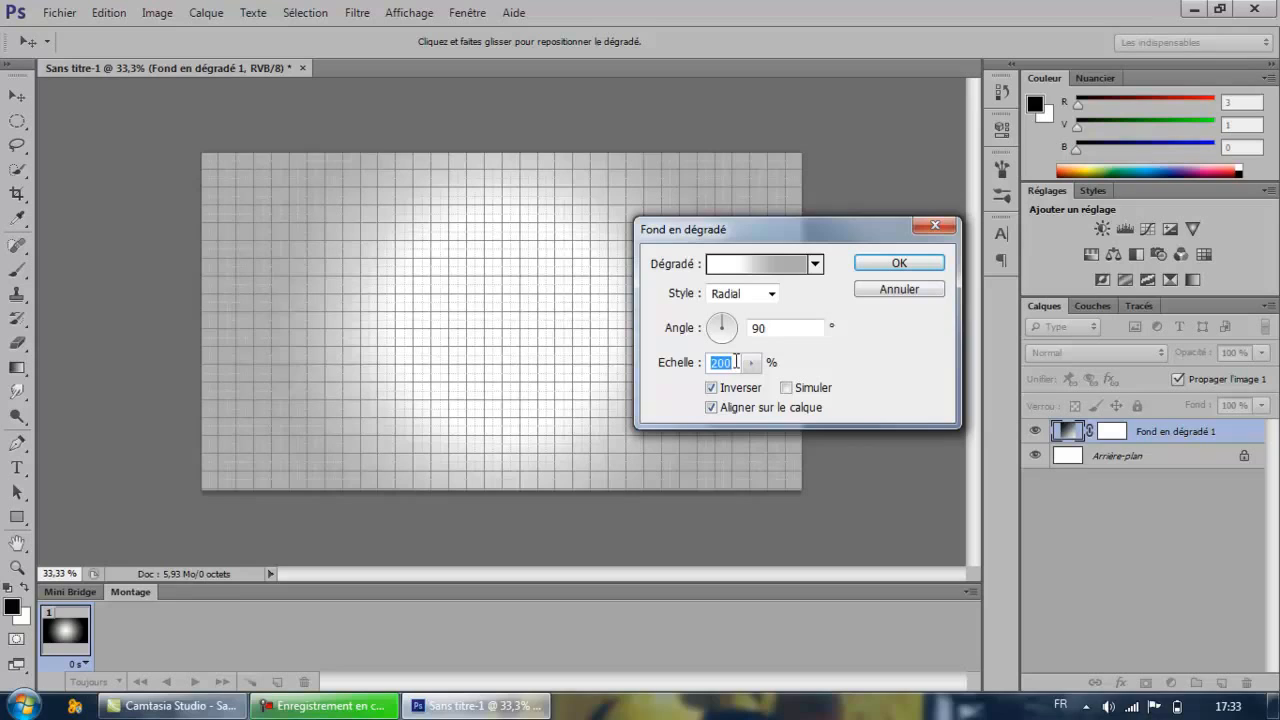
left_click(869, 264)
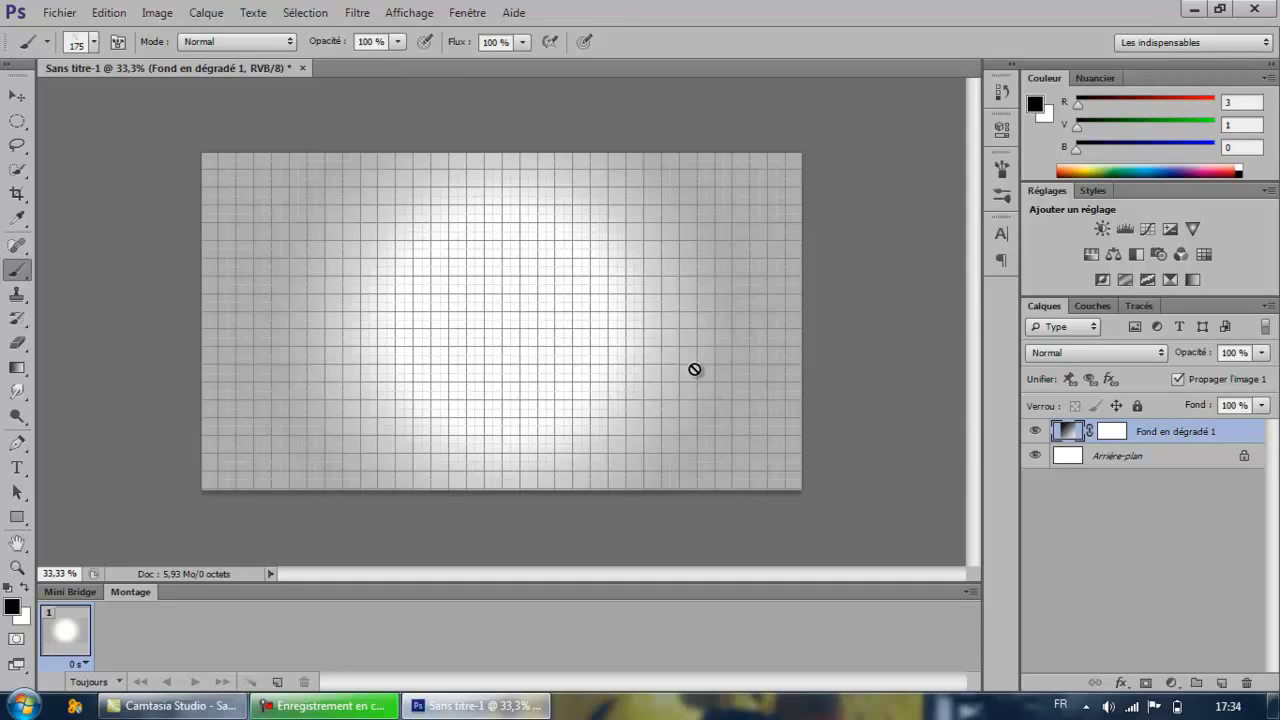
Start placing an external image into the document and browse to the computer's drives.
left_click(66, 12)
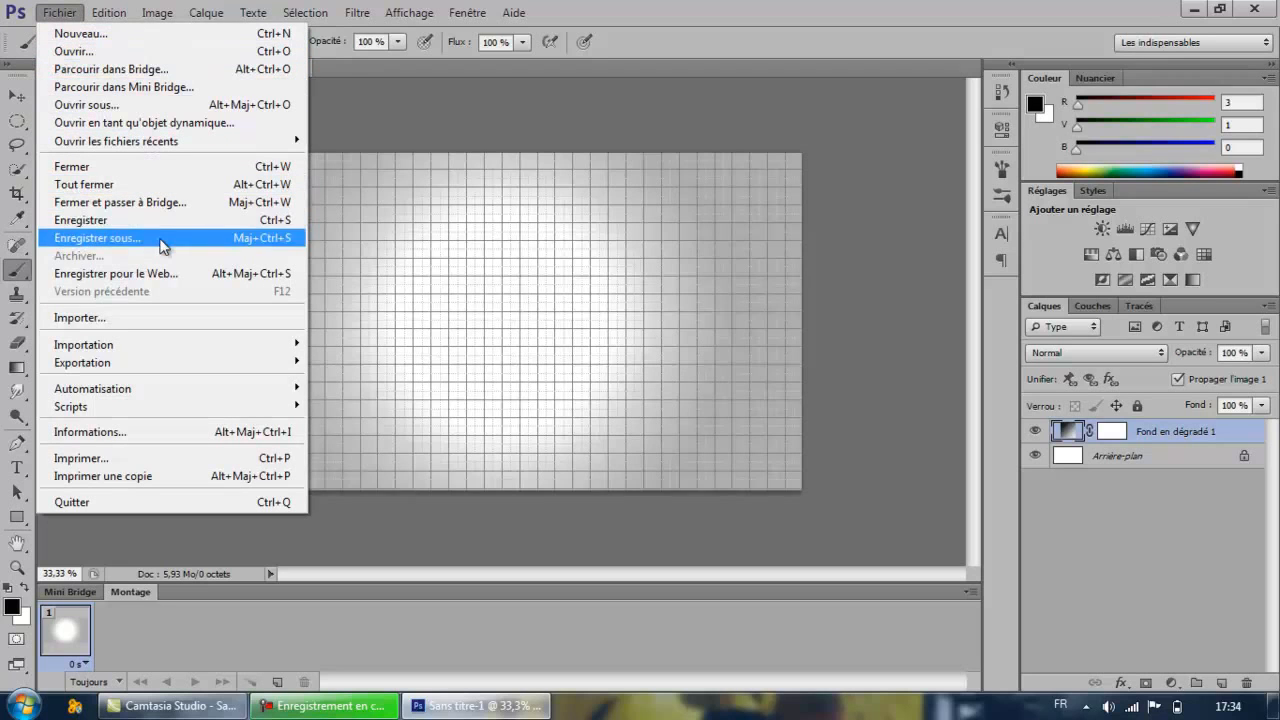
left_click(154, 325)
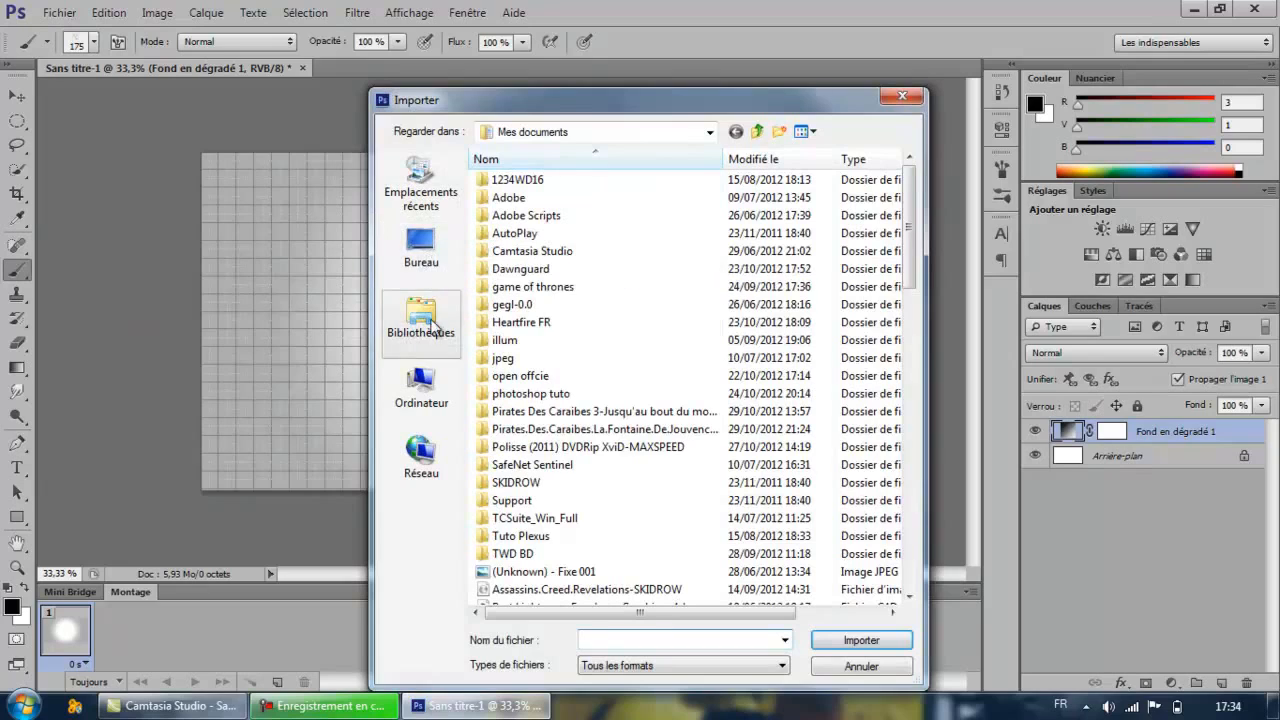
left_click(421, 390)
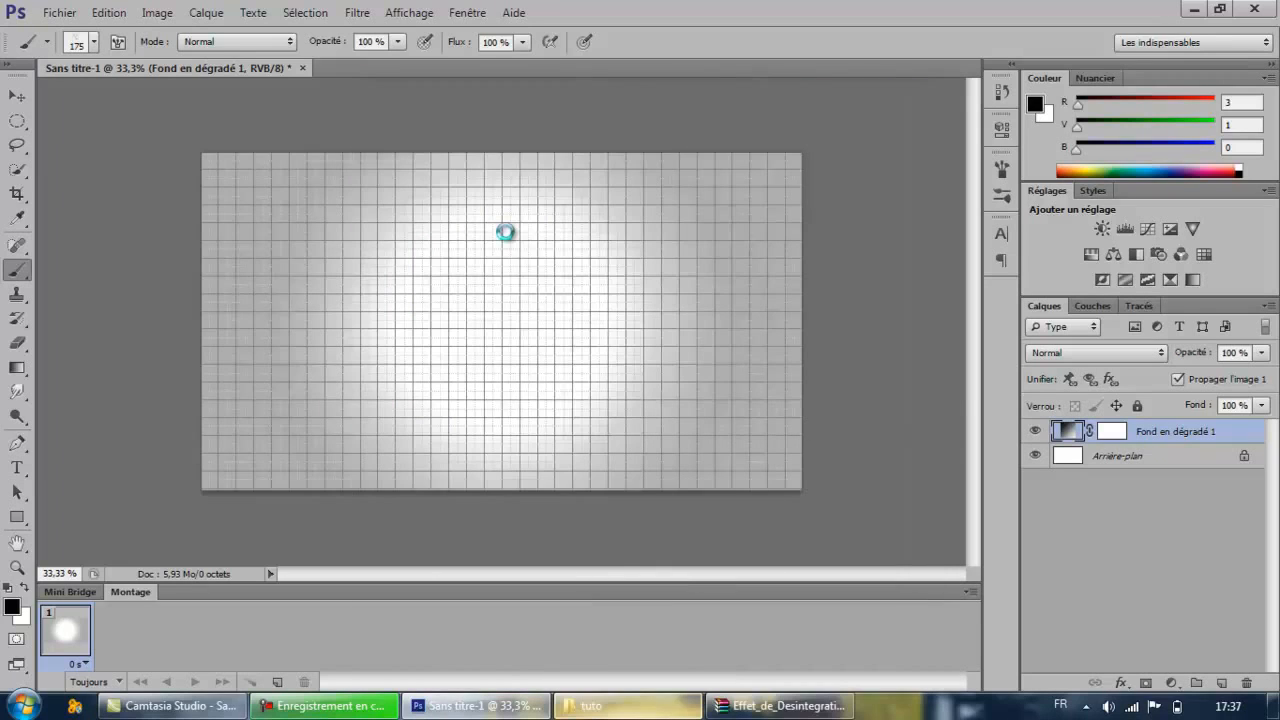
Stretch the placed equaliseur image horizontally to about 87.19% so that it spans the full canvas width.
key("ctrl+t")
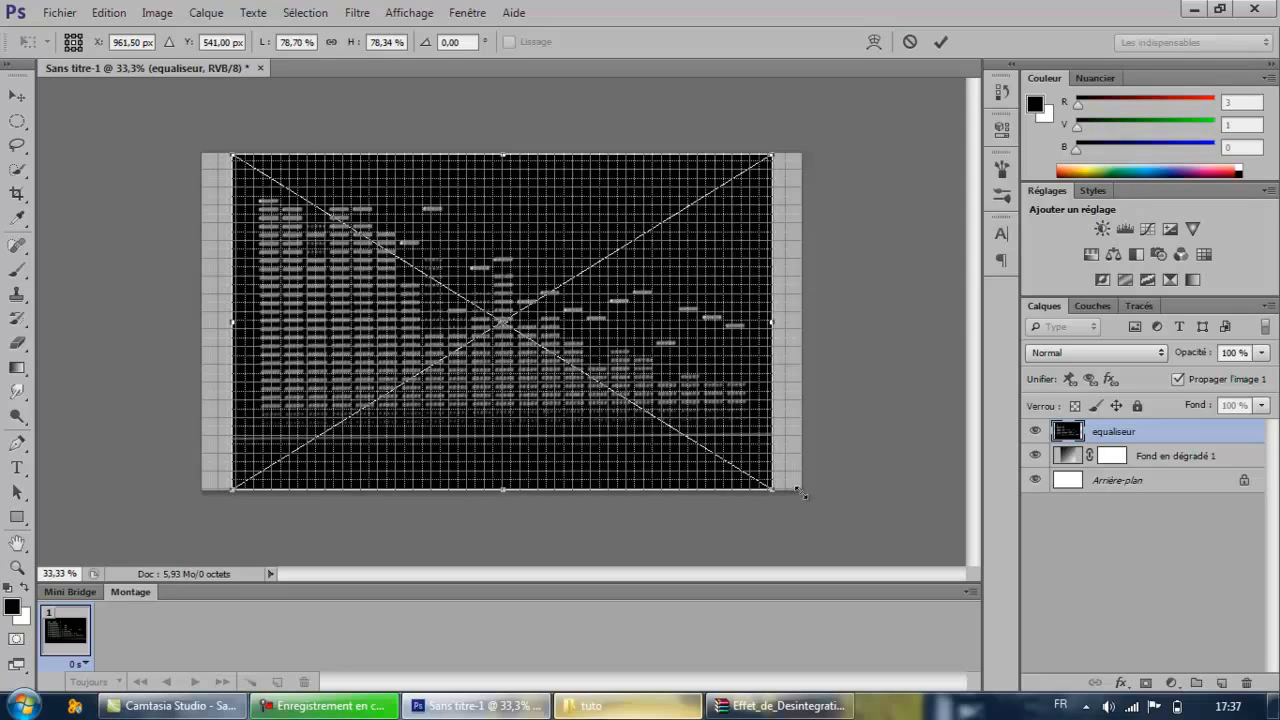
left_click_drag(803, 495, 802, 493)
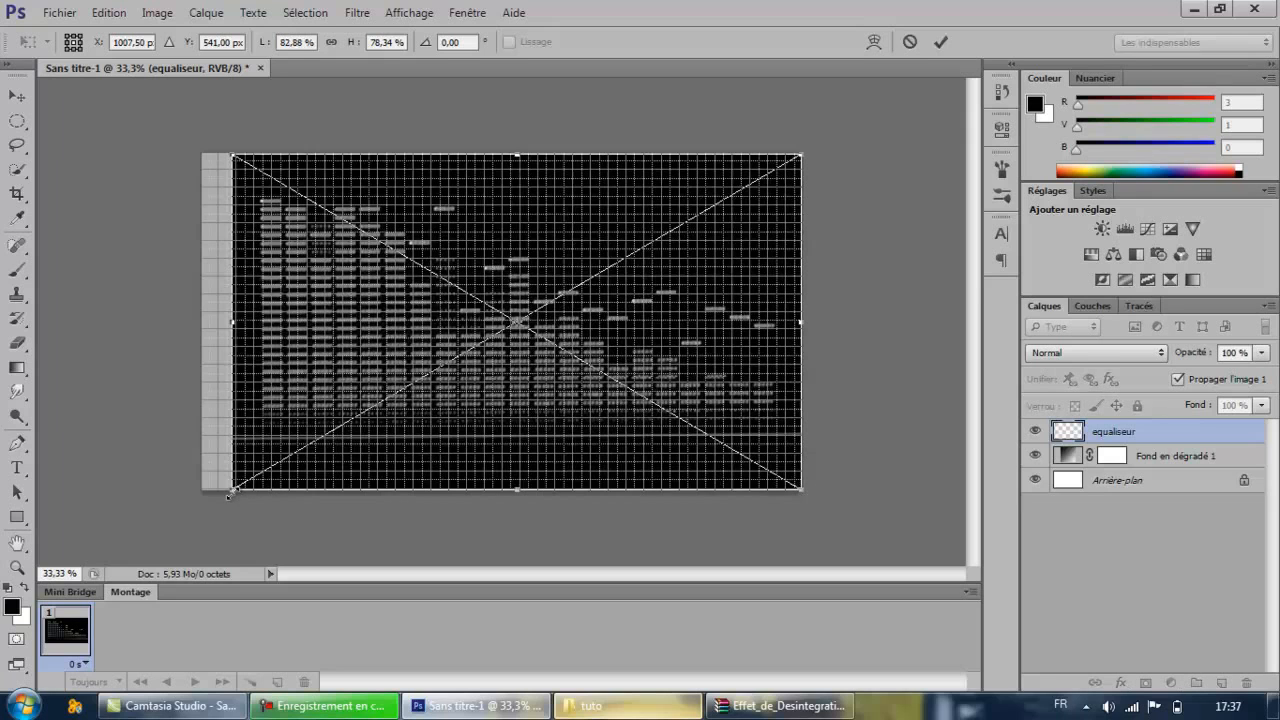
left_click_drag(231, 490, 198, 490)
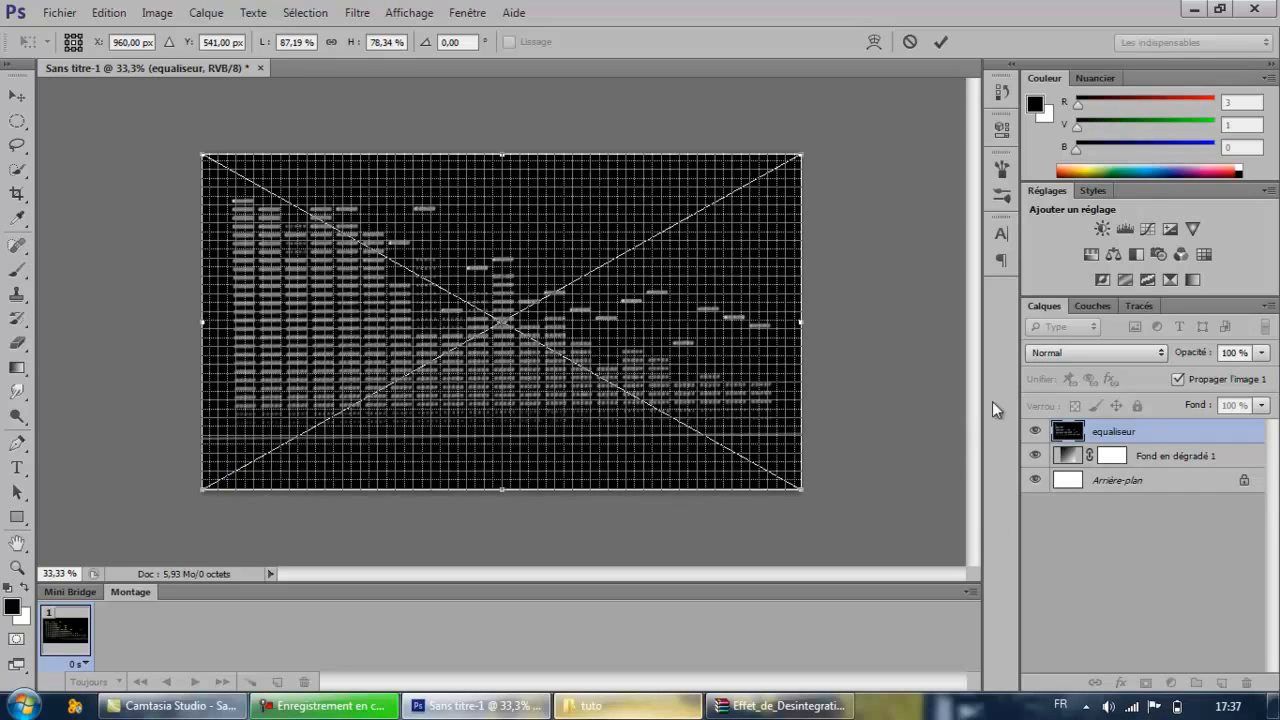
Set the equaliseur layer's blending mode to Superposition and its opacity to 40%.
left_click(1058, 352)
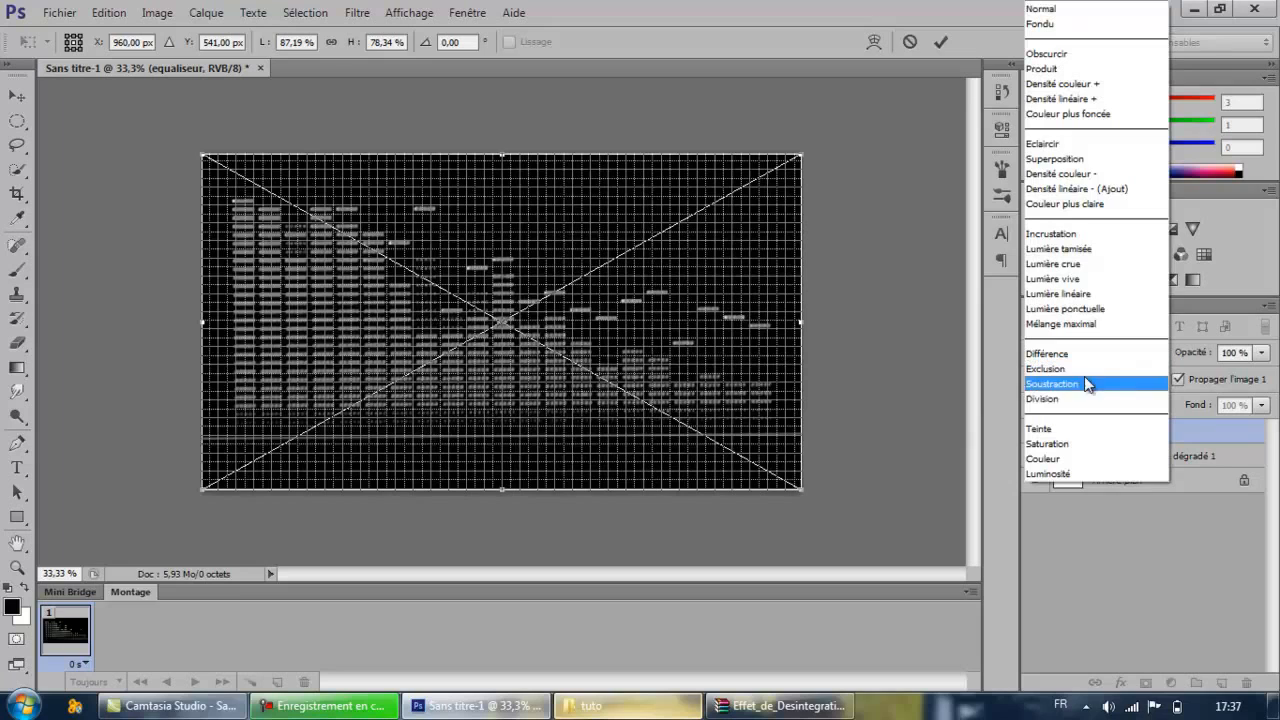
left_click(1082, 160)
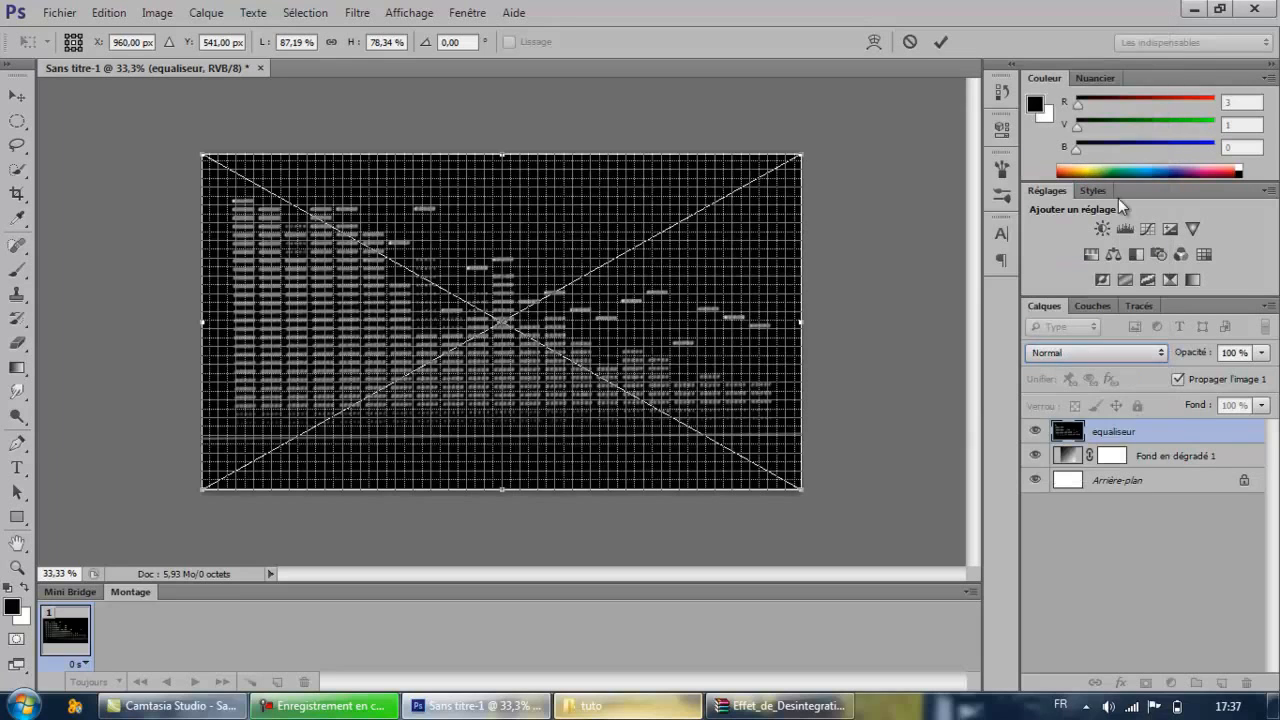
left_click(1233, 354)
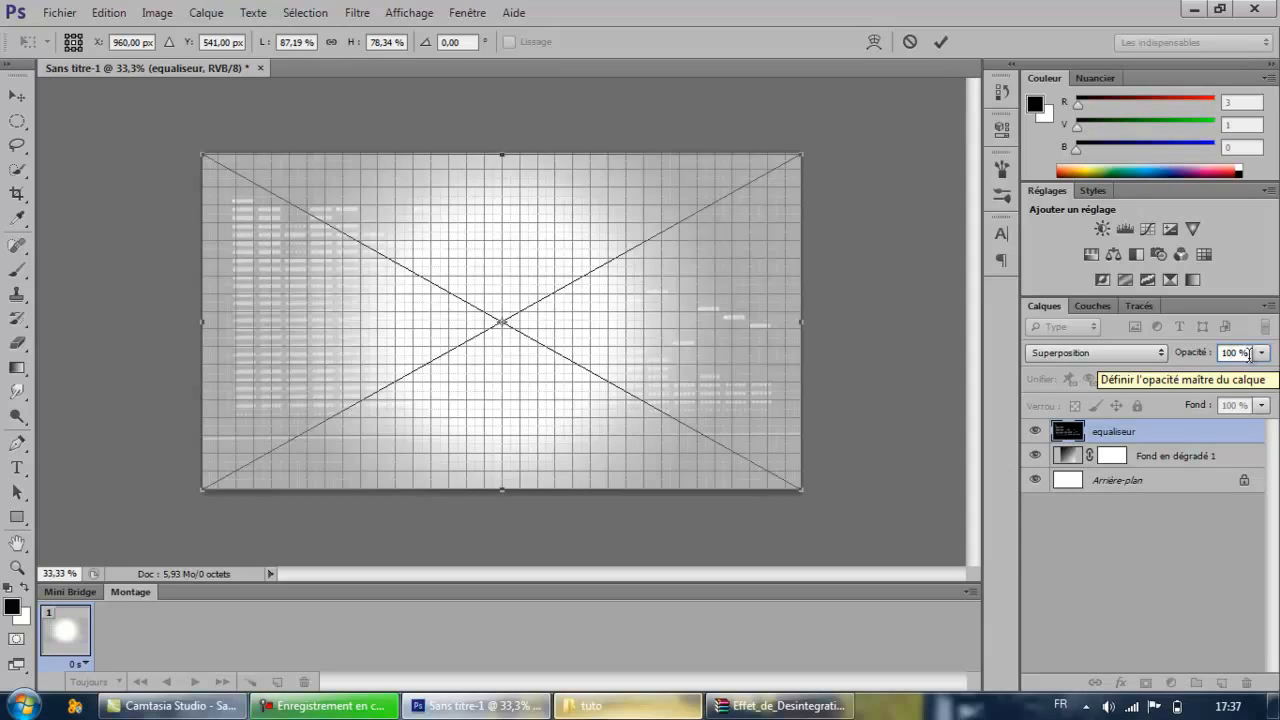
key("Delete")
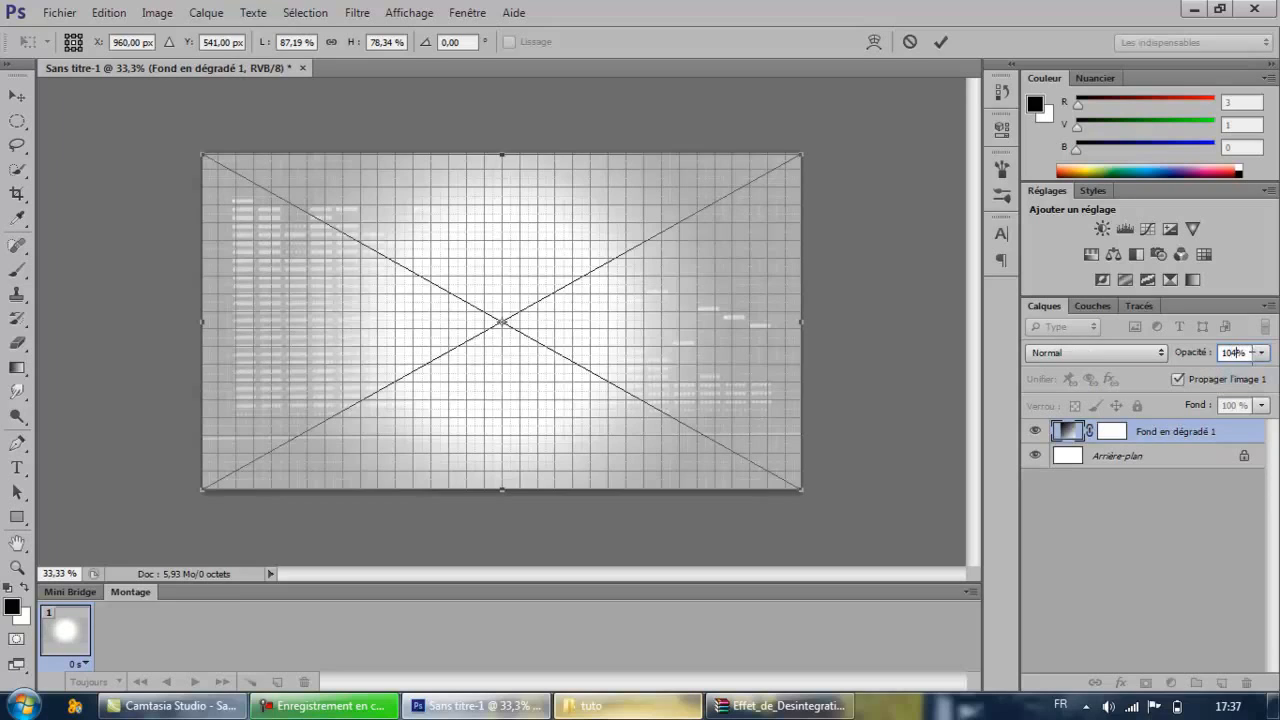
left_click(1236, 352)
key("BackSpace")
key("BackSpace")
key("BackSpace")
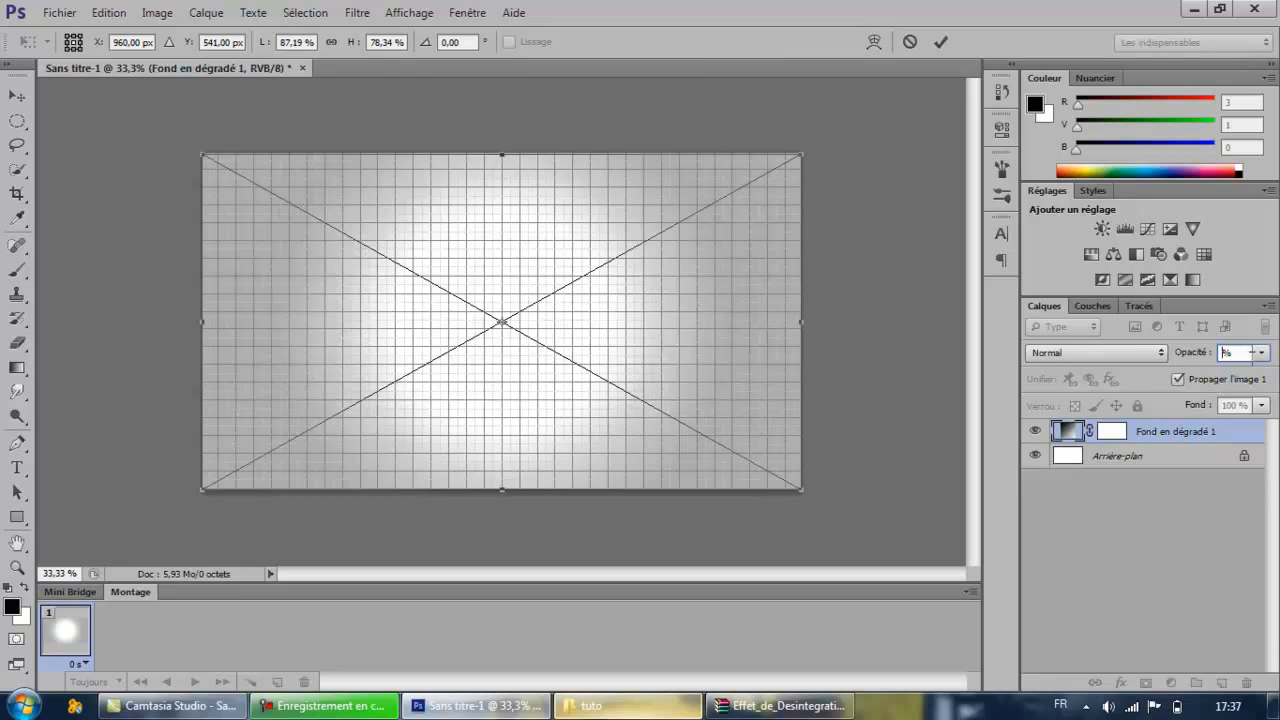
type("40")
key("Return")
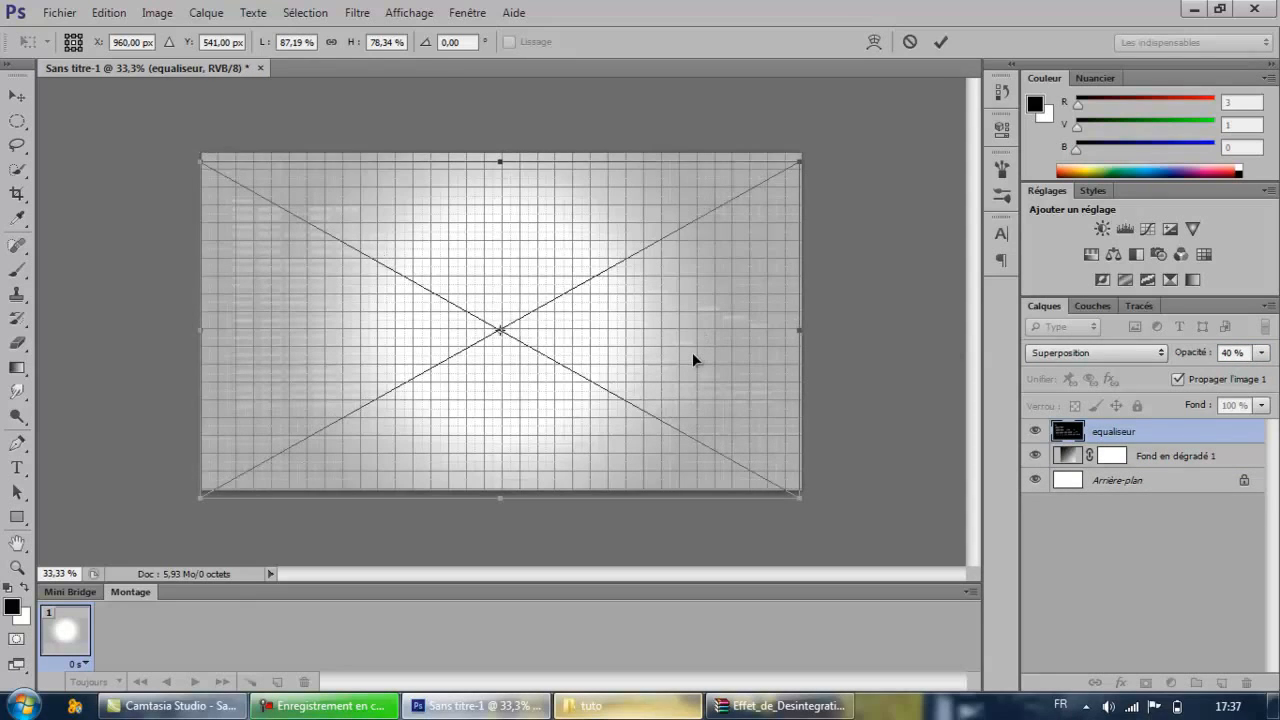
Move the equaliseur image down and to the left, to about X 883, Y 737 px, and confirm its placement.
left_click_drag(693, 360, 673, 386)
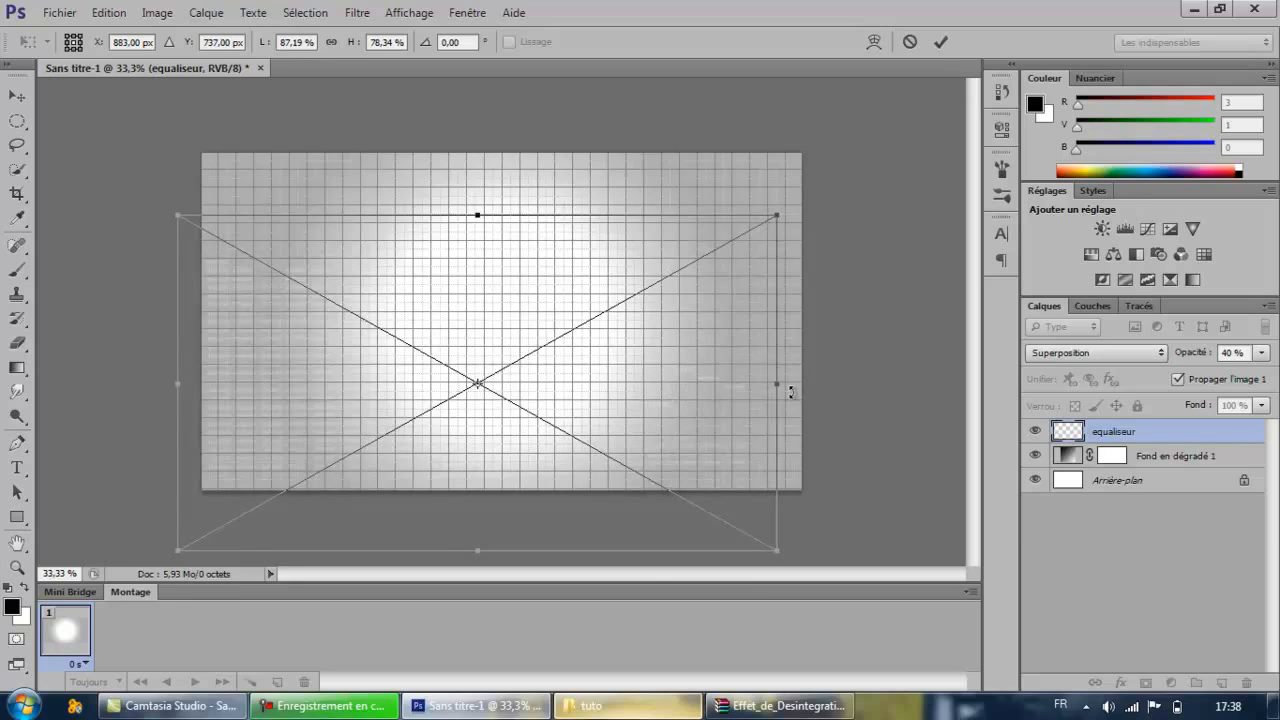
key("b")
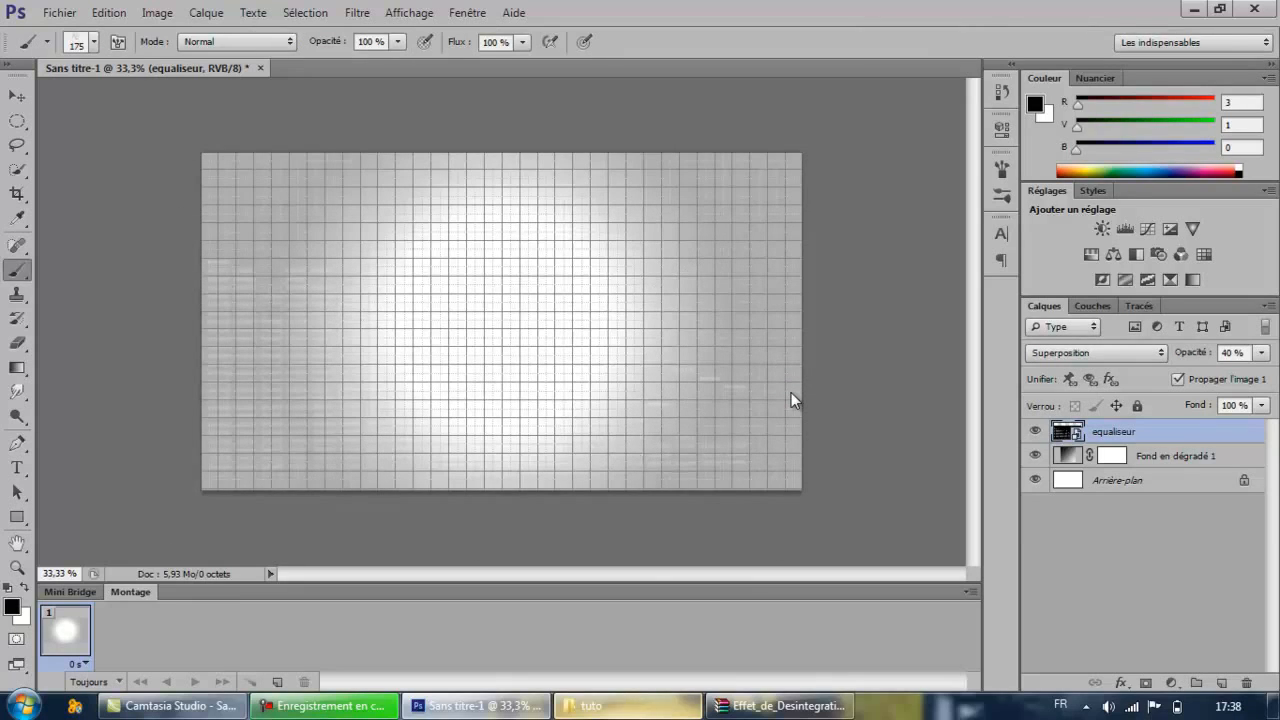
Place the disque_vinyle_tutsps image at the canvas centre at about 100% scale and rasterize its layer for erasing.
key("ctrl+t")
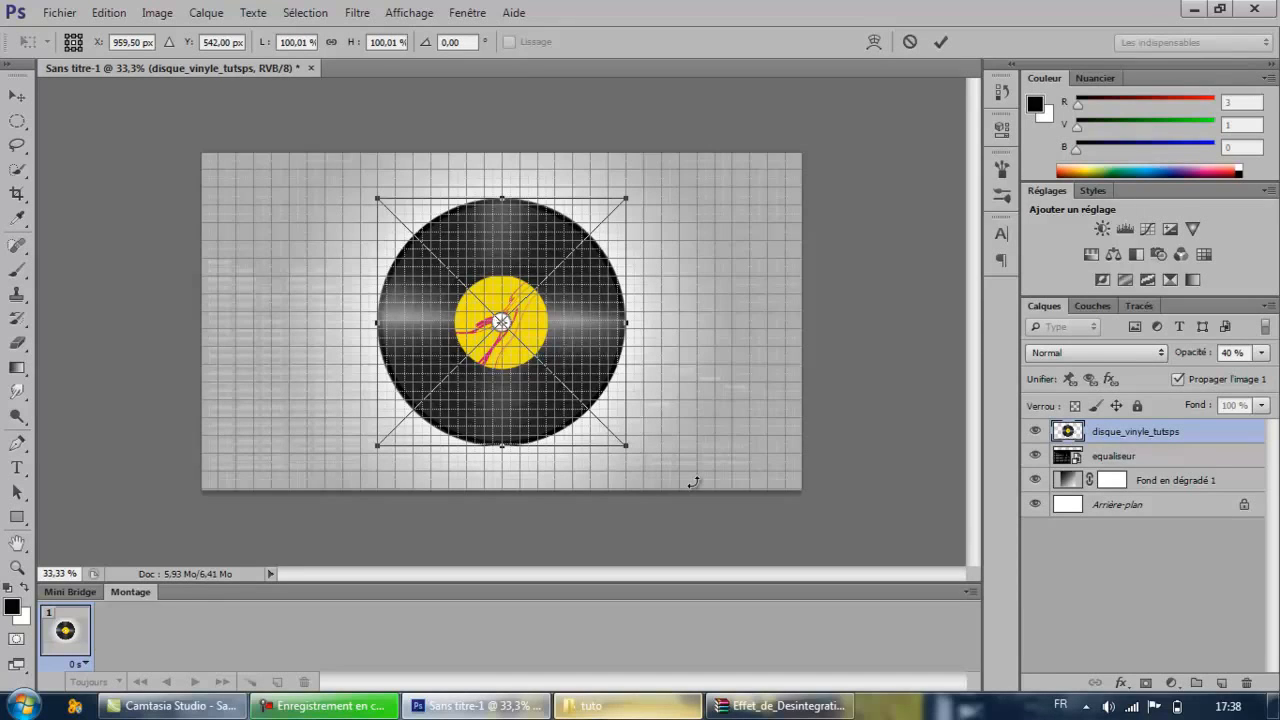
key("Return")
key("b")
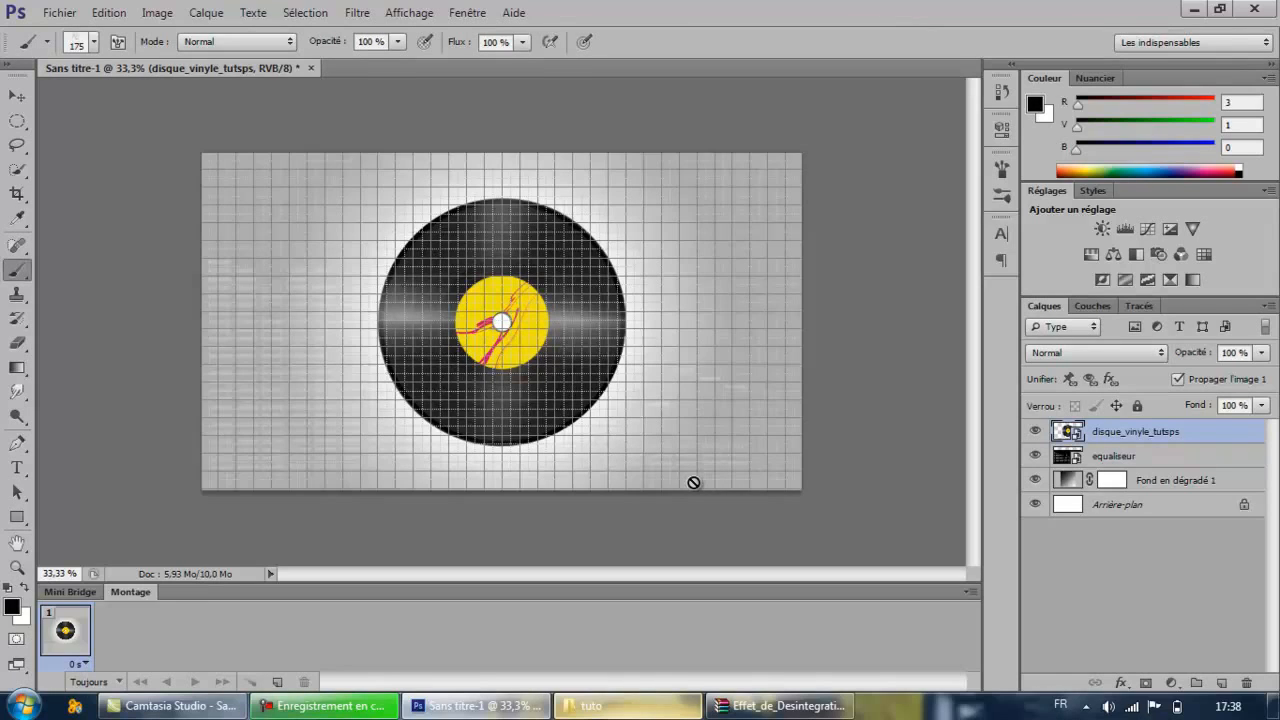
key("e")
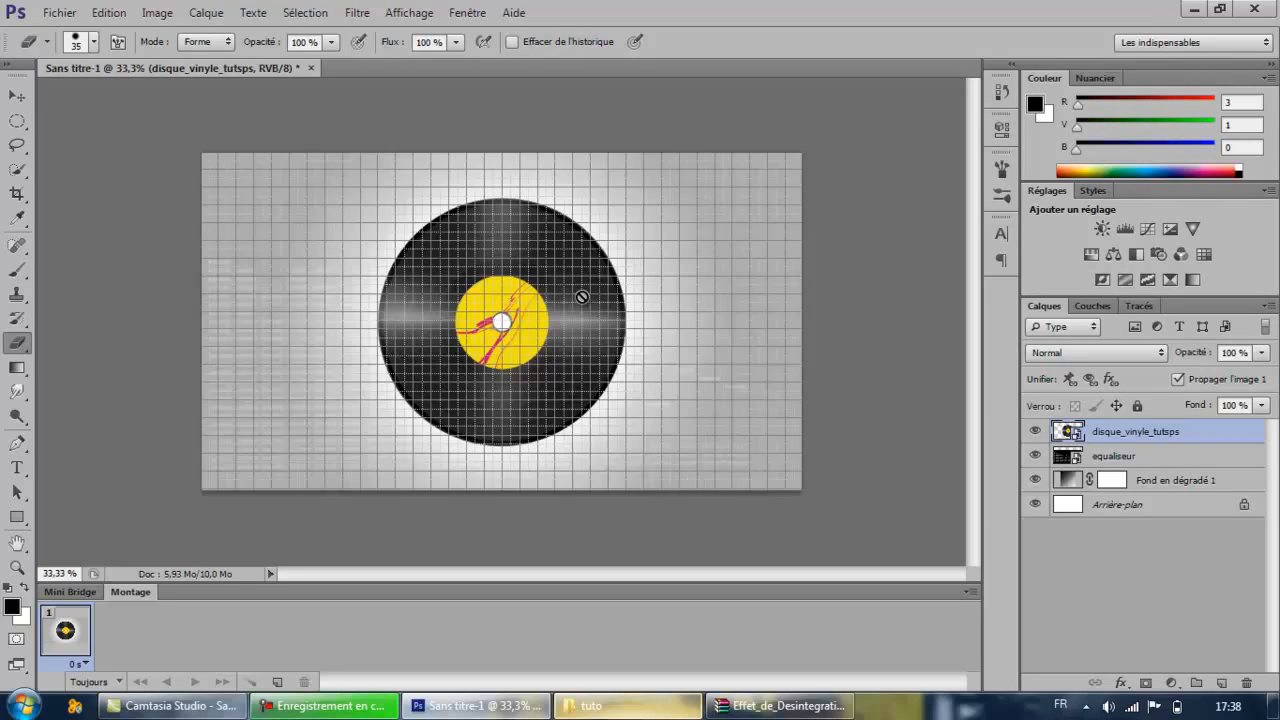
left_click(581, 297)
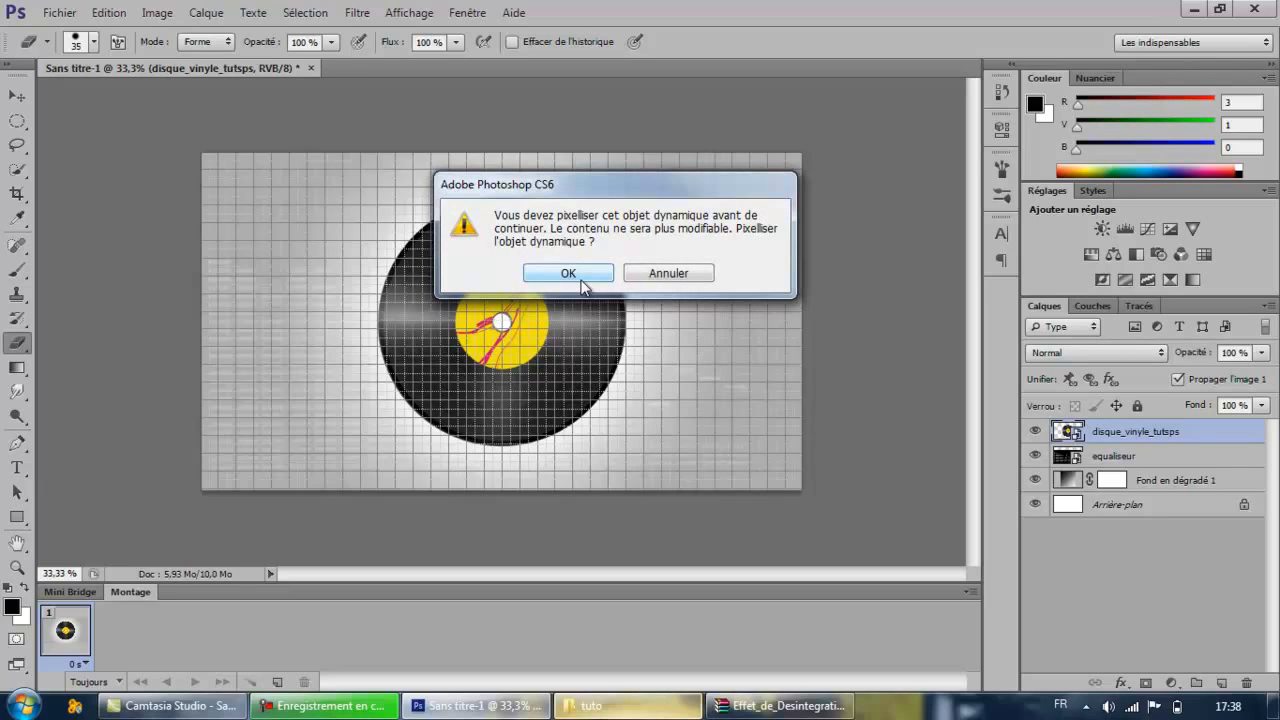
left_click(568, 273)
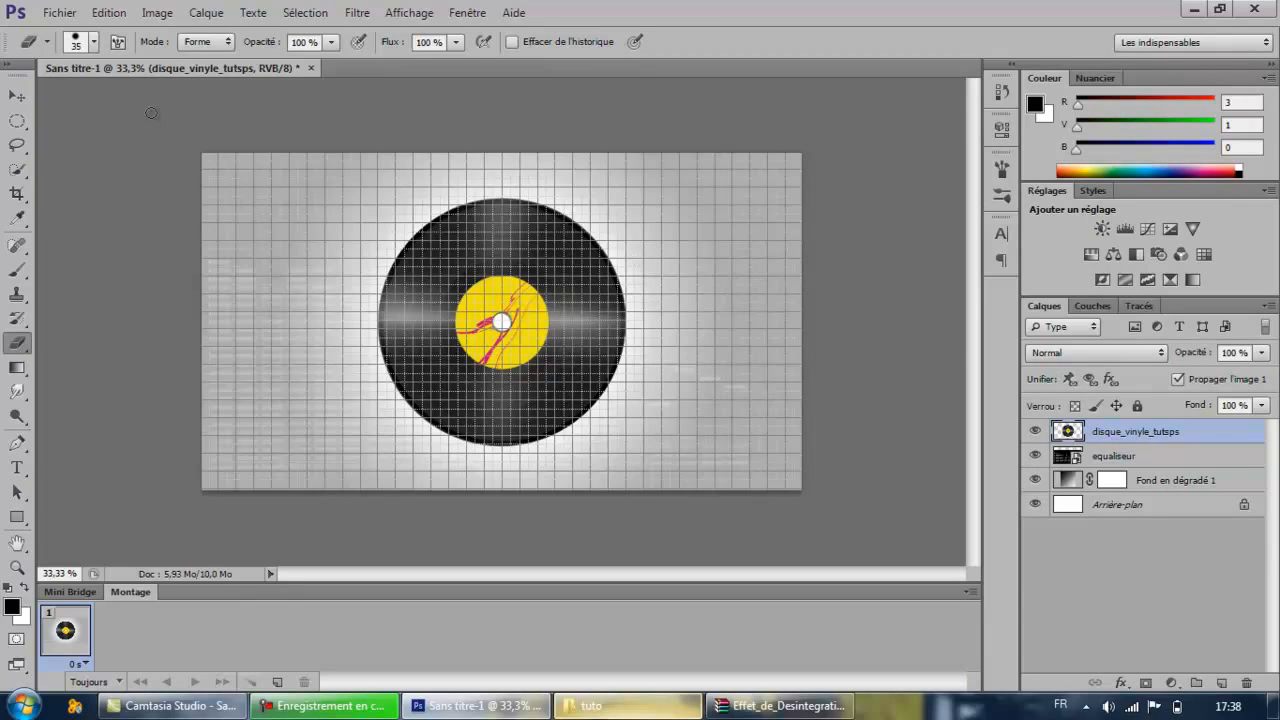
Choose the 330 px splatter tip for the Eraser.
left_click(117, 46)
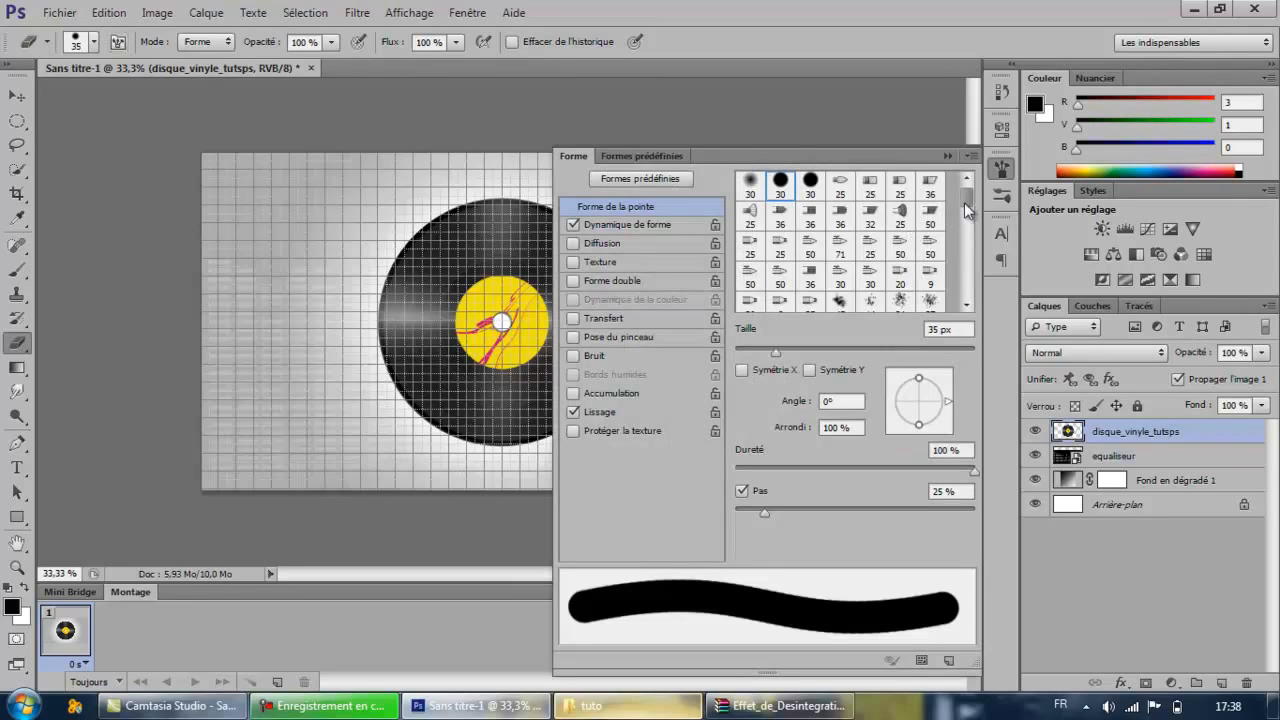
mouse_move(964, 202)
left_mouse_down()
mouse_move(975, 284)
mouse_move(969, 258)
left_mouse_up()
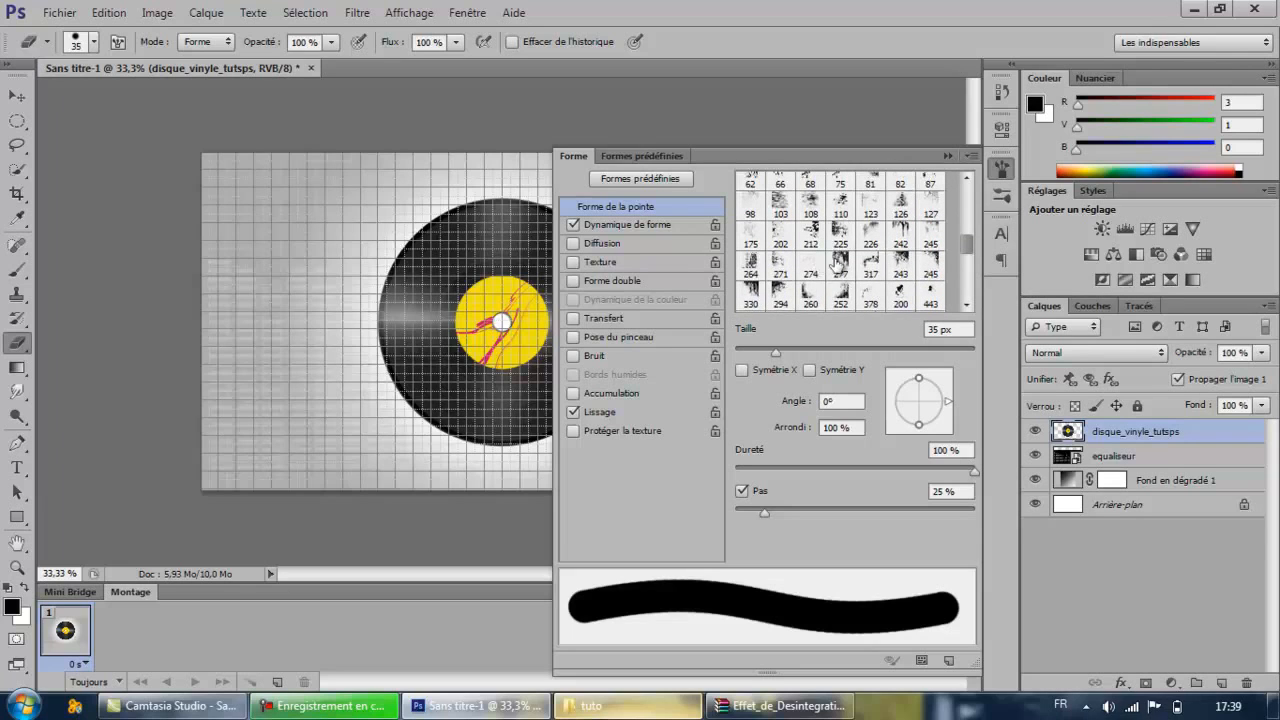
left_click(751, 296)
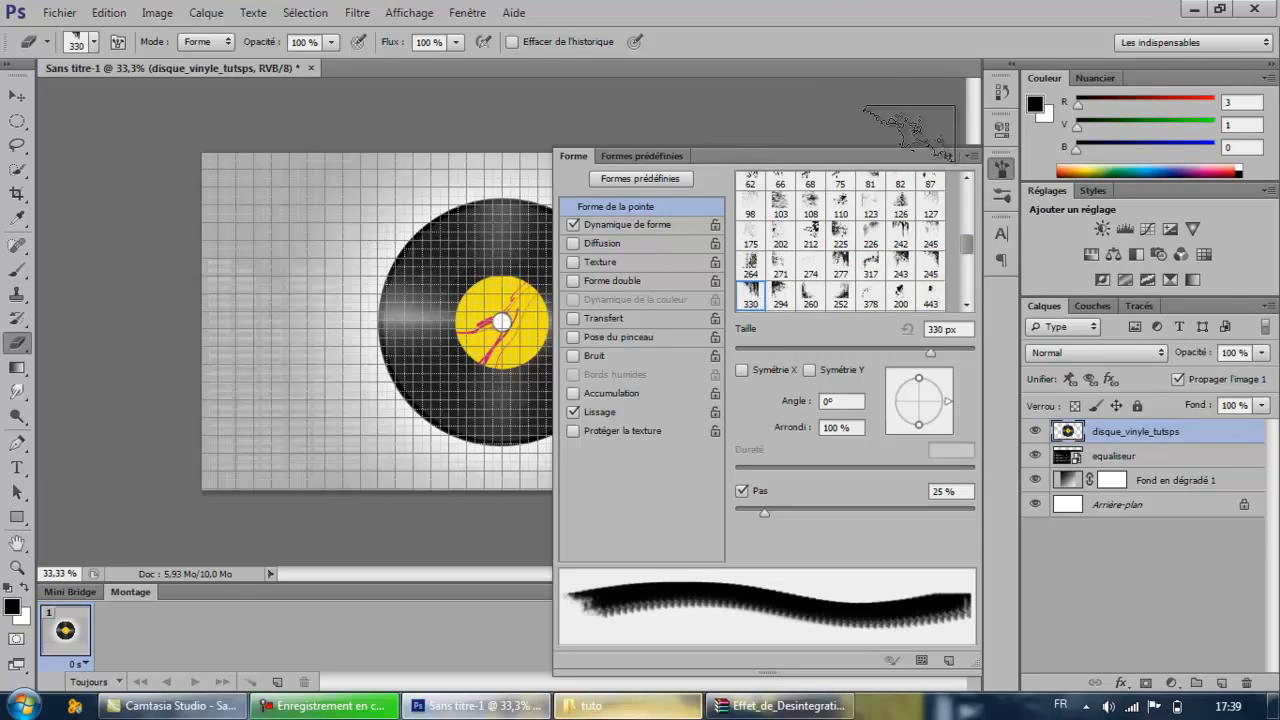
left_click(947, 158)
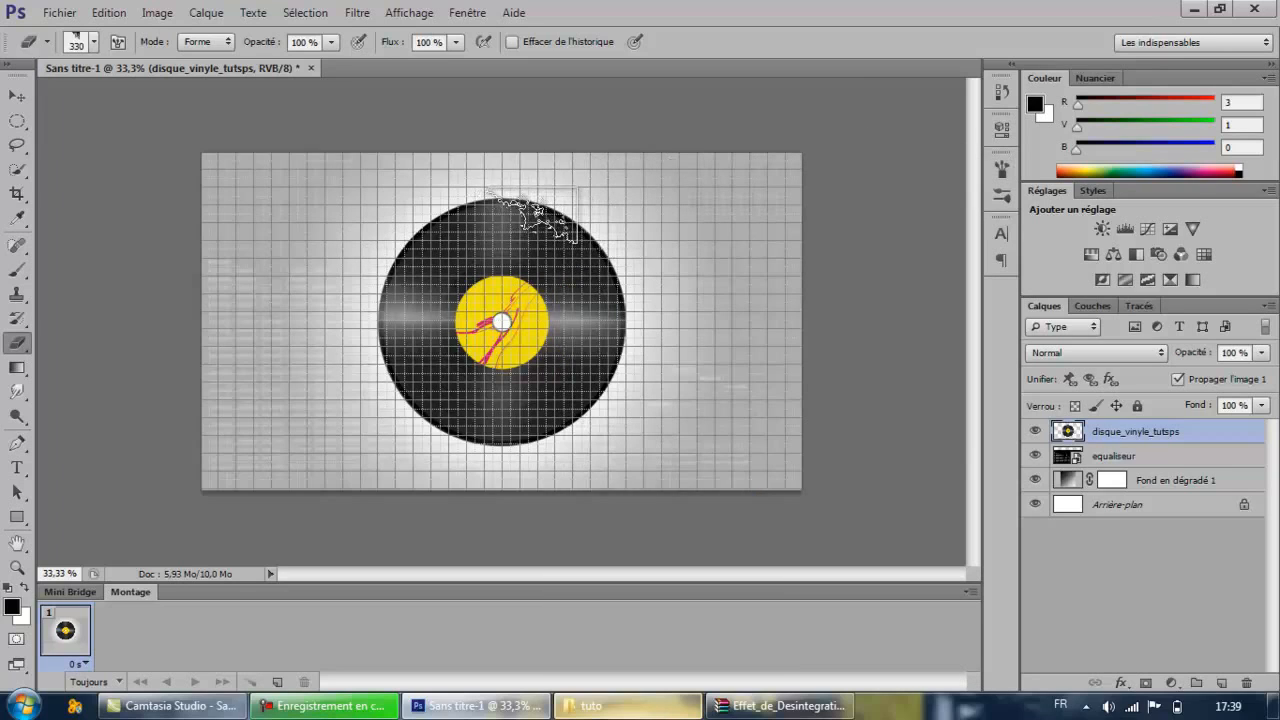
Erase ragged patches along the upper-right edge of the vinyl disc to make it look as if it is disintegrating.
mouse_move(558, 220)
left_mouse_down()
mouse_move(600, 250)
mouse_move(625, 285)
mouse_move(626, 318)
mouse_move(638, 314)
left_mouse_up()
left_click(642, 349)
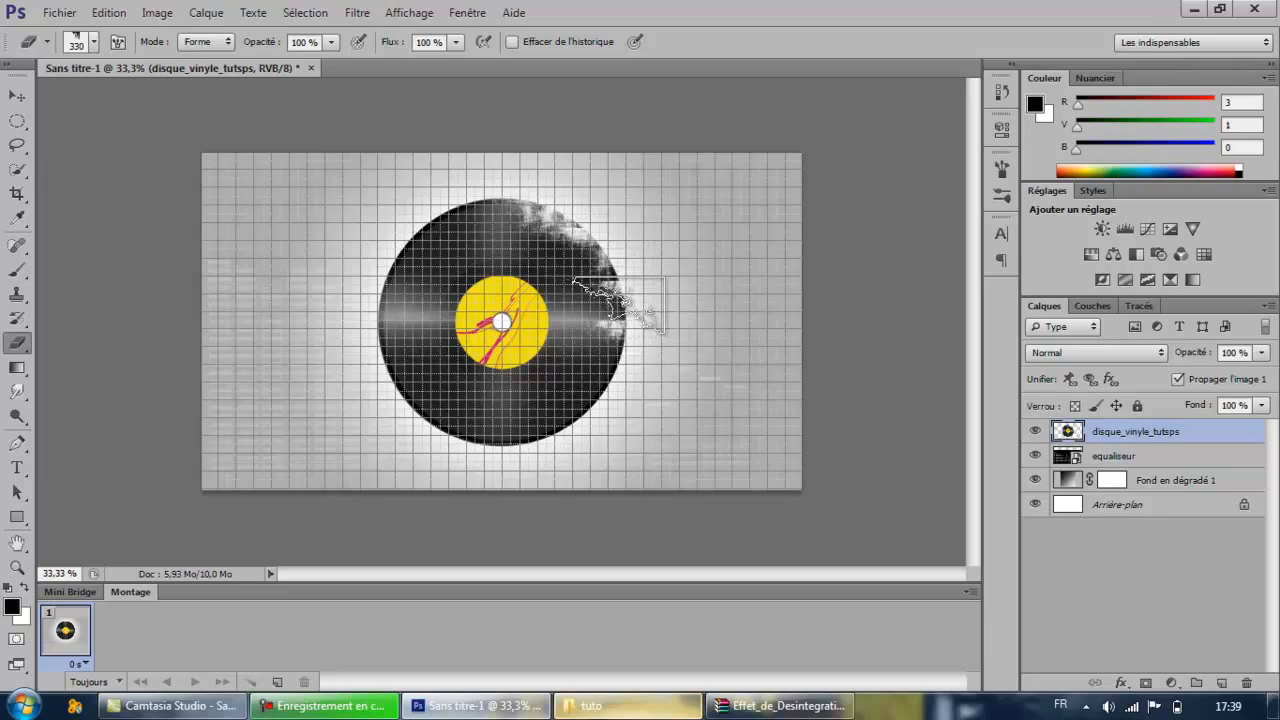
left_click(618, 304)
left_click(563, 238)
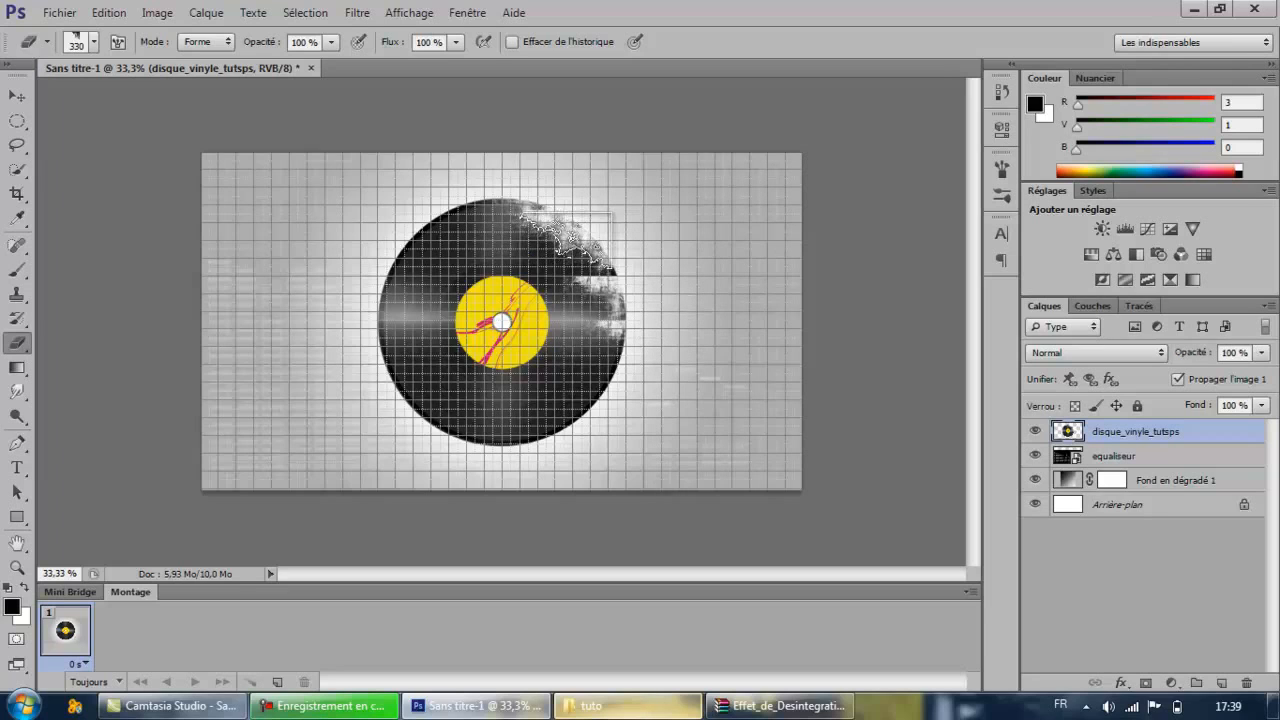
left_click(592, 255)
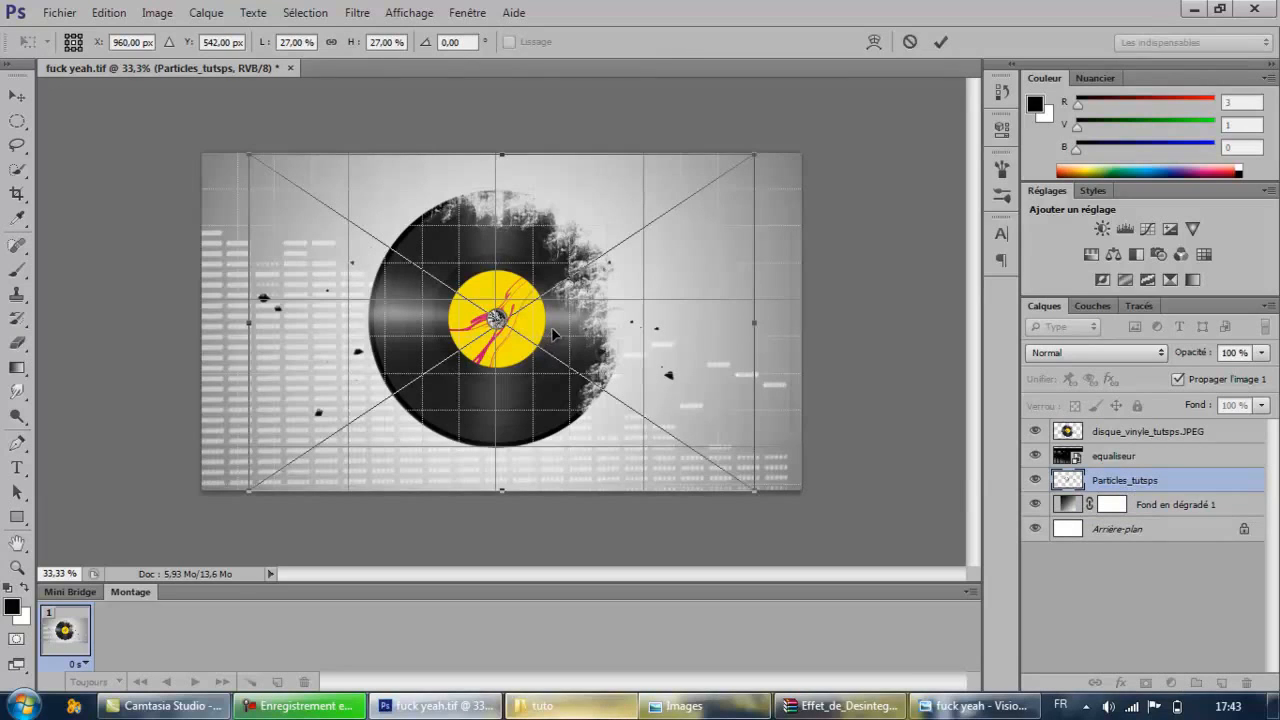
Rotate the placed Particles_tutsps image to about 44.83° and position it at about X 1105, Y 343 px behind the disc's eroded edge.
left_click_drag(553, 335, 690, 281)
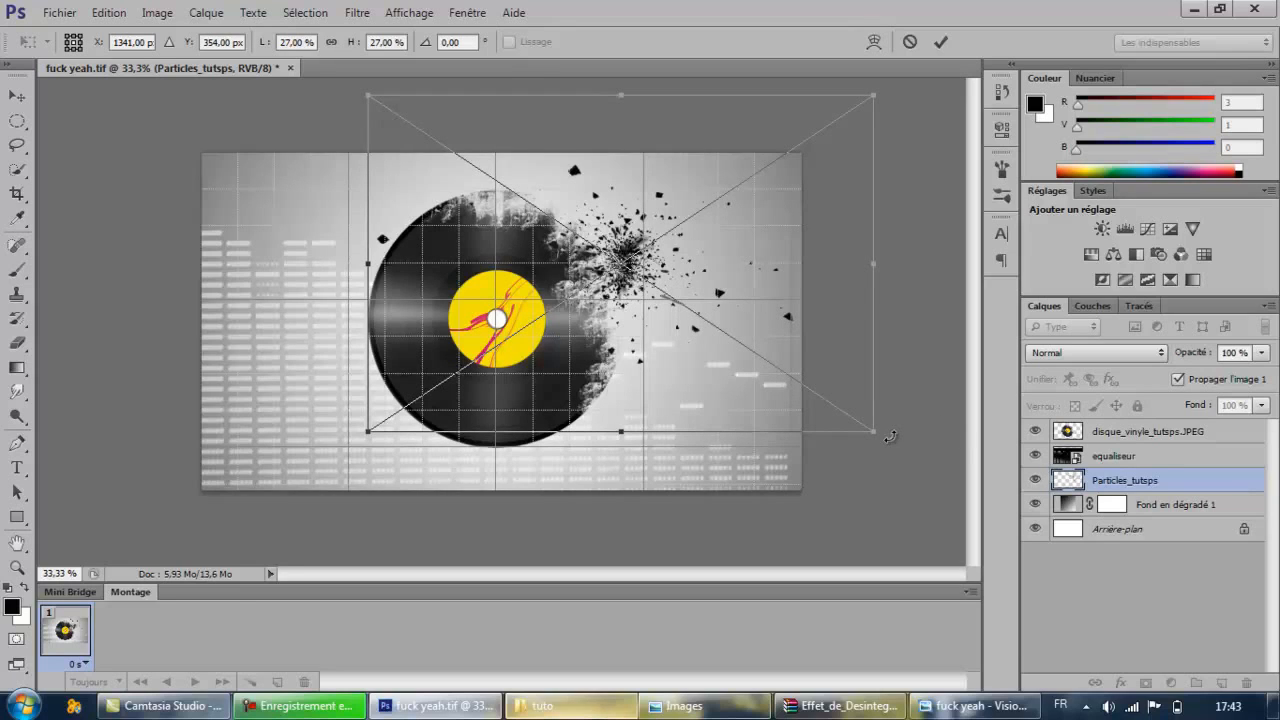
left_click_drag(872, 456, 626, 466)
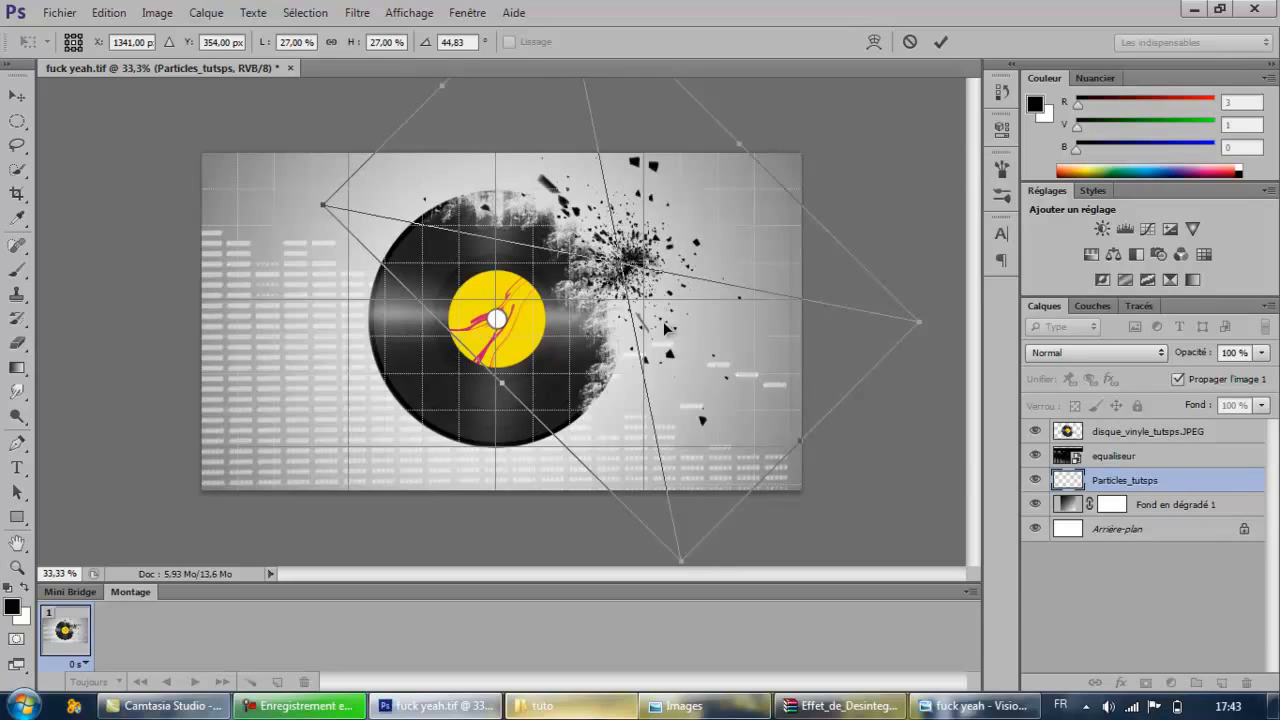
left_click(665, 327)
left_click_drag(665, 327, 600, 318)
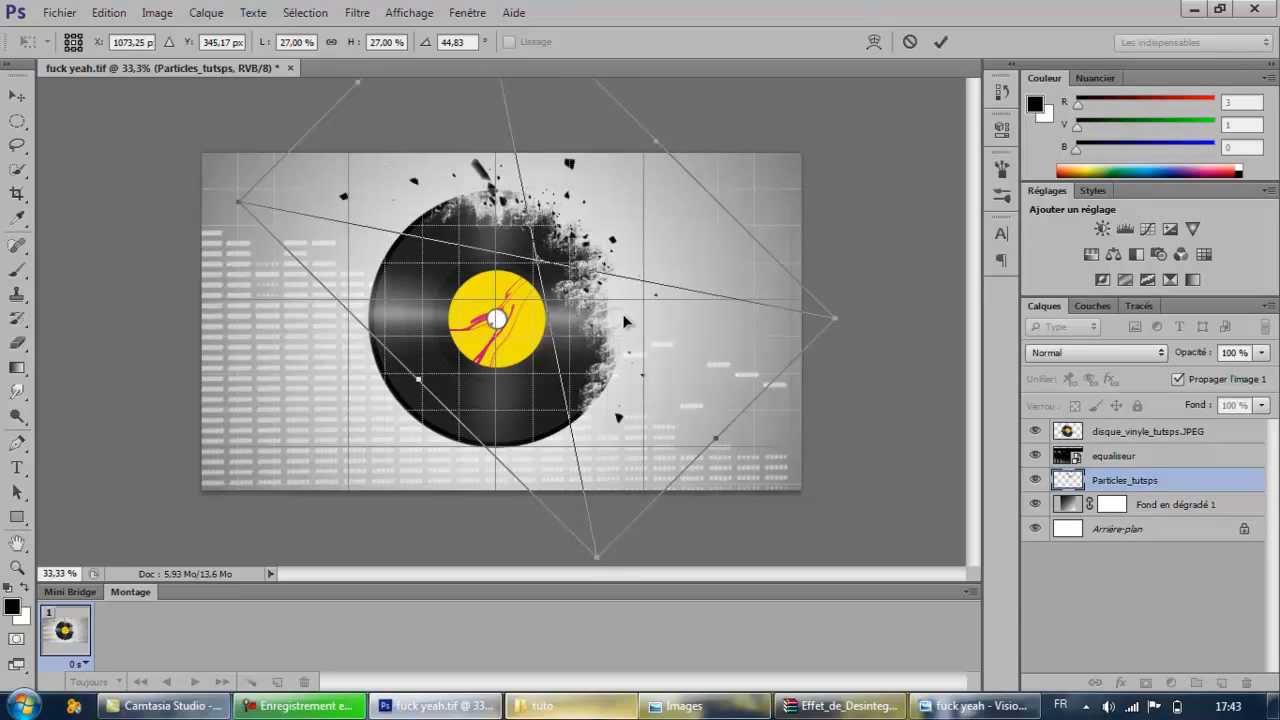
left_click_drag(624, 321, 628, 319)
key("e")
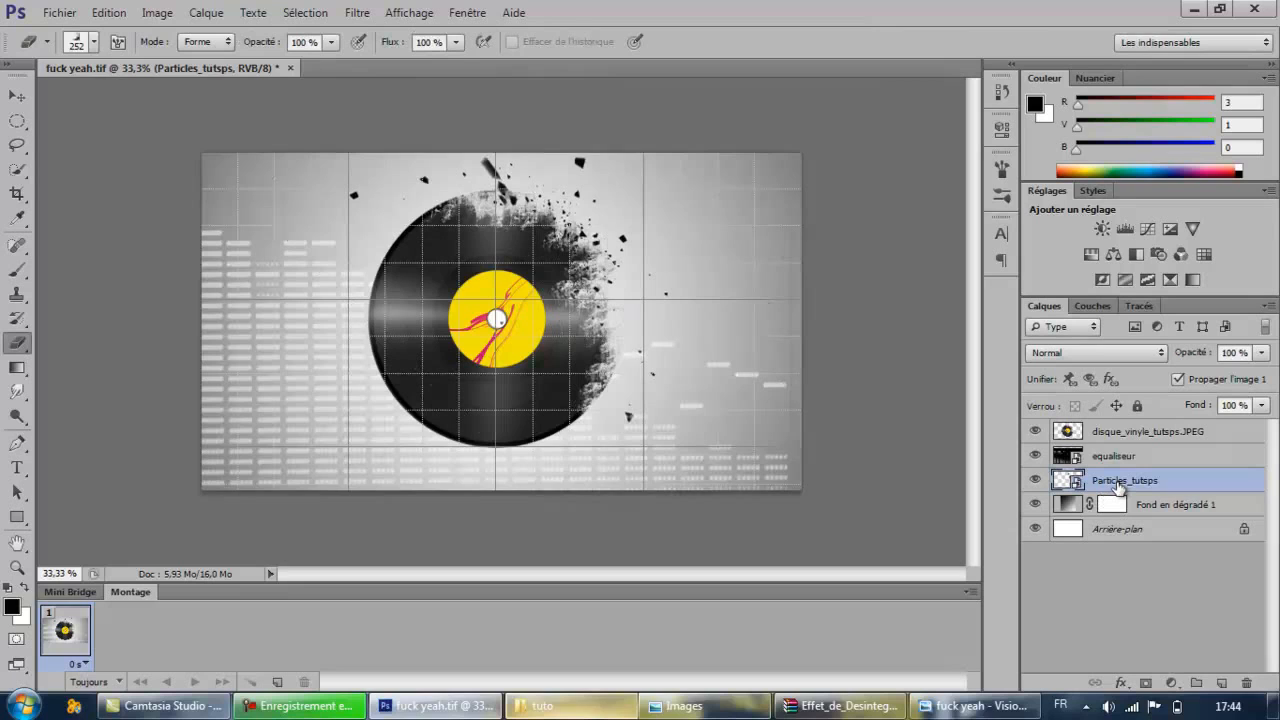
Duplicate the Particles_tutsps layer and move the copy down to about X 1125, Y 432 px.
right_click(1119, 487)
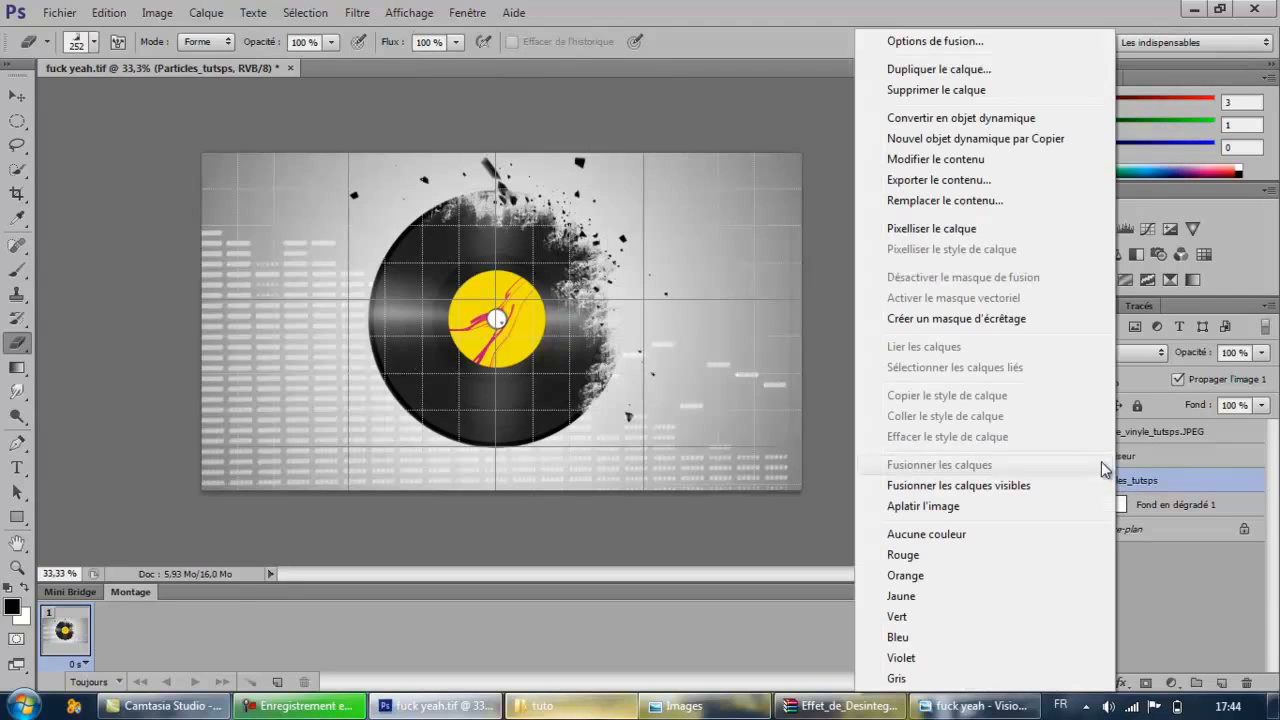
left_click(981, 71)
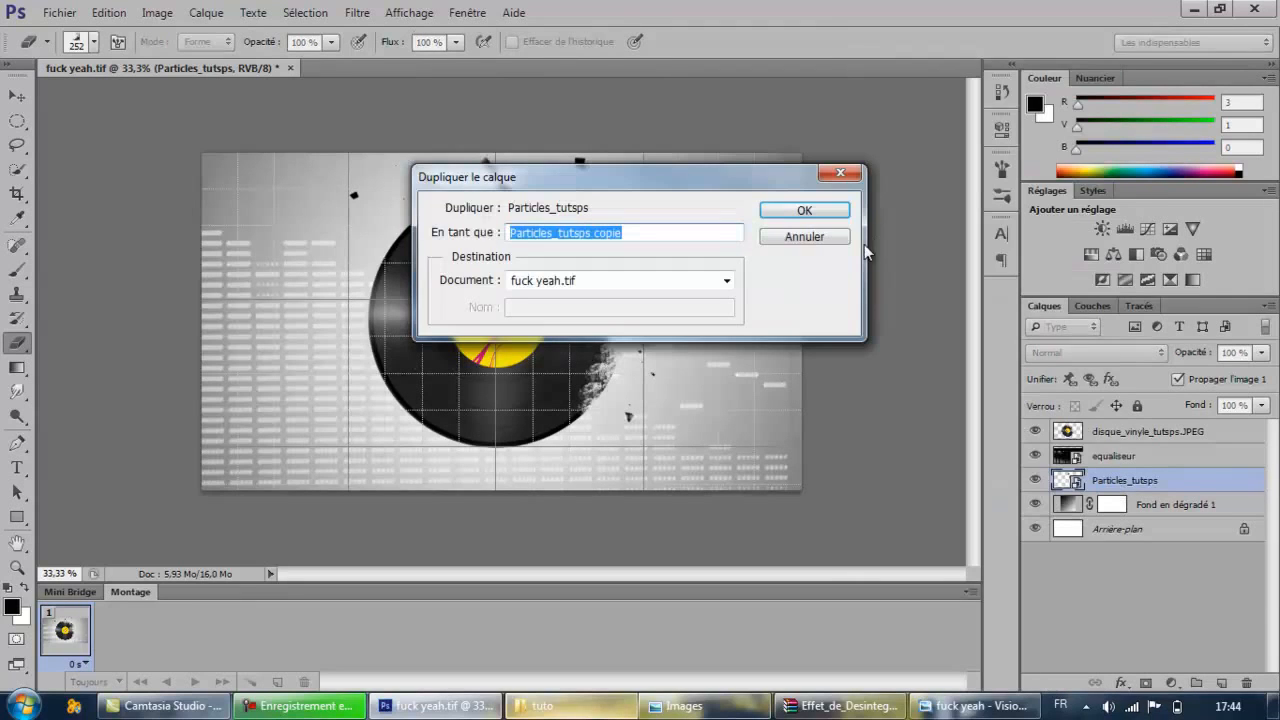
left_click(778, 212)
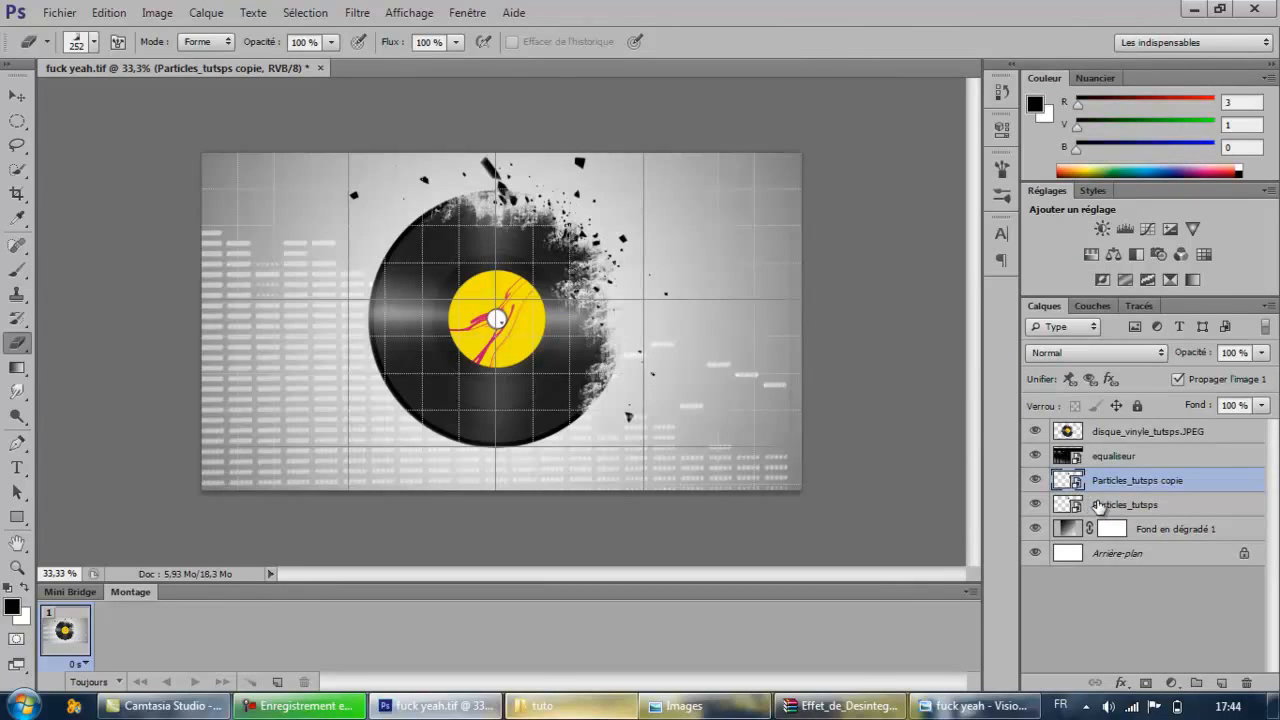
key("ctrl+y")
key("ctrl+t")
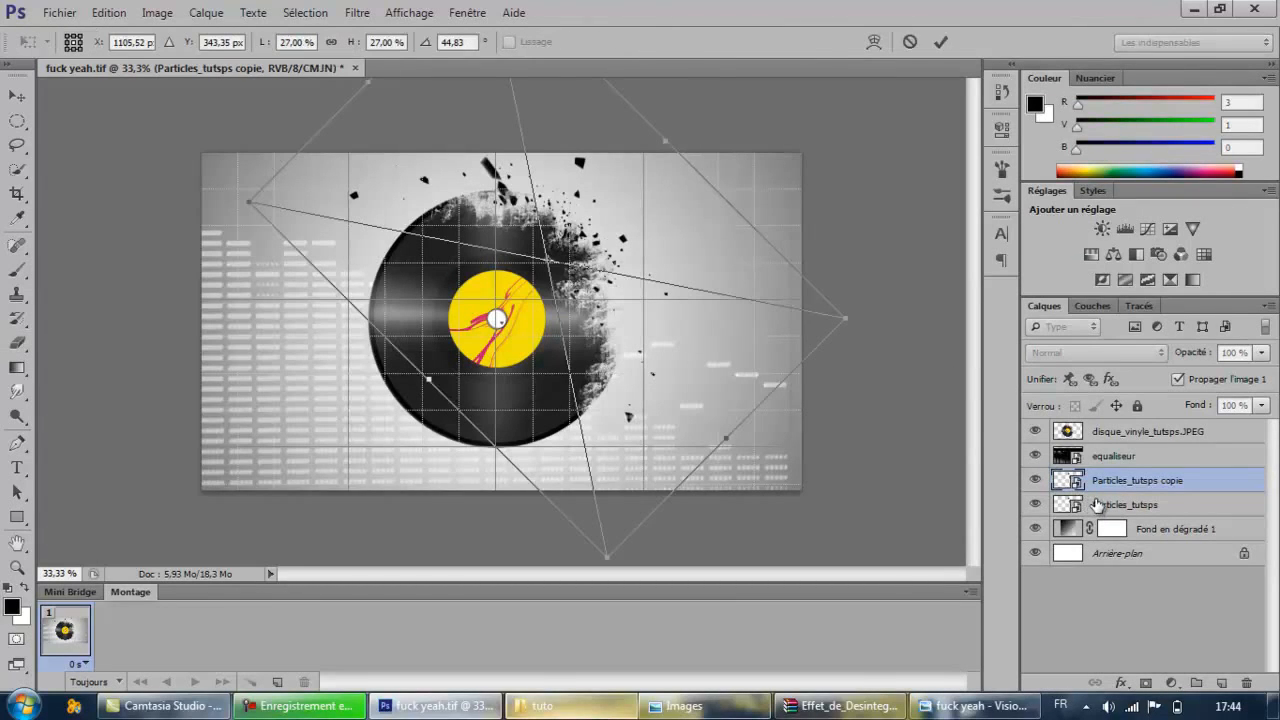
mouse_move(644, 313)
left_mouse_down()
mouse_move(699, 354)
mouse_move(626, 343)
left_mouse_up()
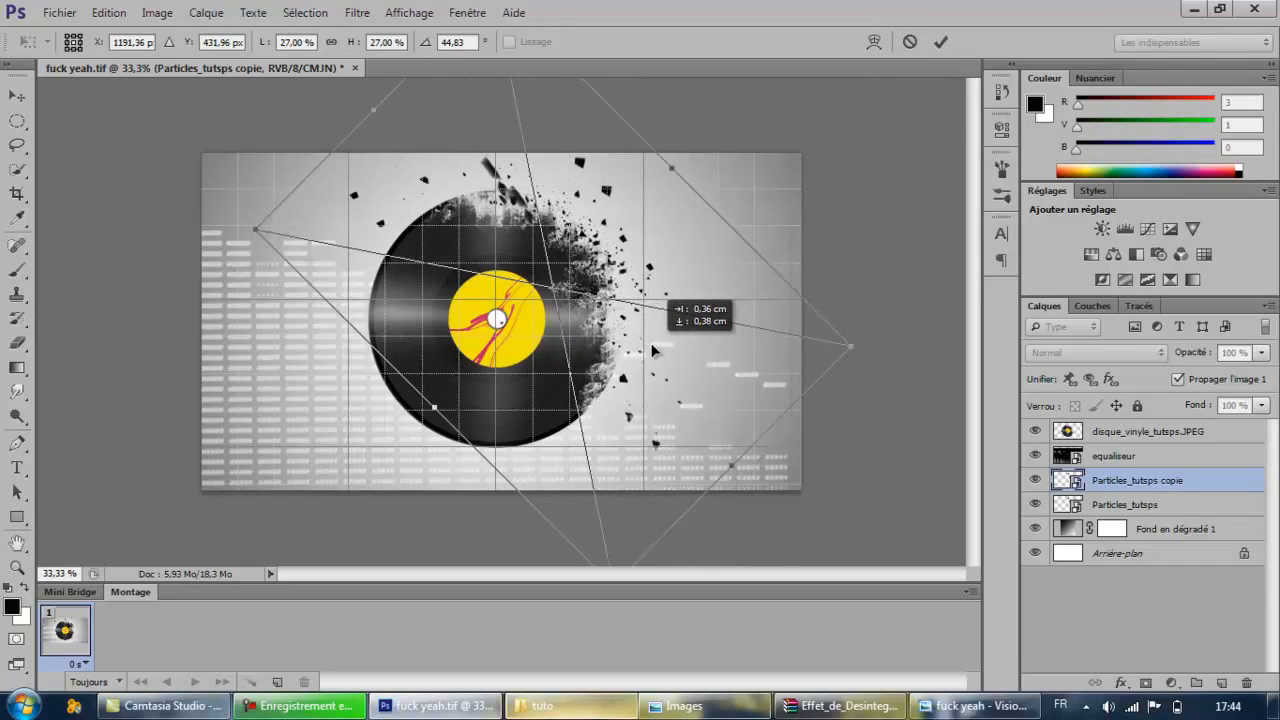
key("Return")
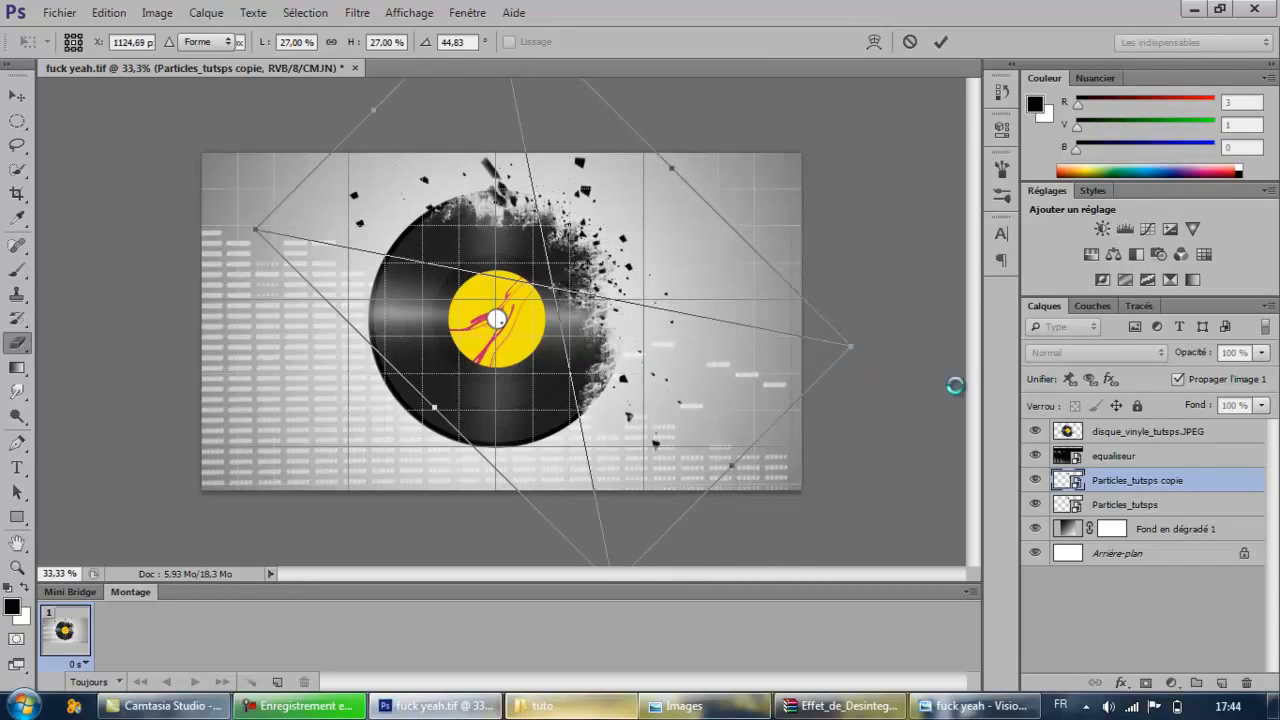
Duplicate the Particles_tutsps copie layer and shift the new copy down and to the right, to about X 1194 px.
right_click(1175, 482)
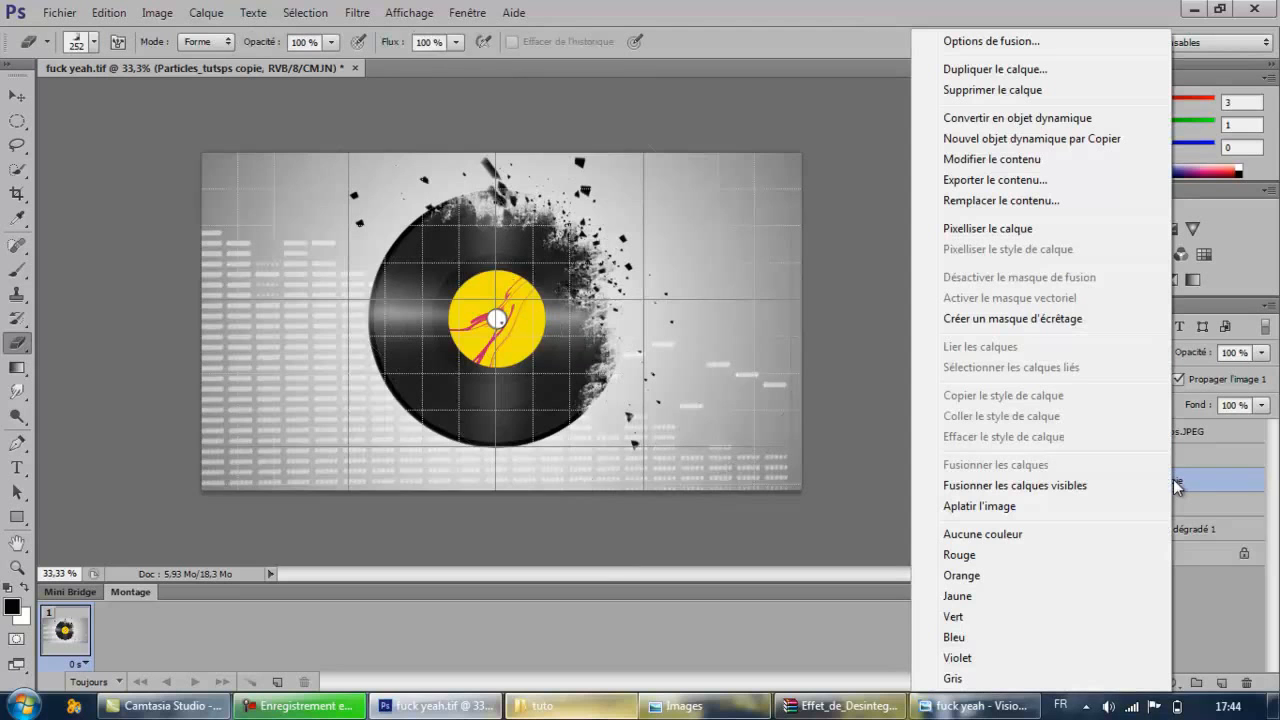
left_click(1085, 68)
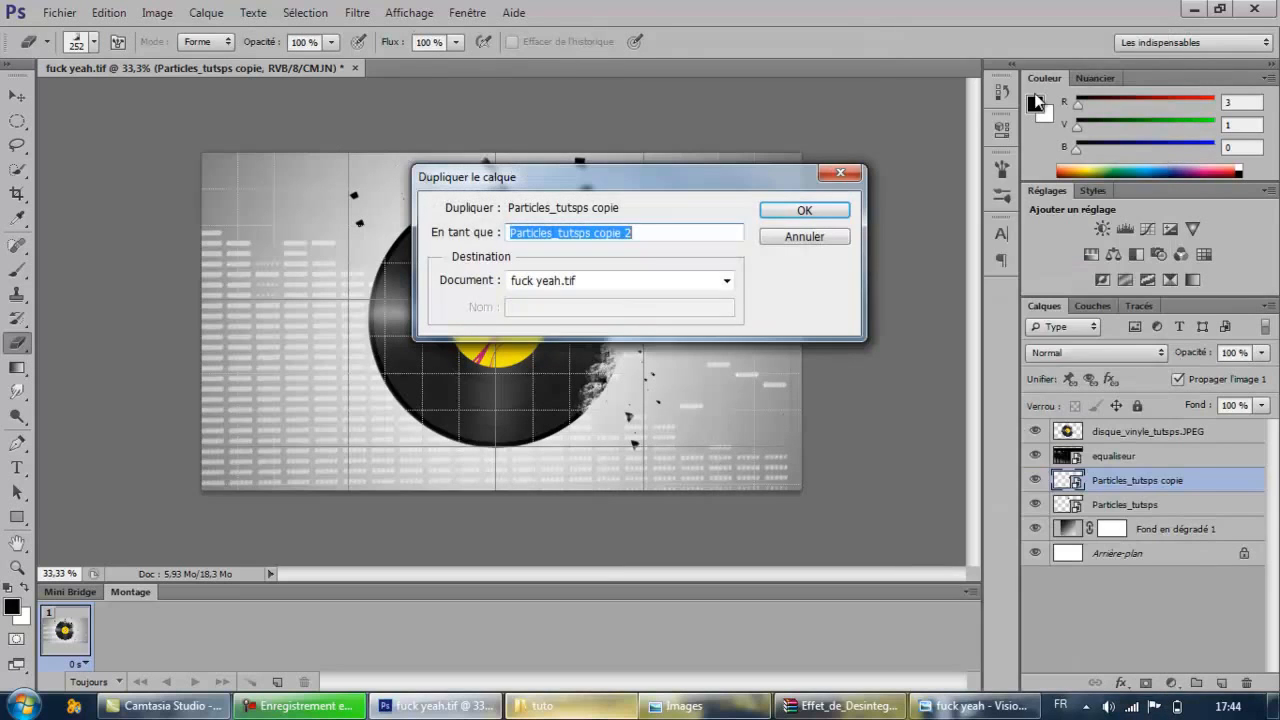
left_click(836, 218)
key("ctrl+t")
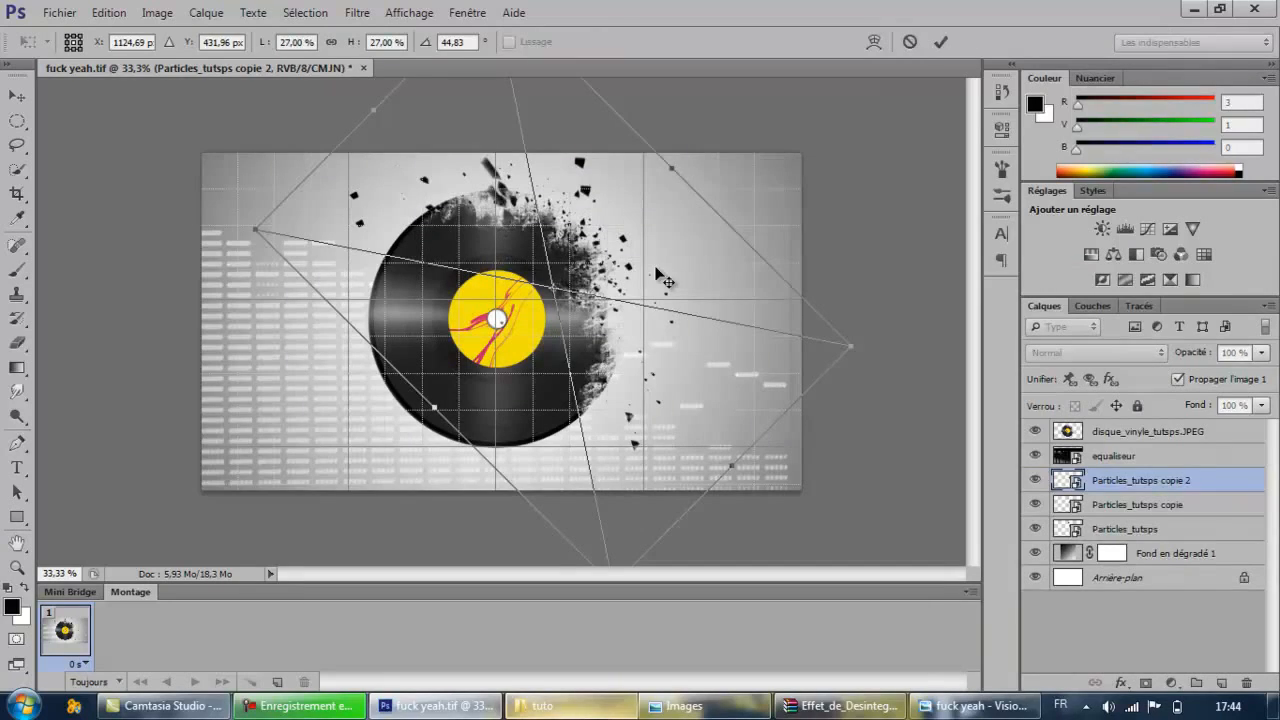
left_click_drag(654, 265, 678, 294)
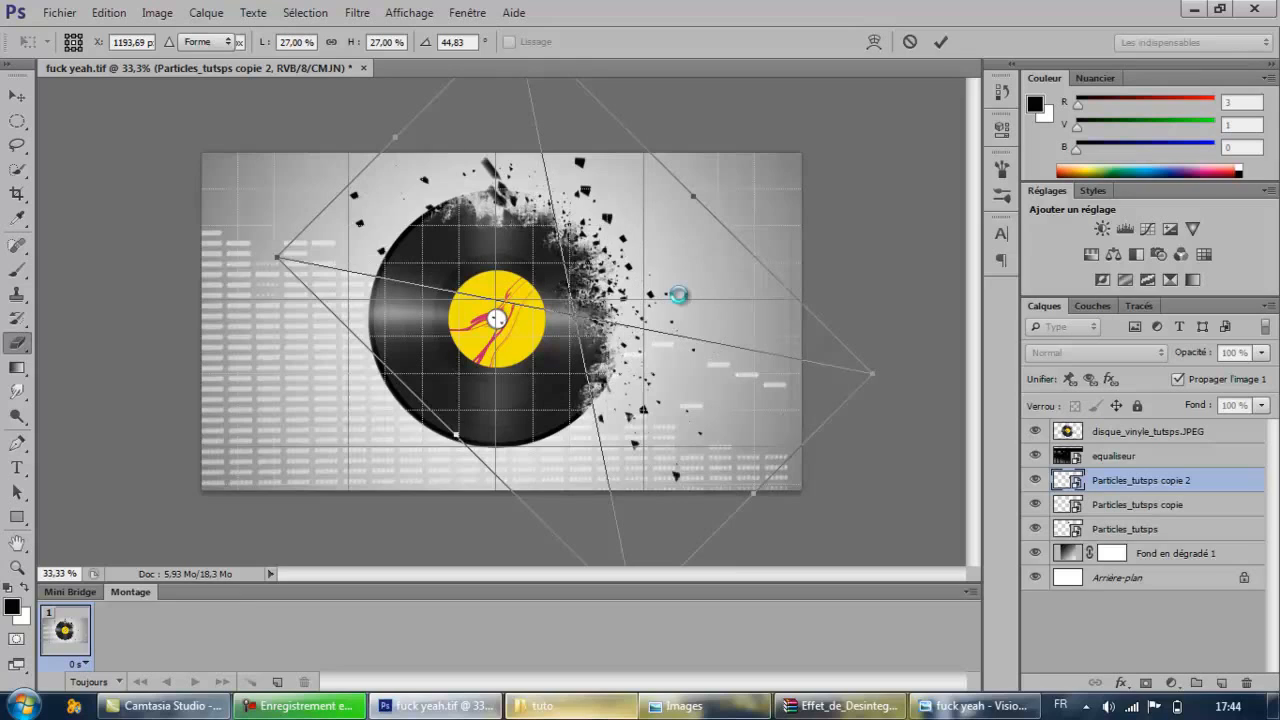
key("Return")
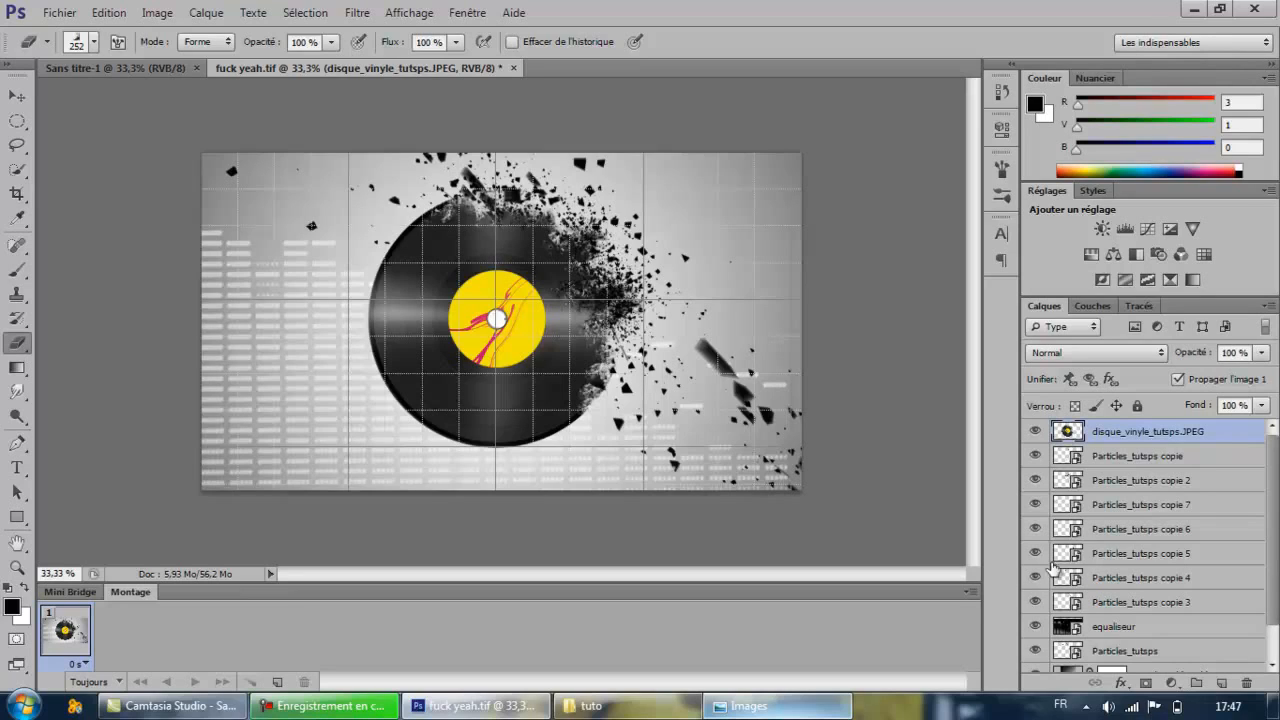
Place the light_tutsps image above the vinyl disc in Eclaircir blend mode, positioned along its upper edge at about X 945, Y 405 px.
left_click(620, 712)
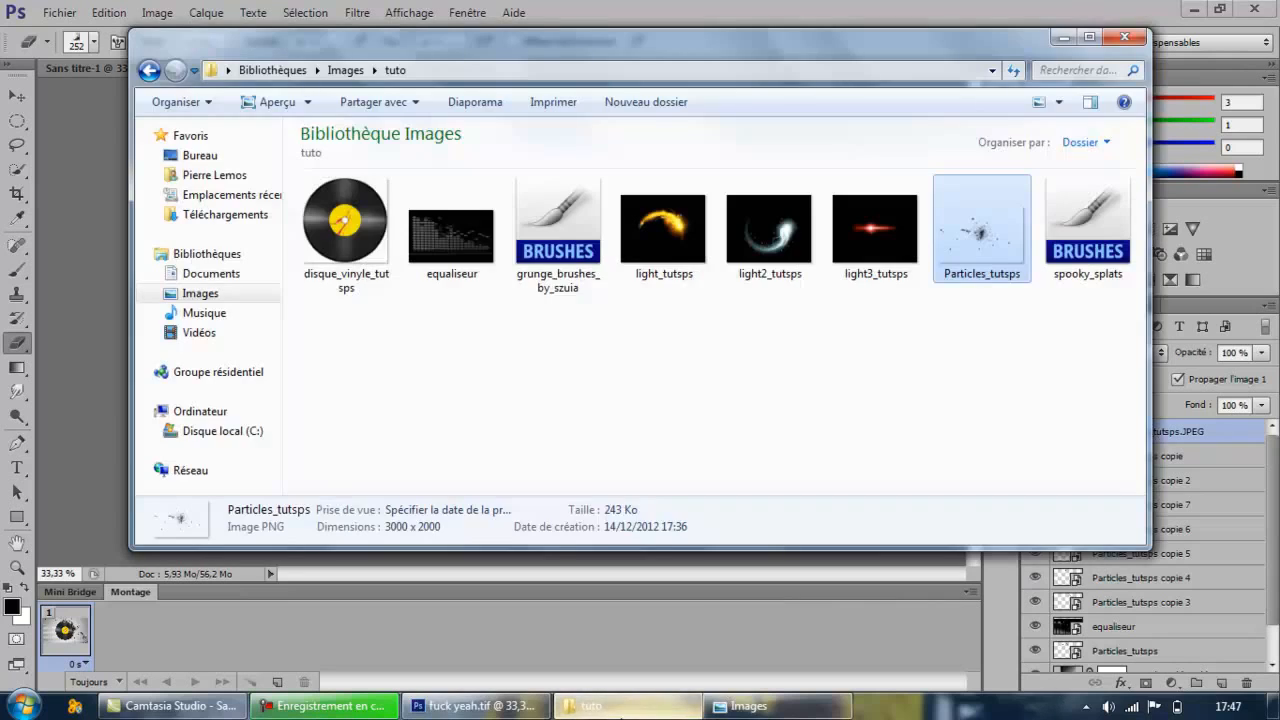
left_click(662, 222)
left_click_drag(660, 218, 93, 293)
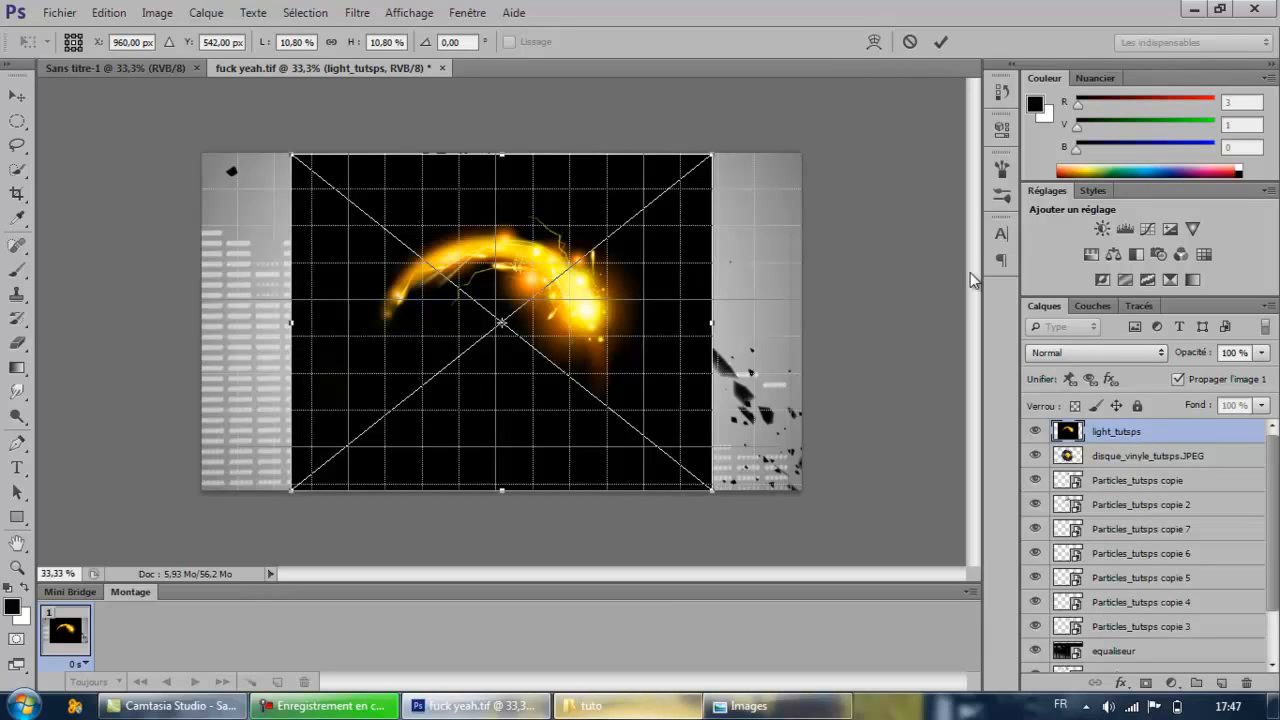
left_click(1095, 353)
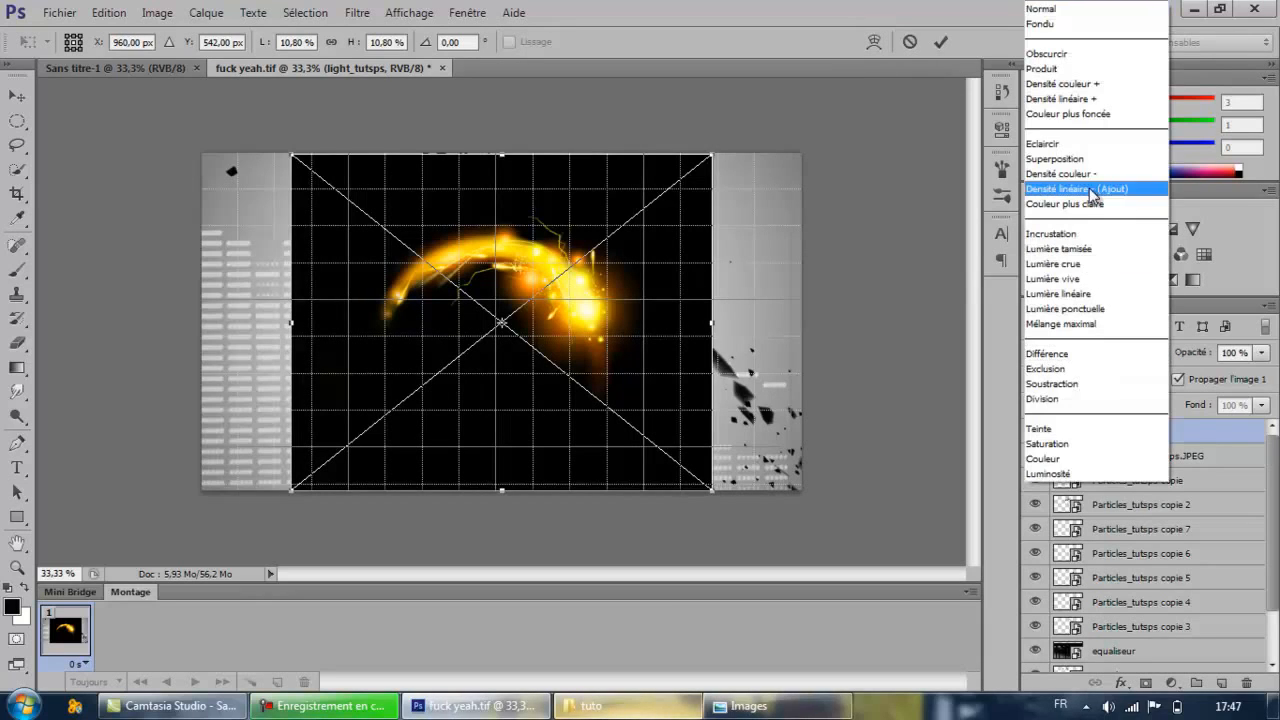
left_click(1079, 145)
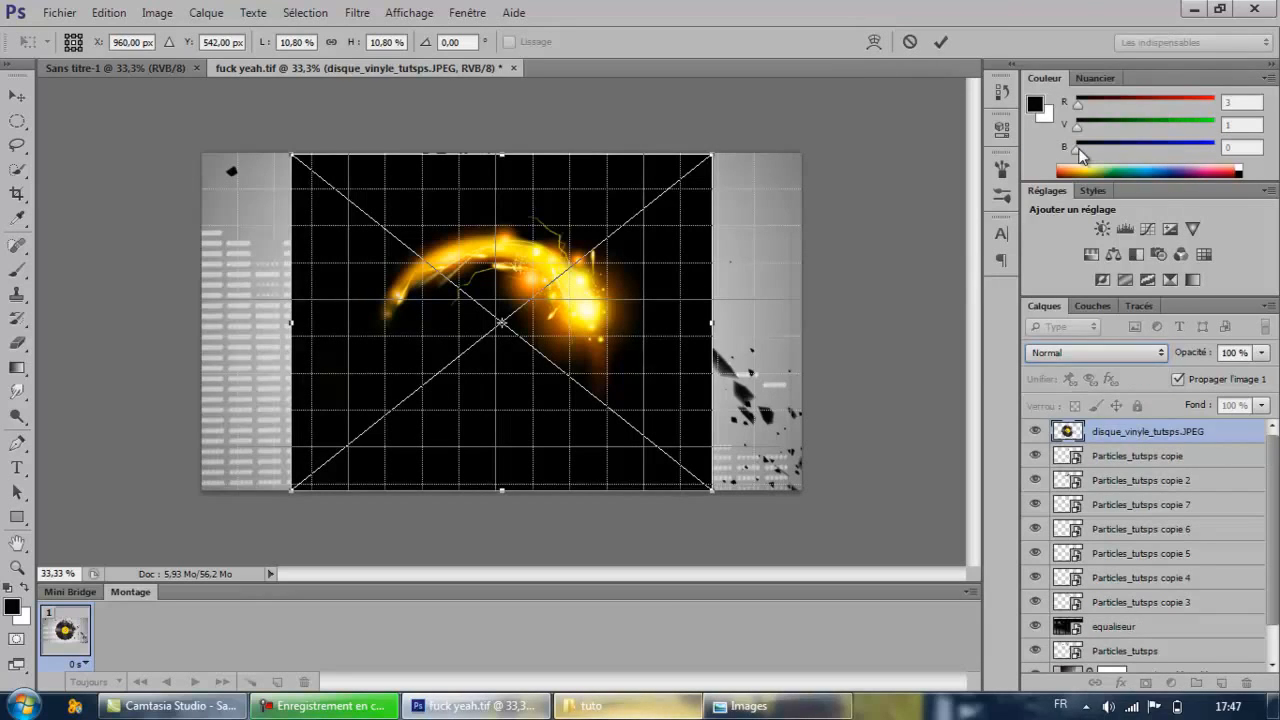
left_click_drag(597, 343, 593, 299)
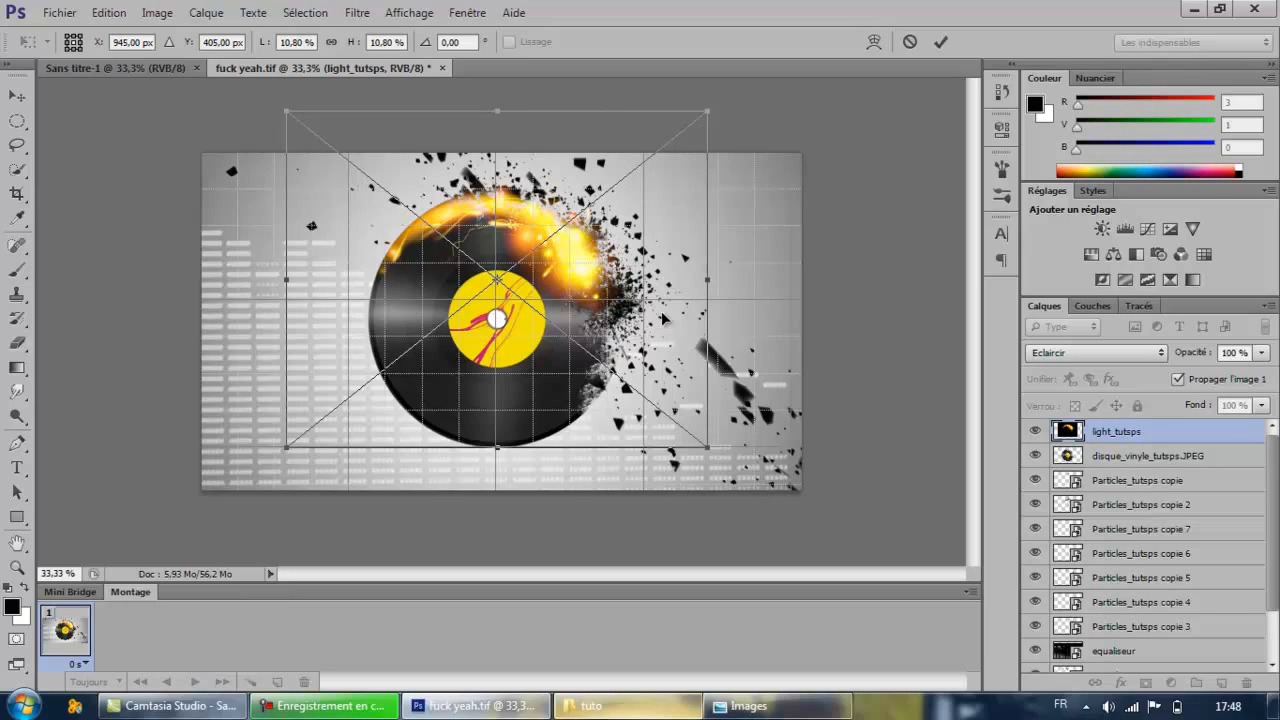
key("e")
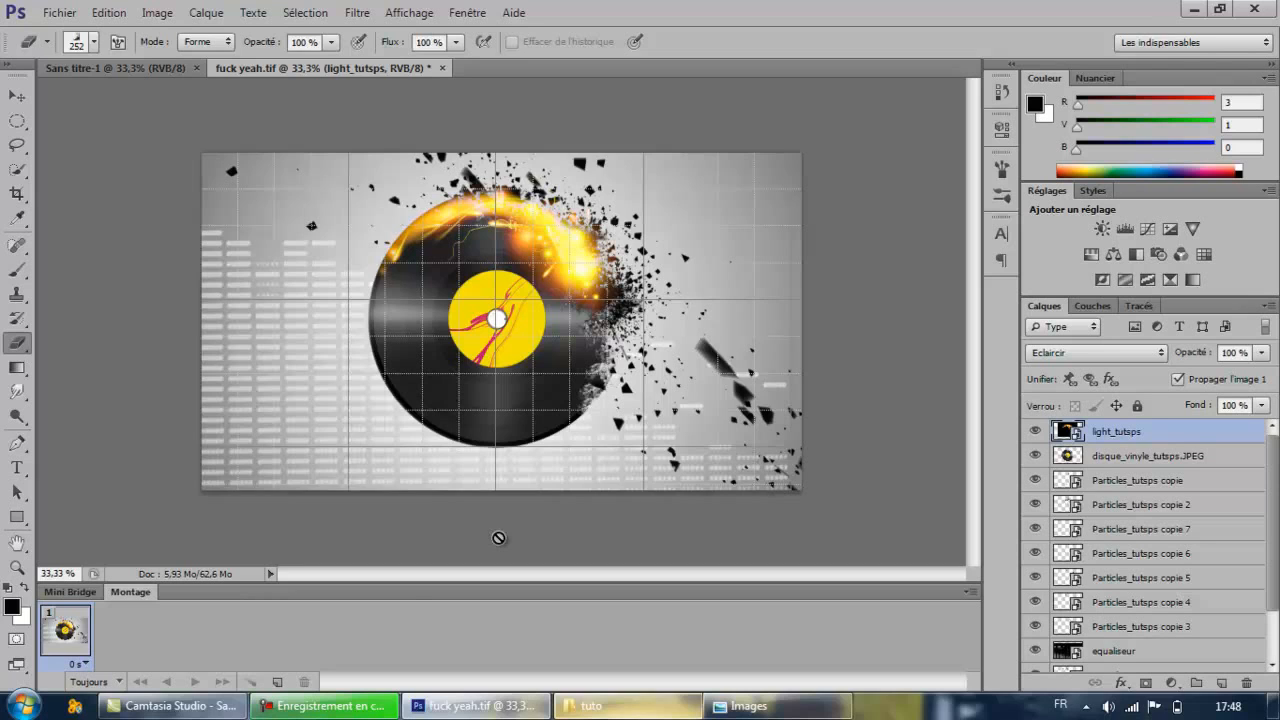
Place the light2_tutsps image in Superposition blend mode so that its glow follows the disc's lower-right edge.
left_click(566, 705)
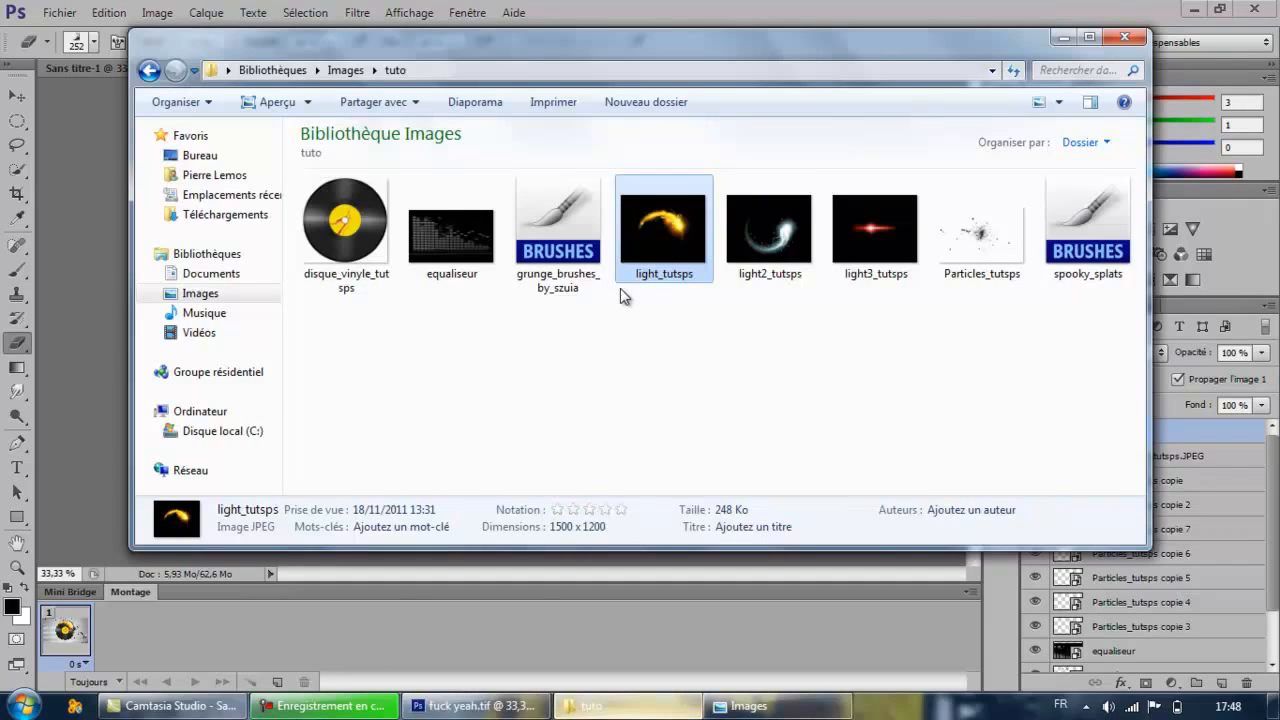
left_click_drag(775, 245, 85, 288)
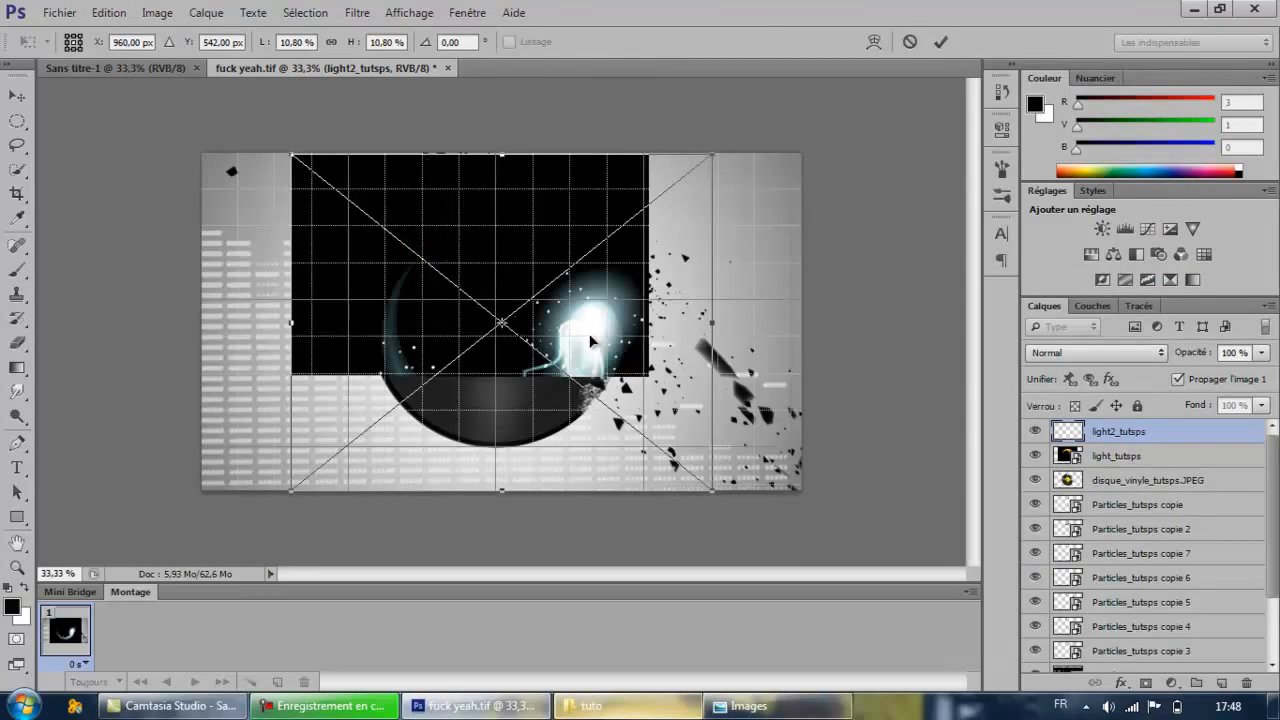
left_click(1063, 359)
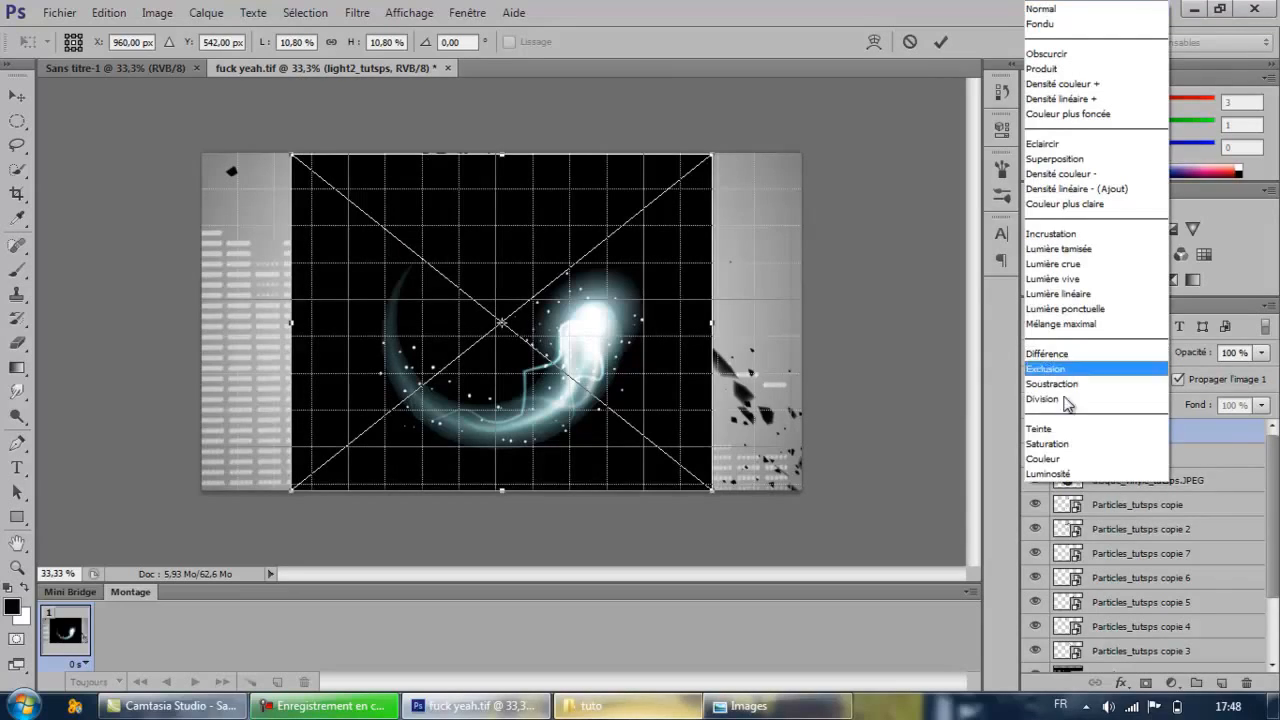
left_click(1063, 146)
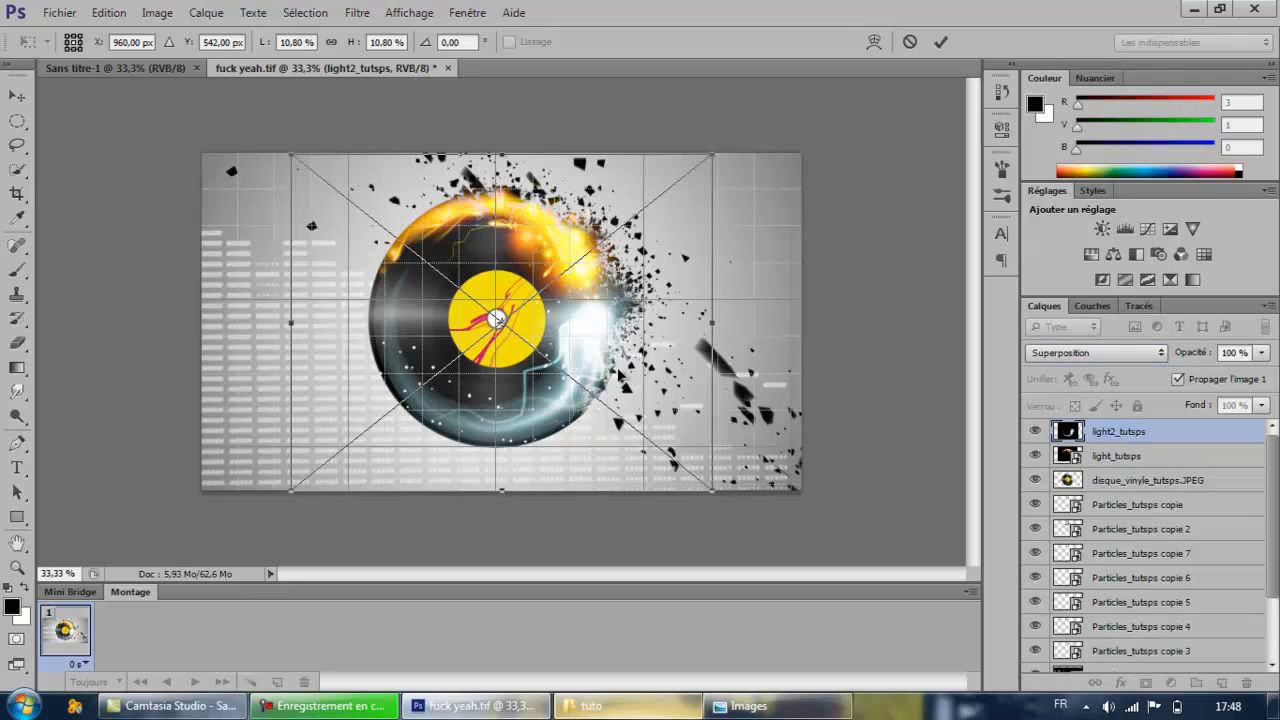
mouse_move(619, 377)
left_mouse_down()
mouse_move(608, 376)
mouse_move(620, 380)
left_mouse_up()
key("e")
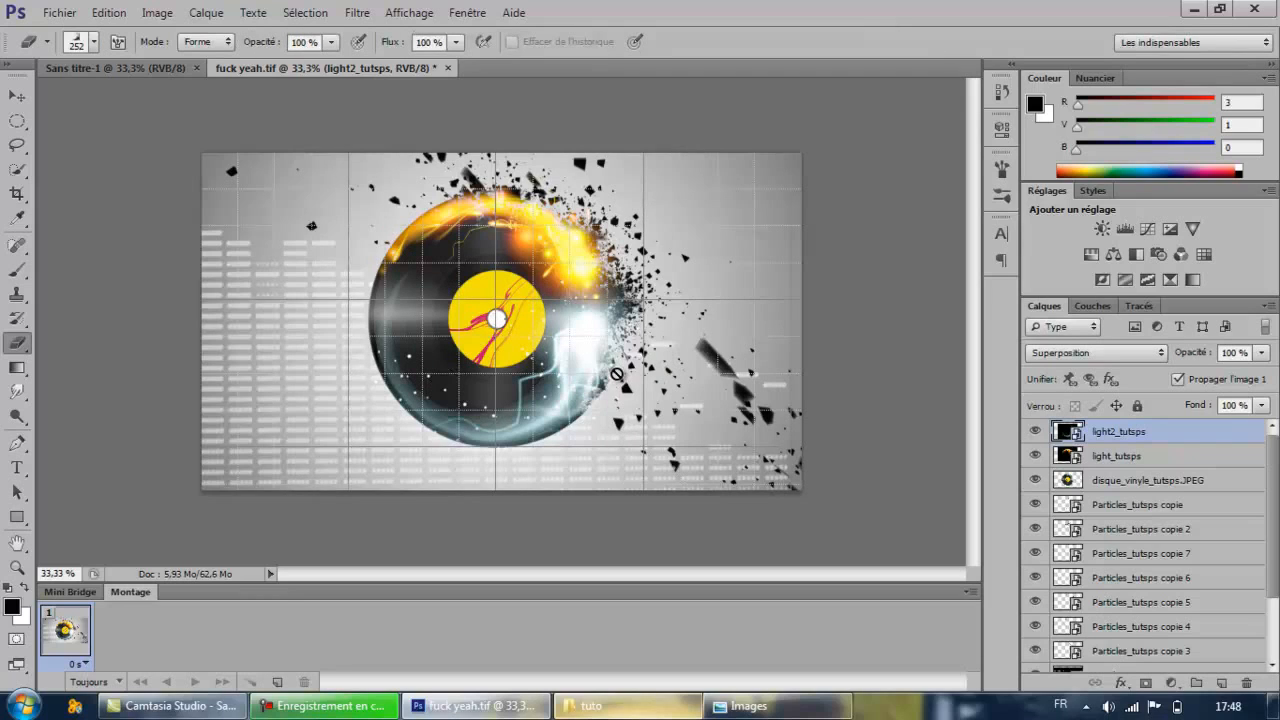
Transform the light_tutsps layer to shift the flame slightly inward along the disc's upper edge.
left_click(1095, 466)
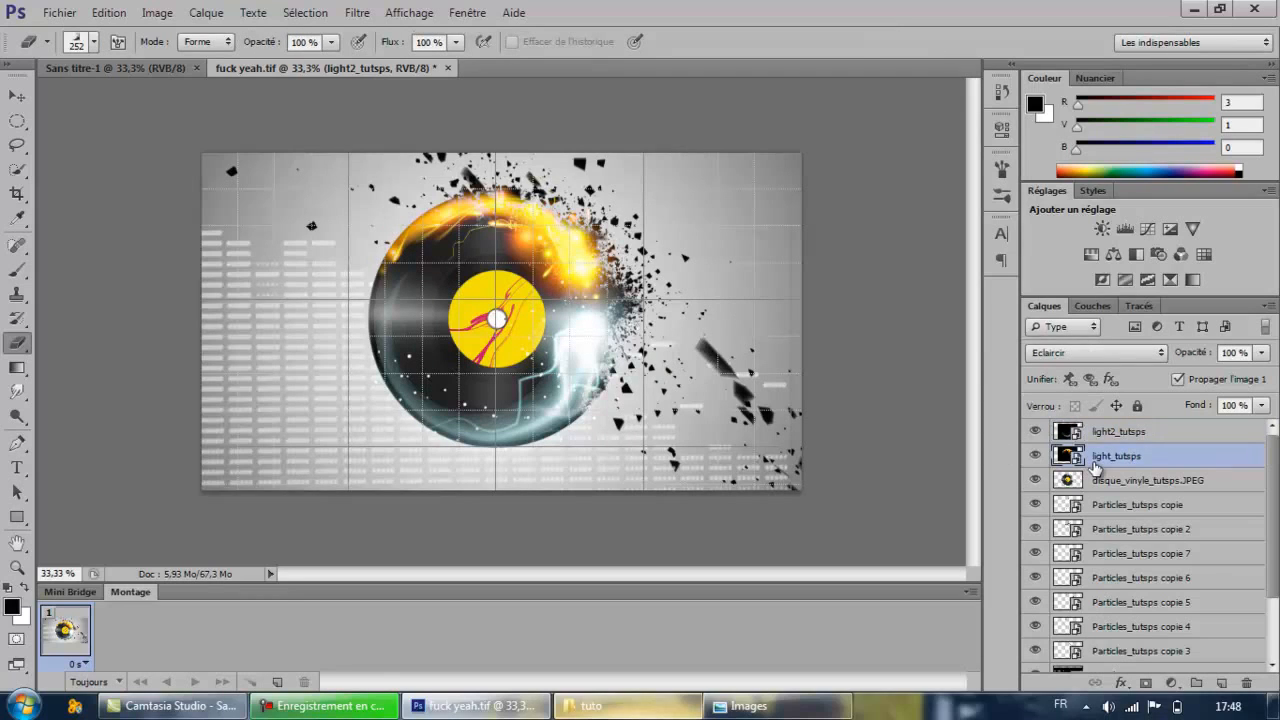
key("ctrl+t")
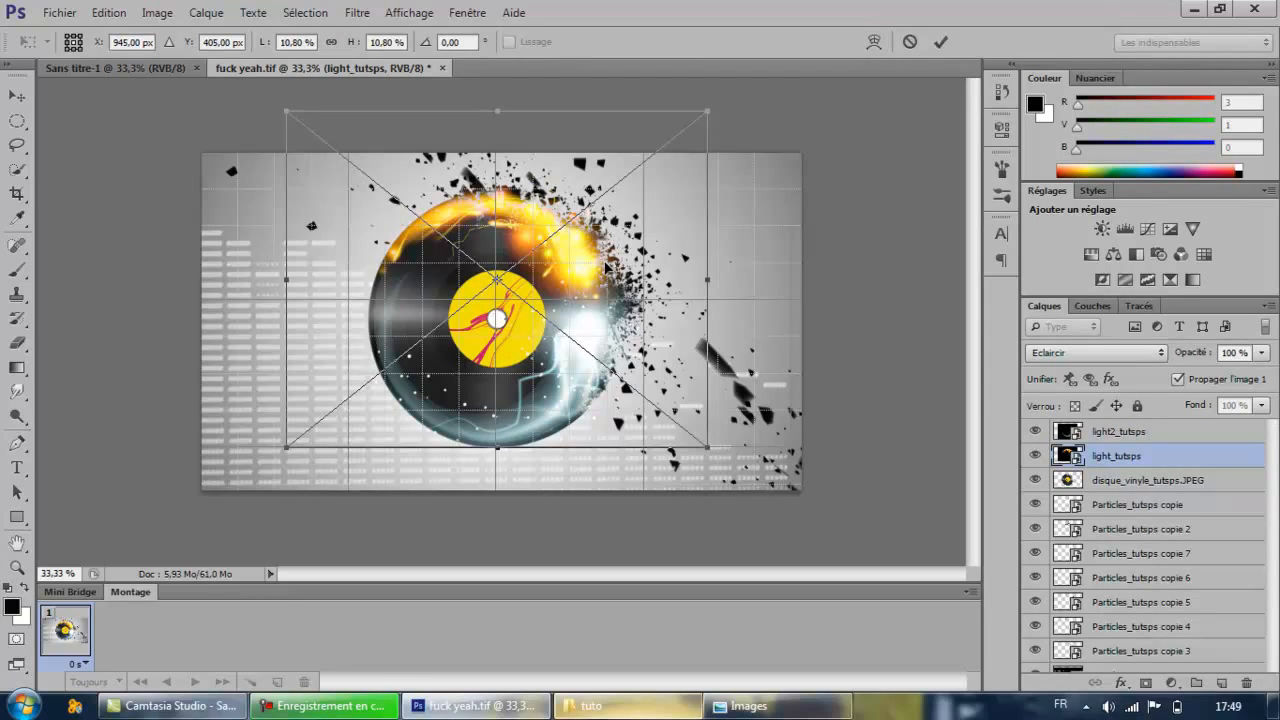
left_click_drag(606, 266, 608, 270)
key("Return")
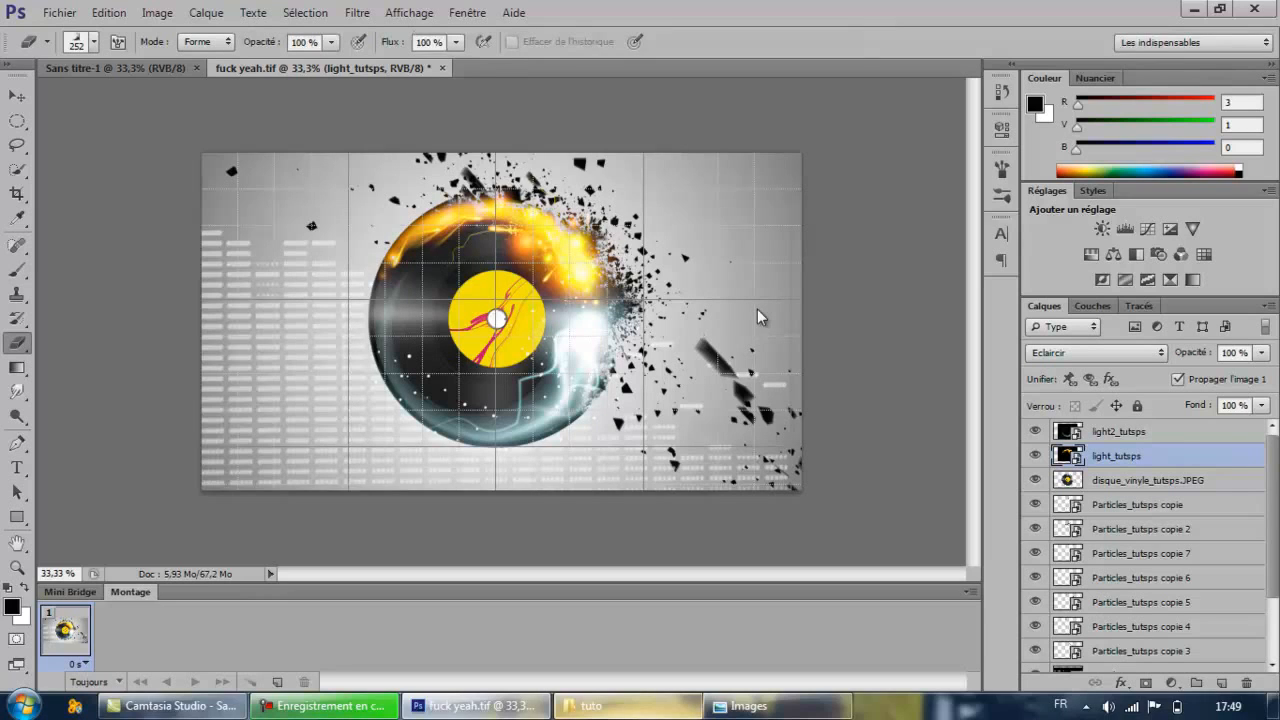
Place the light3_tutsps image above the light_tutsps layer and set its blend mode to Superposition.
left_click(641, 710)
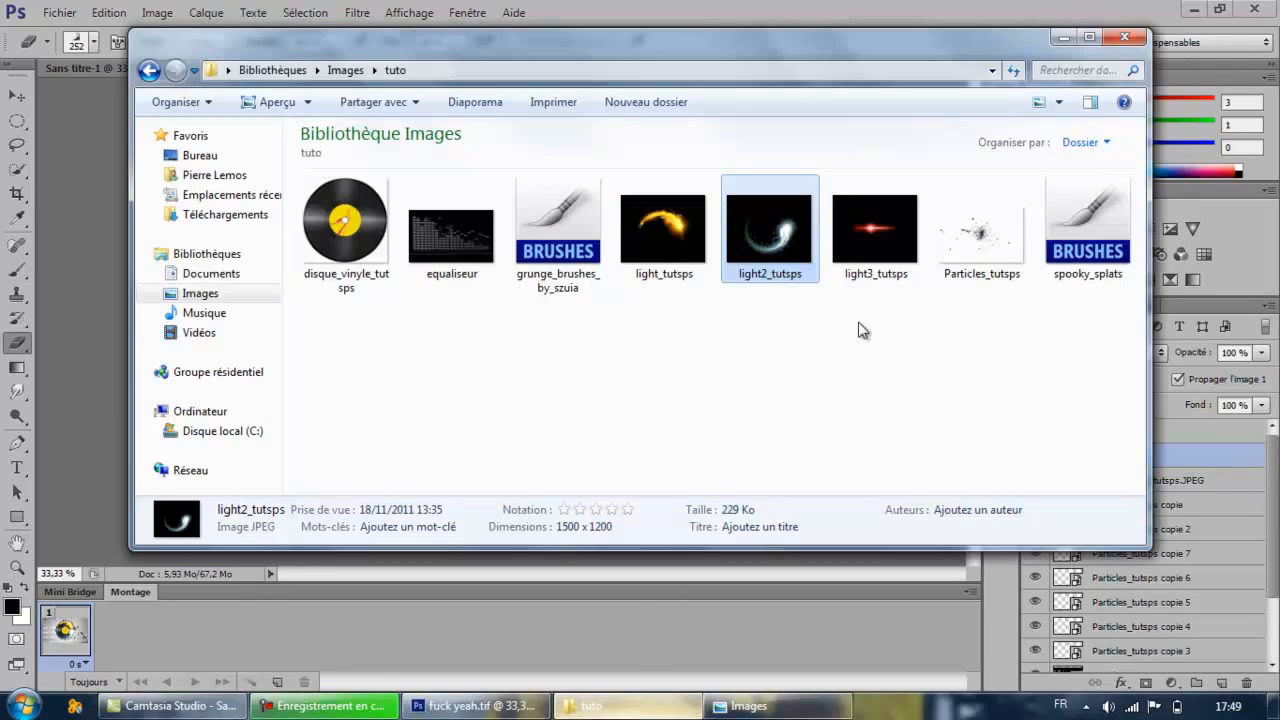
left_click_drag(874, 235, 99, 300)
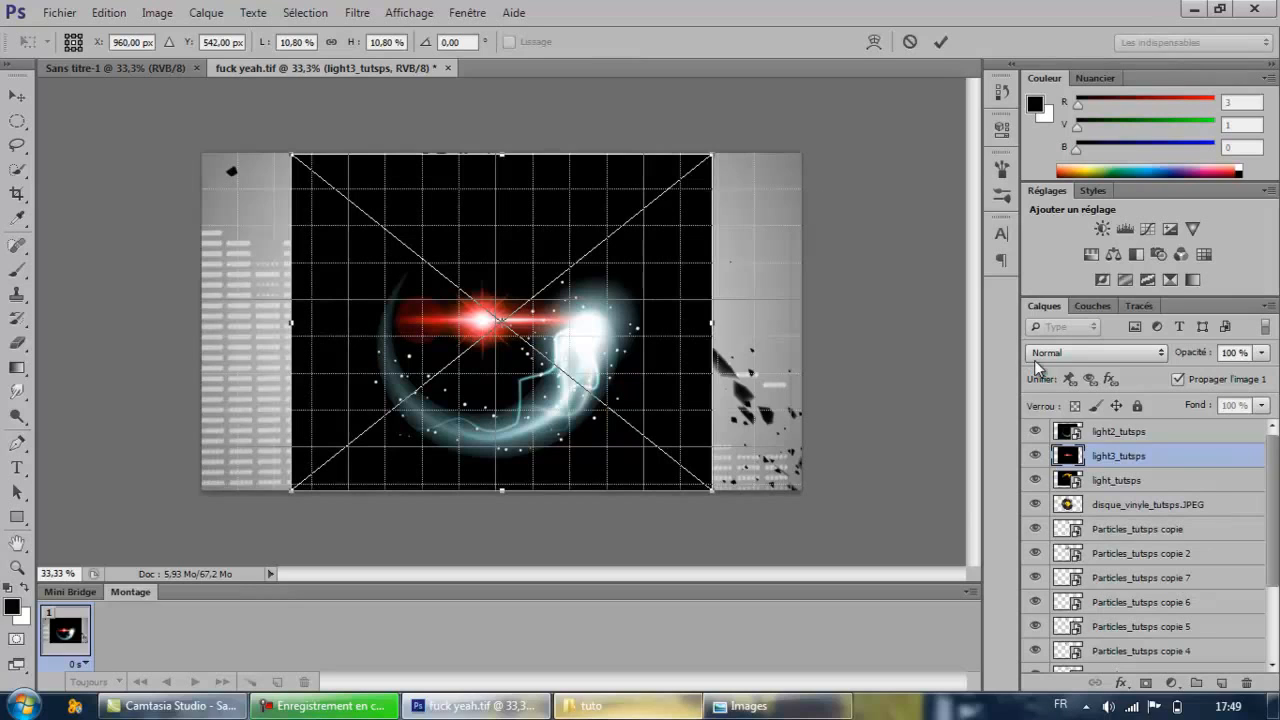
left_click(1063, 354)
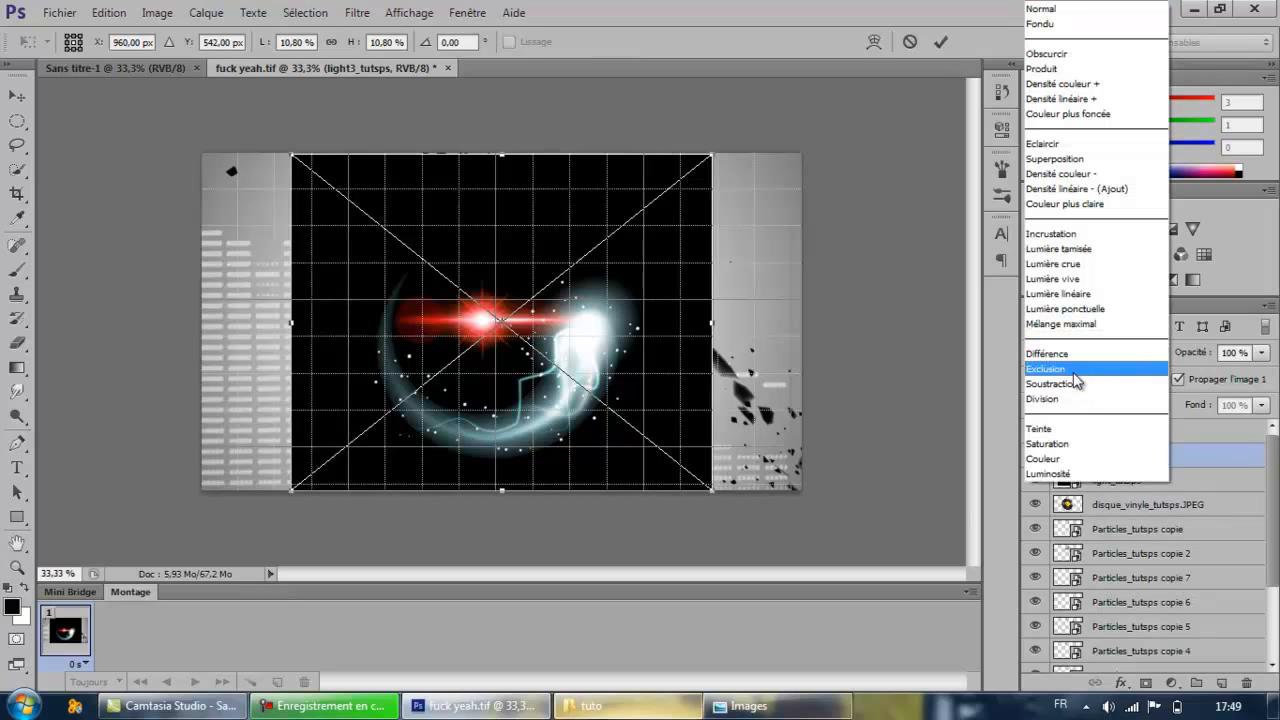
left_click(1085, 146)
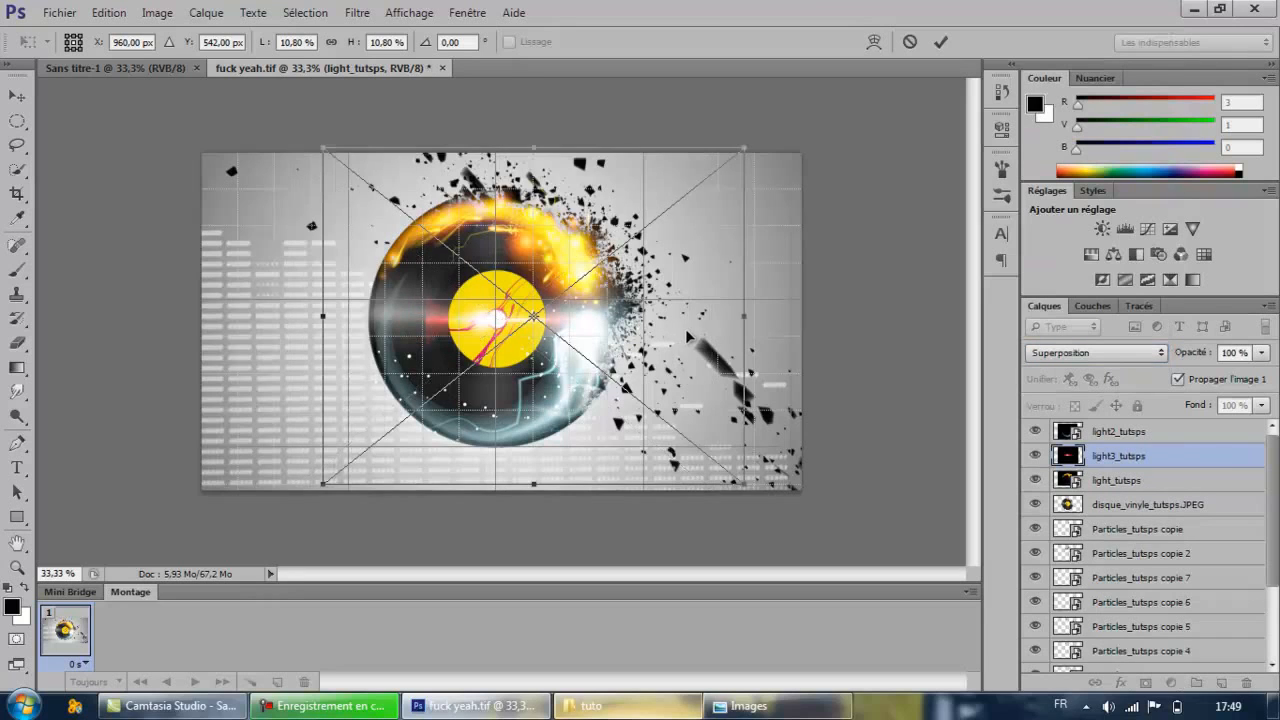
Move the light3_tutsps flare to the disc's eroded right edge, at about X 1299, Y 487 px.
left_click_drag(685, 328, 729, 330)
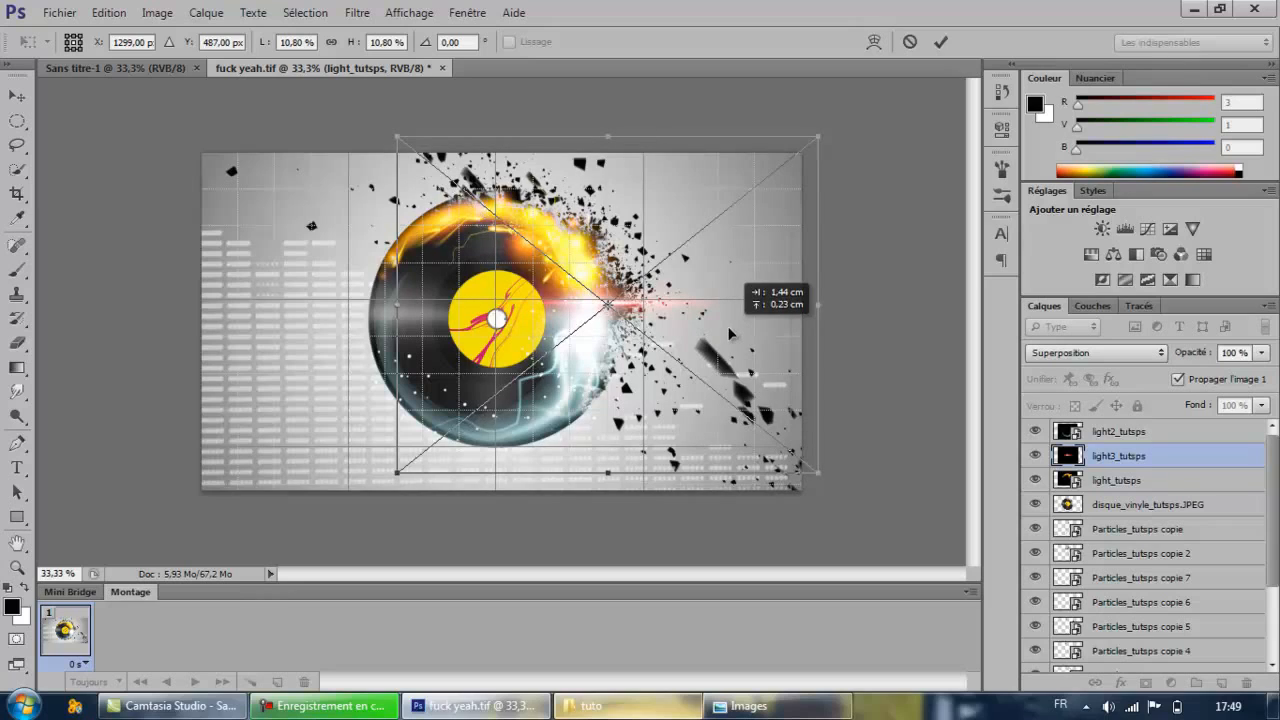
left_click_drag(729, 330, 729, 330)
key("e")
key("Return")
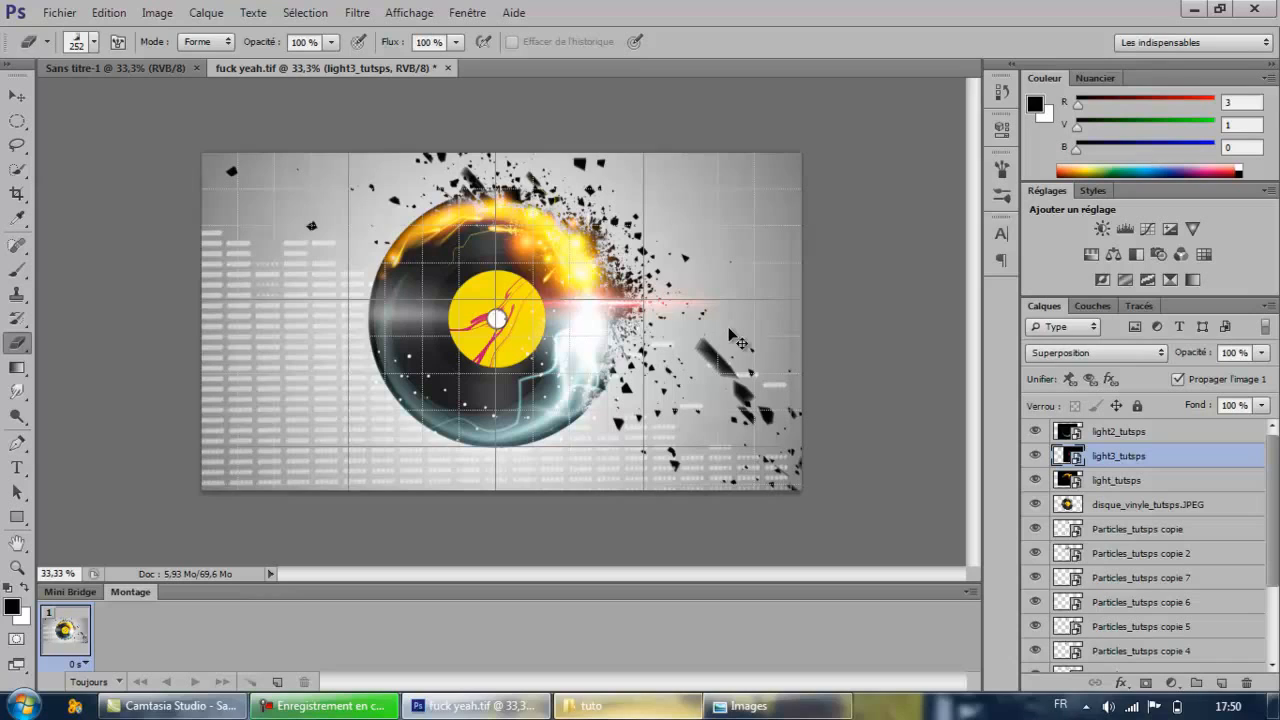
Create a new normal-mode layer at 100% opacity and move it above light2_tutsps in the layer stack.
key("ctrl+shift+n")
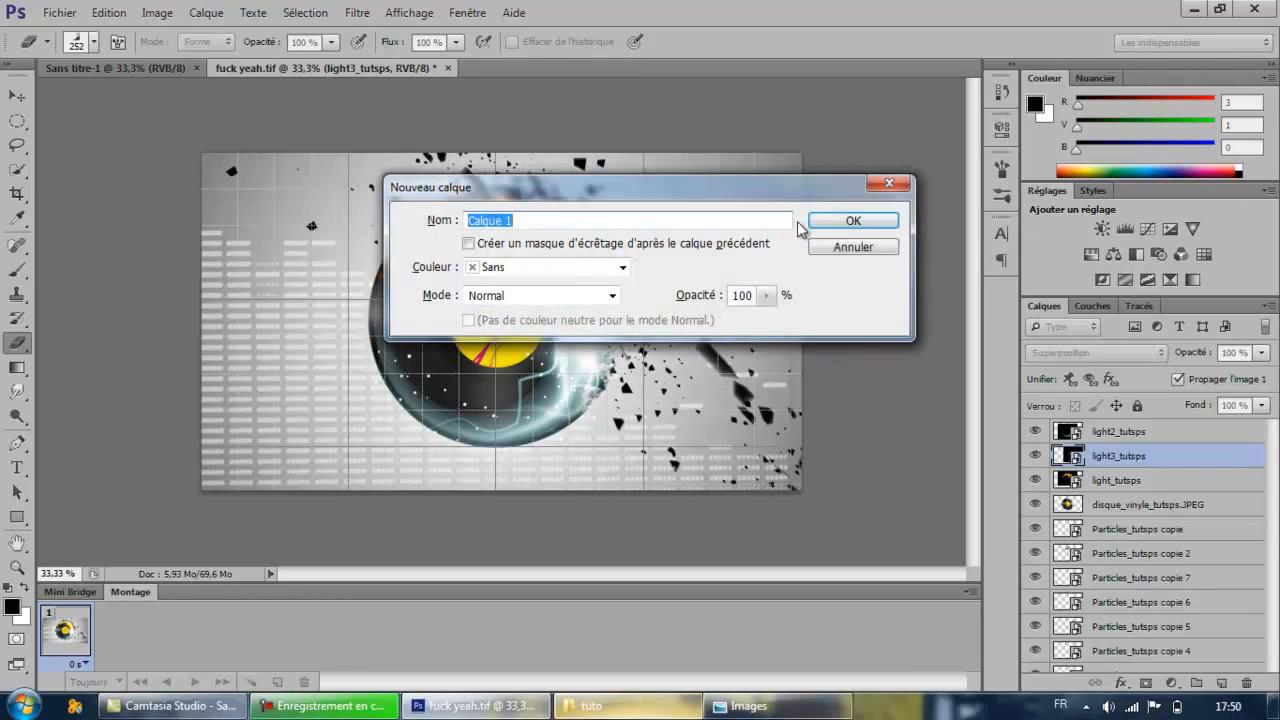
left_click(834, 222)
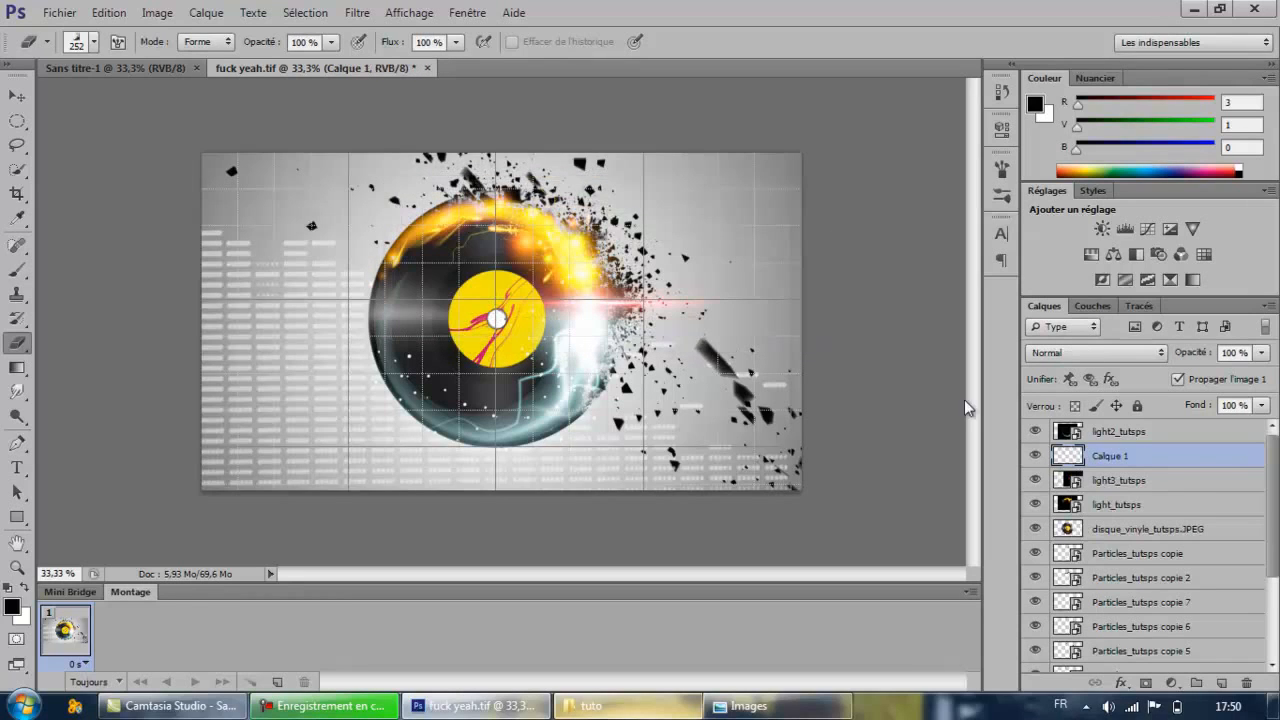
left_click_drag(1131, 463, 1122, 430)
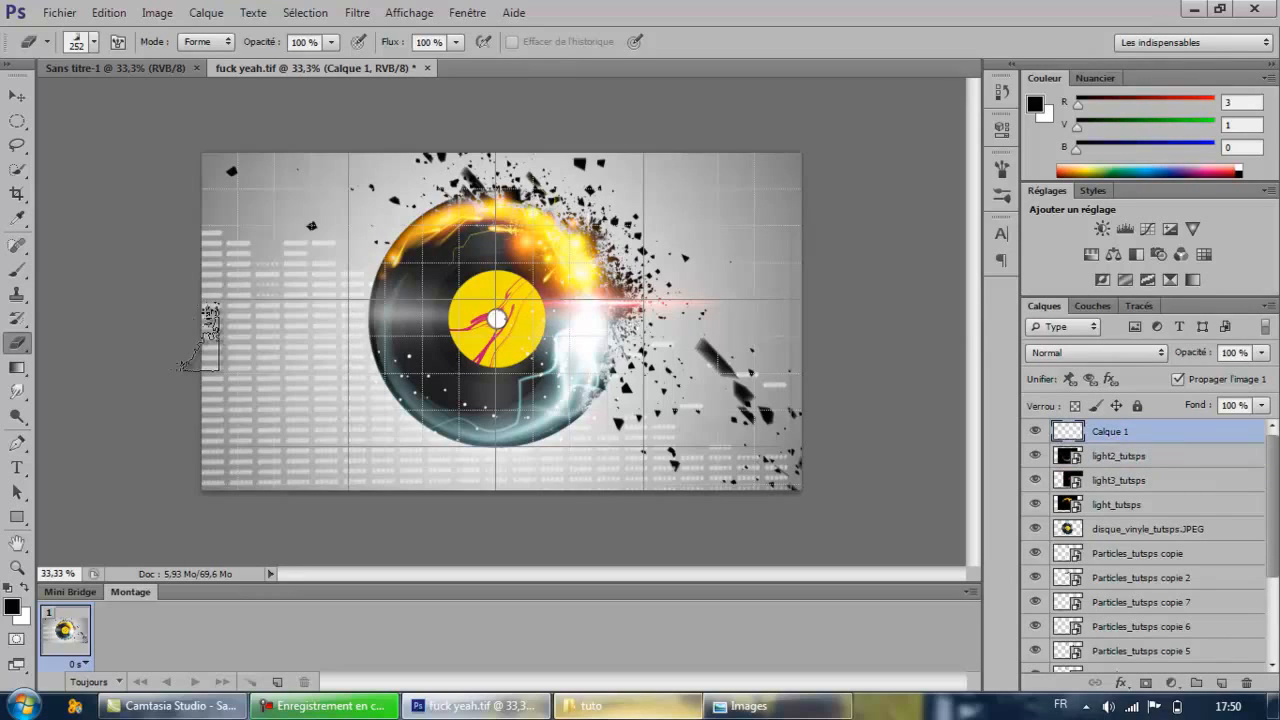
Stamp the 175 px brush once in black over the equalizer bars beside the disc, and open the brush tip settings.
key("b")
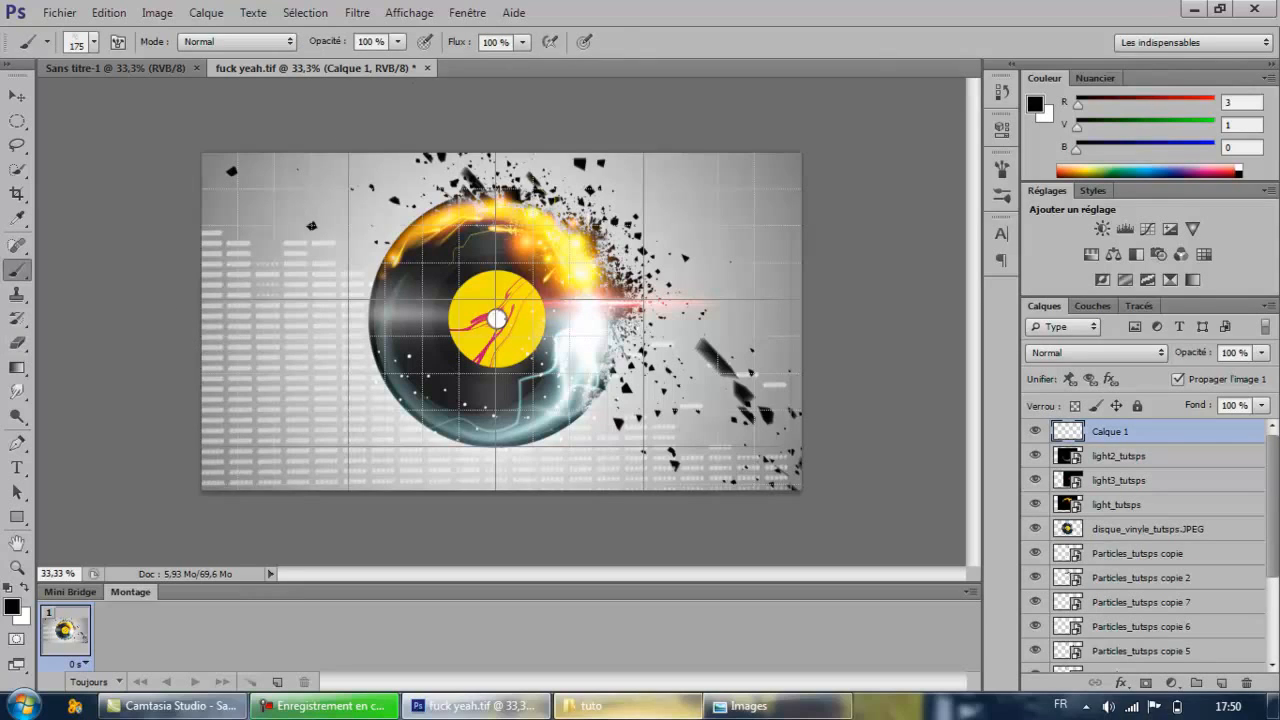
left_click(319, 262)
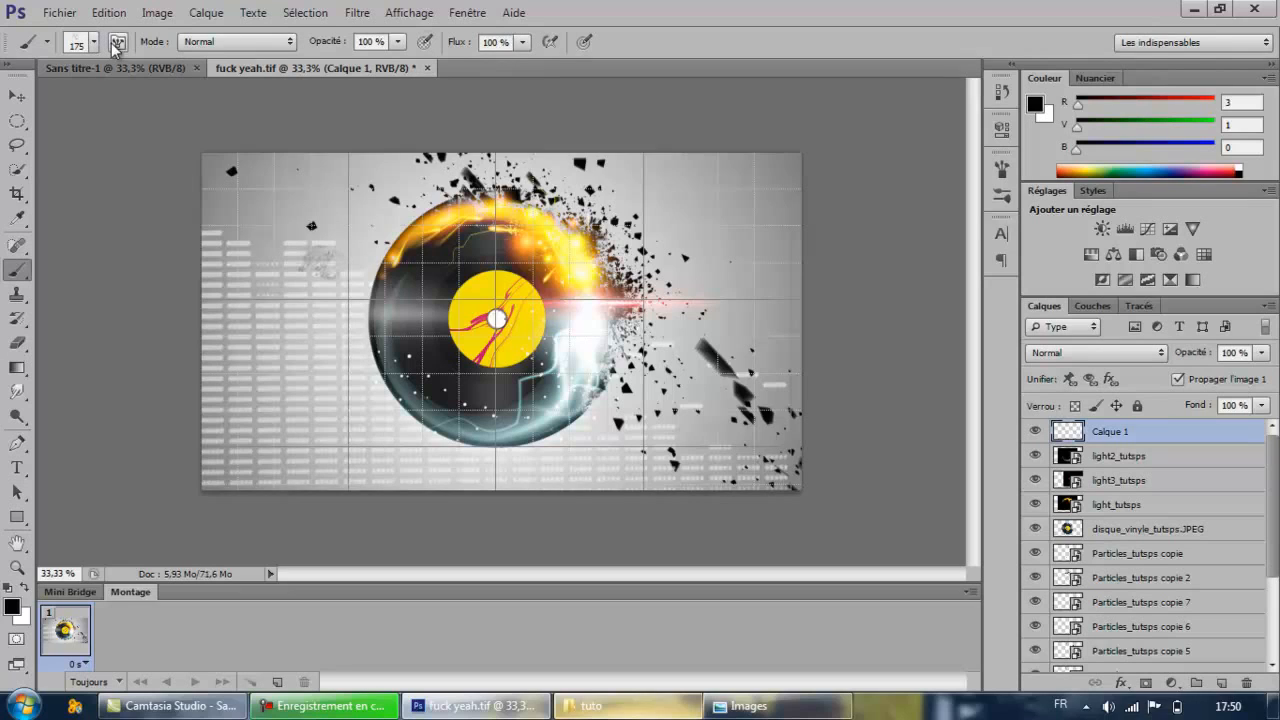
left_click(46, 42)
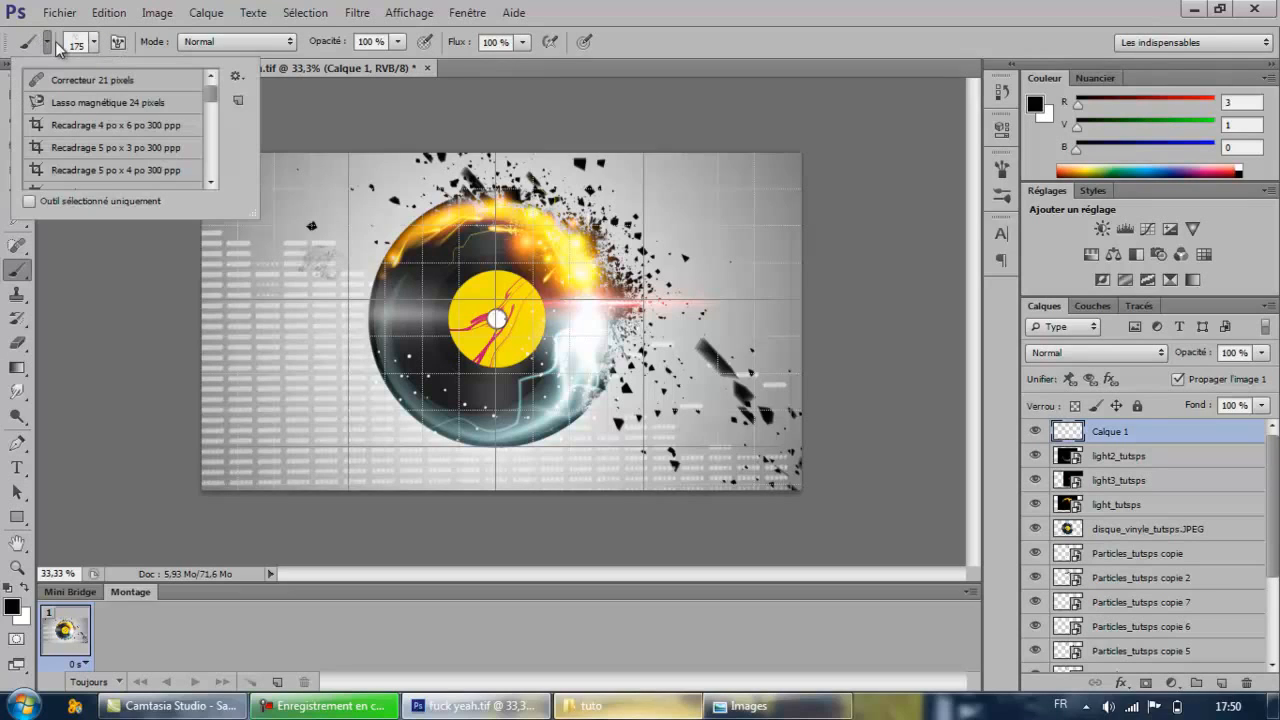
left_click(118, 43)
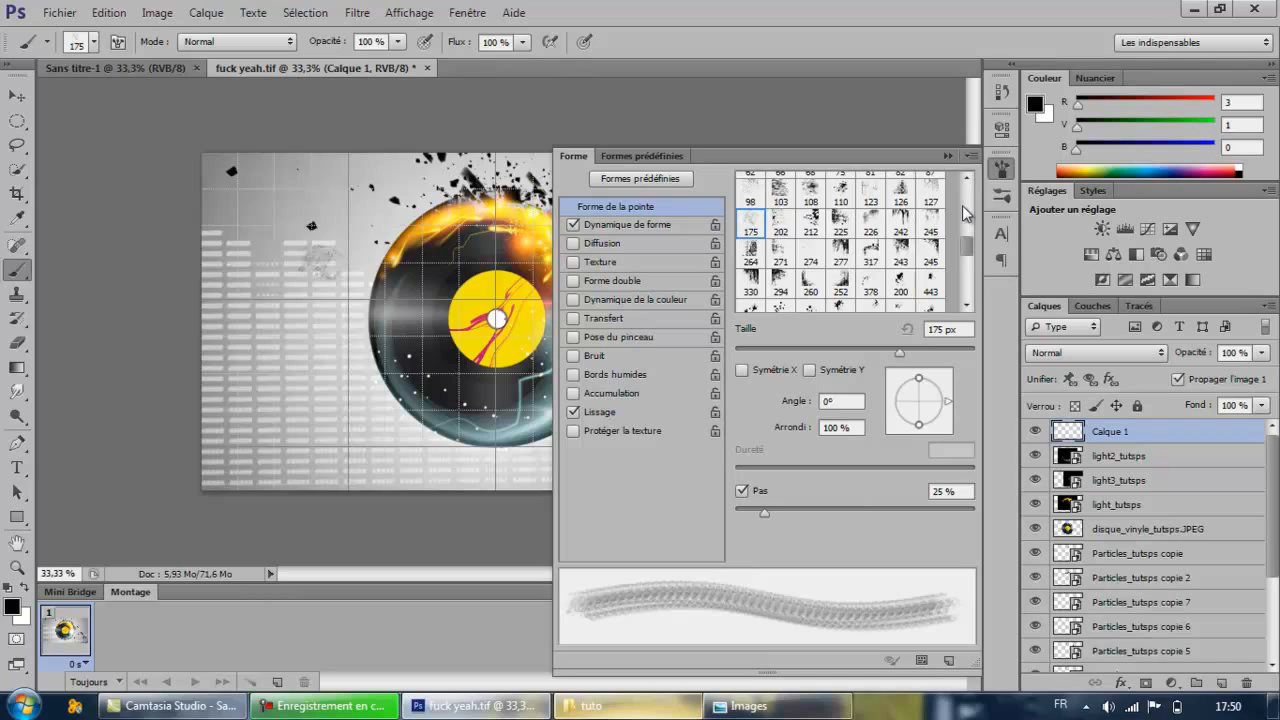
left_click(667, 158)
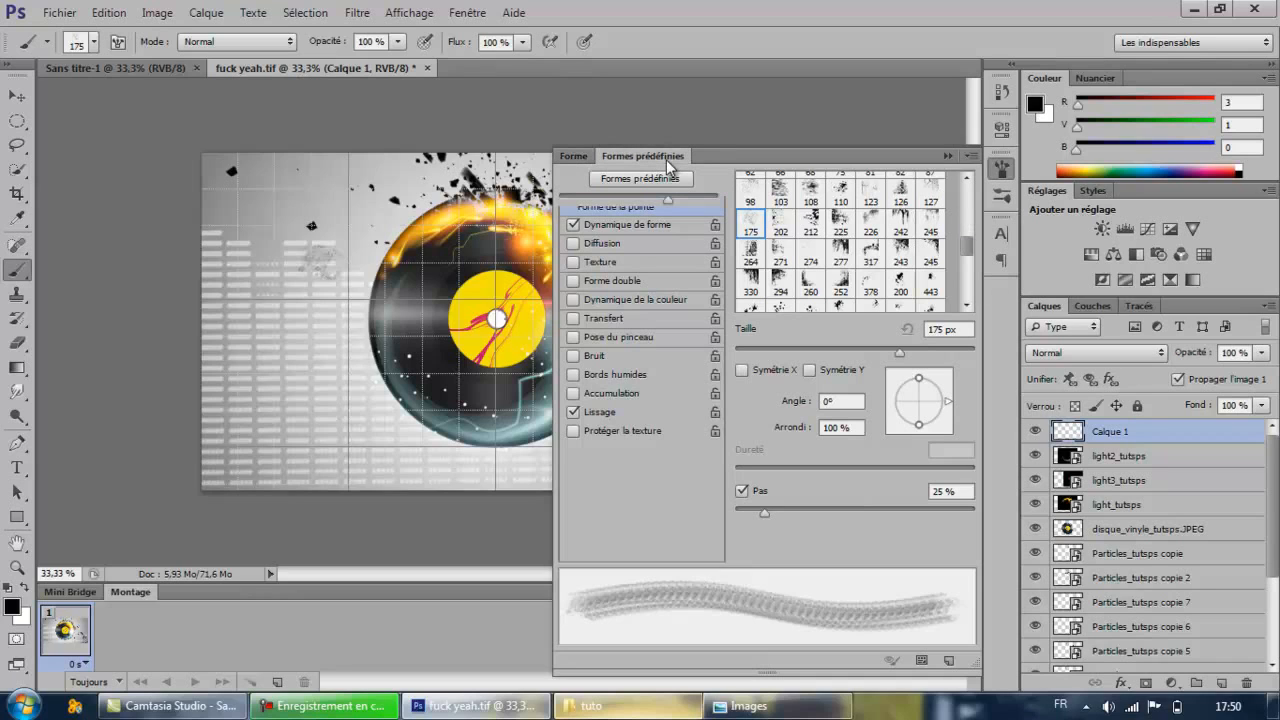
left_click(564, 157)
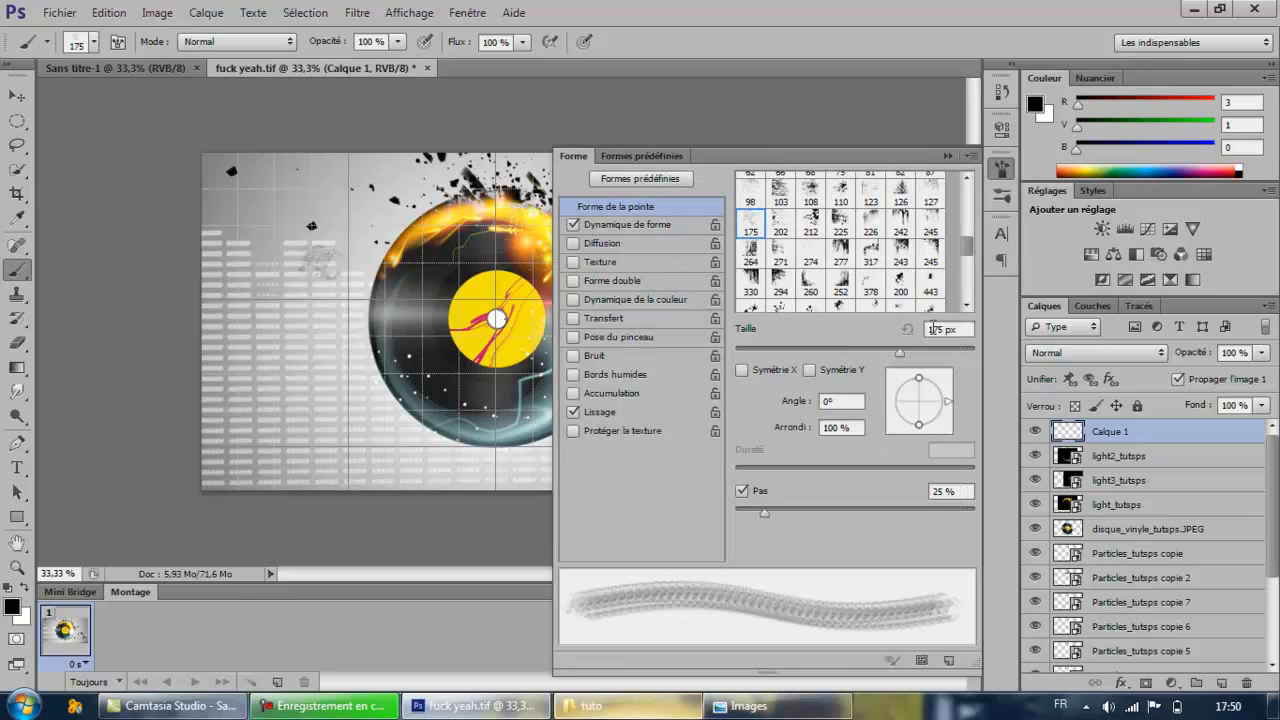
Set the foreground colour to the saturated orange-red #fa4903.
left_click(1078, 166)
left_click(1082, 160)
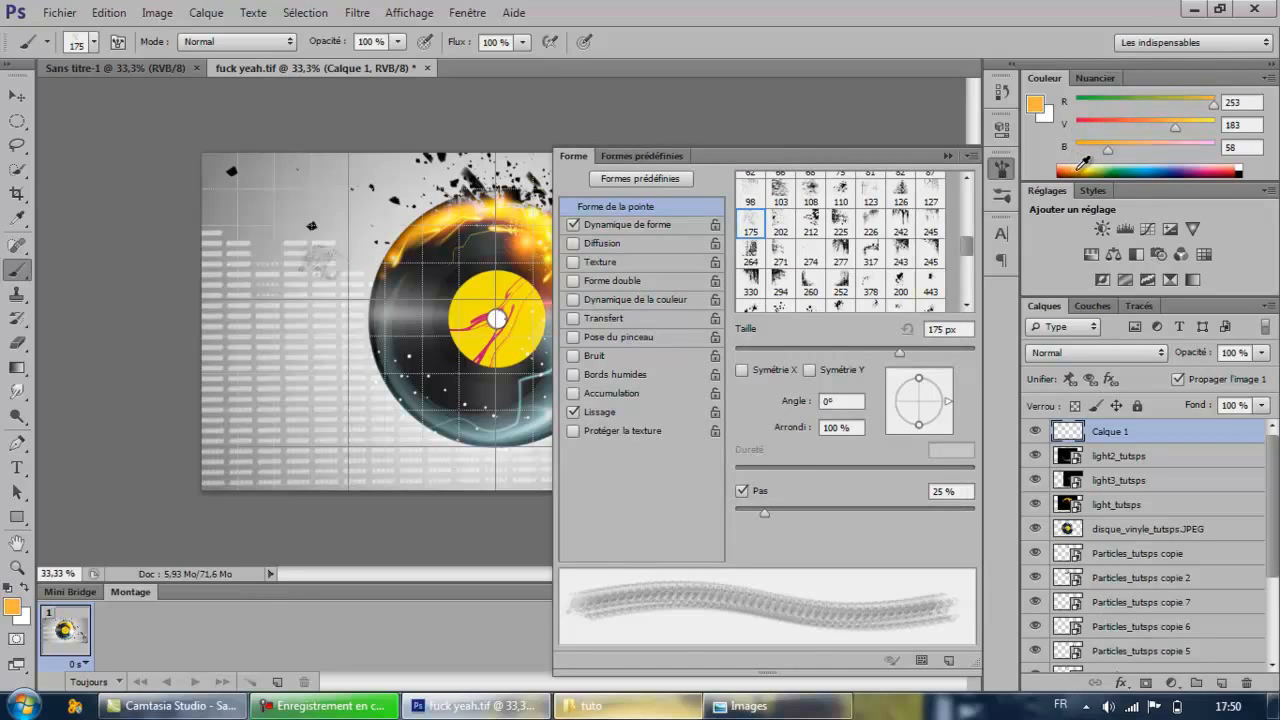
left_click(1036, 105)
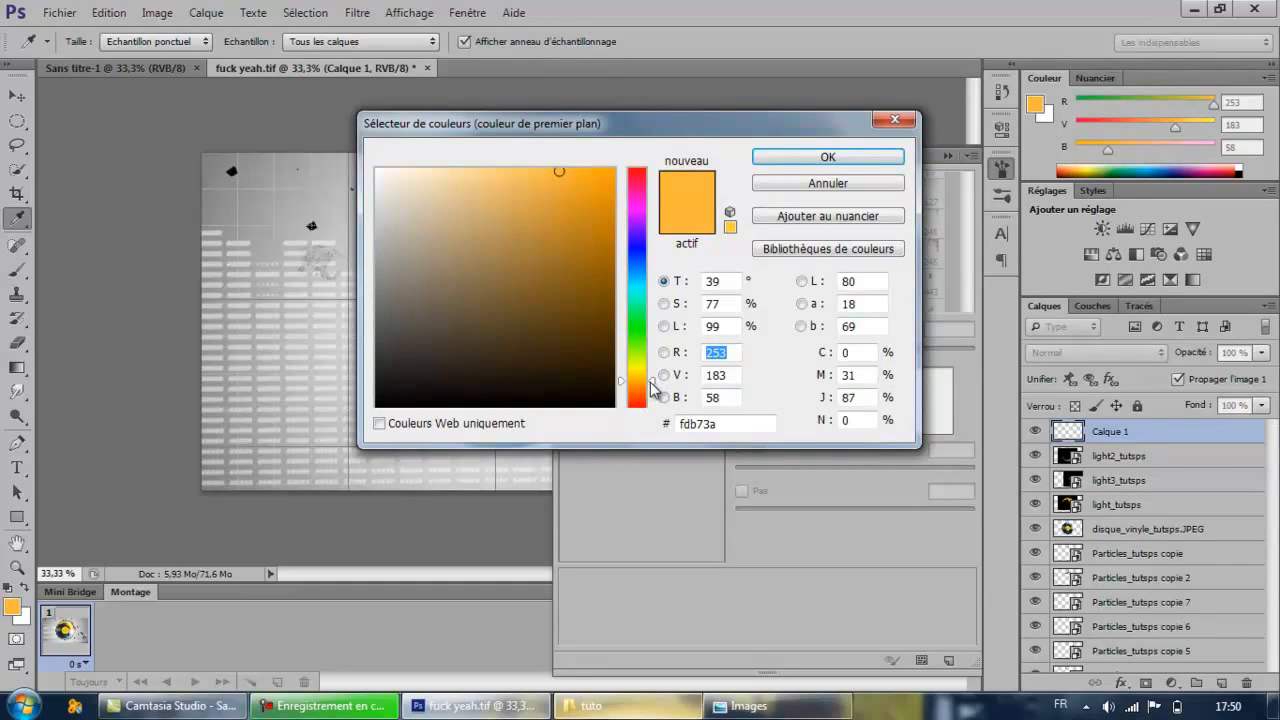
left_click_drag(652, 383, 651, 399)
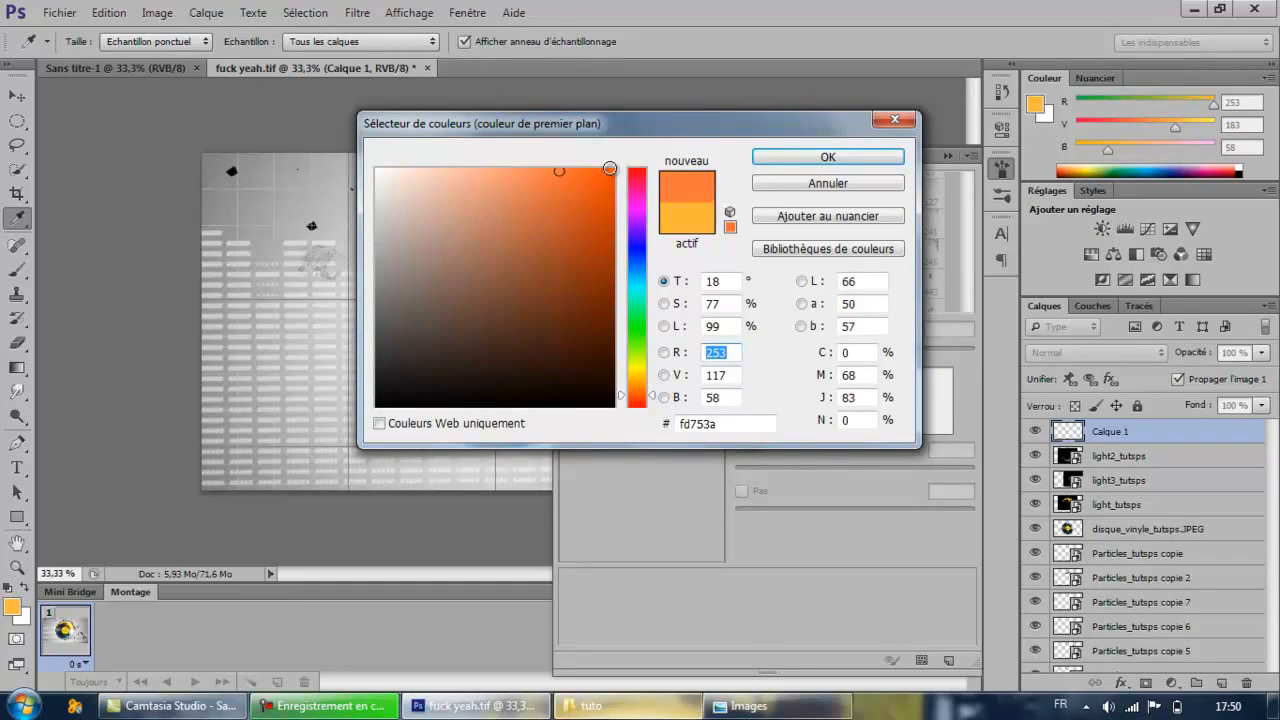
left_click(611, 173)
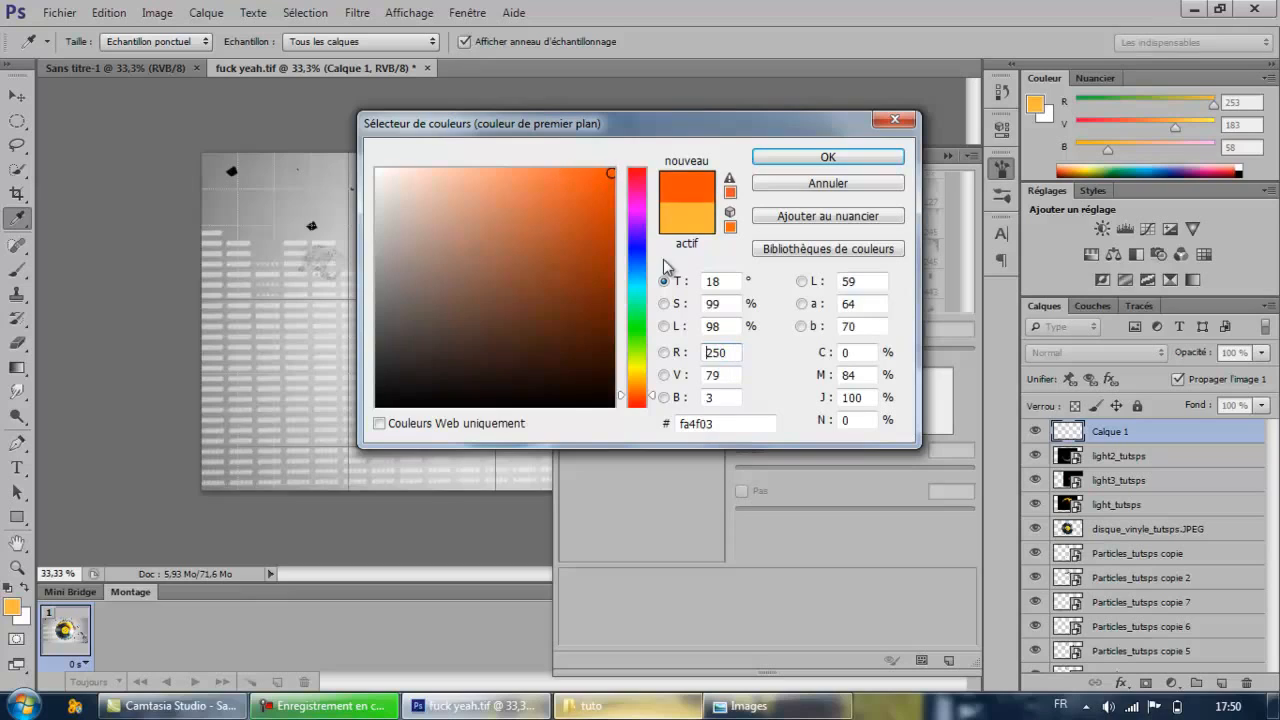
left_click(652, 396)
left_click_drag(652, 397, 652, 398)
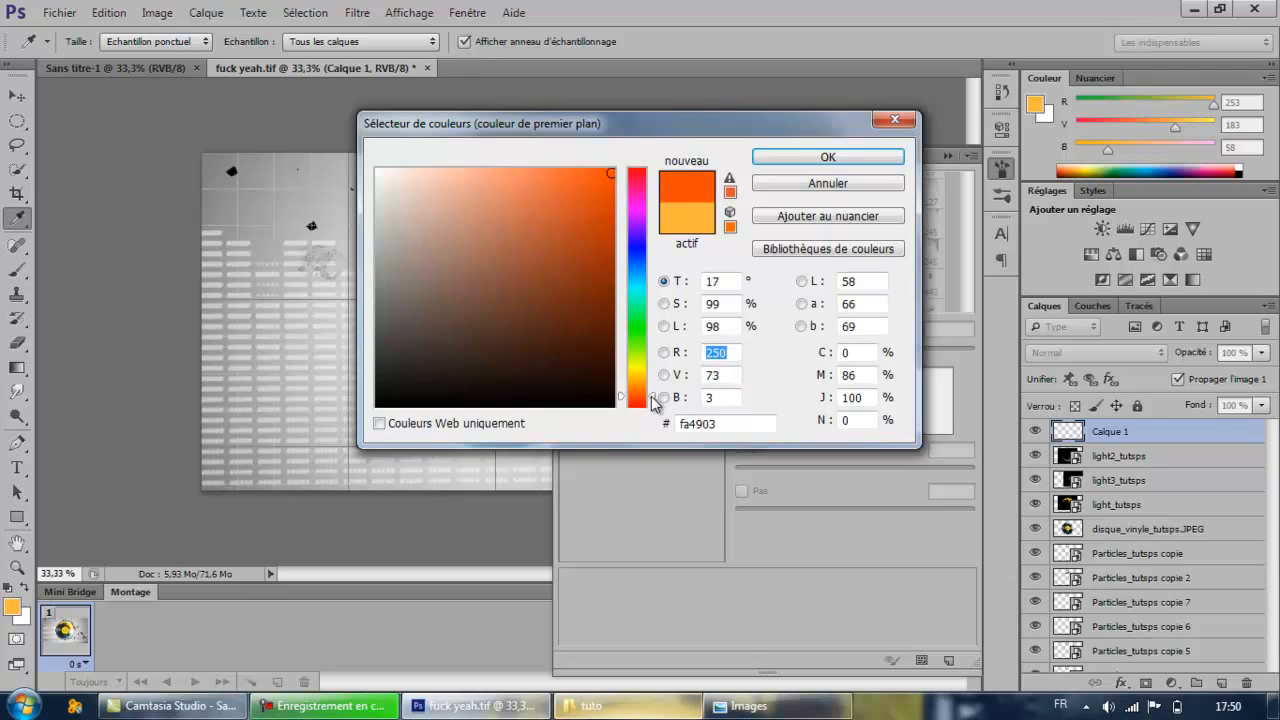
left_click(860, 158)
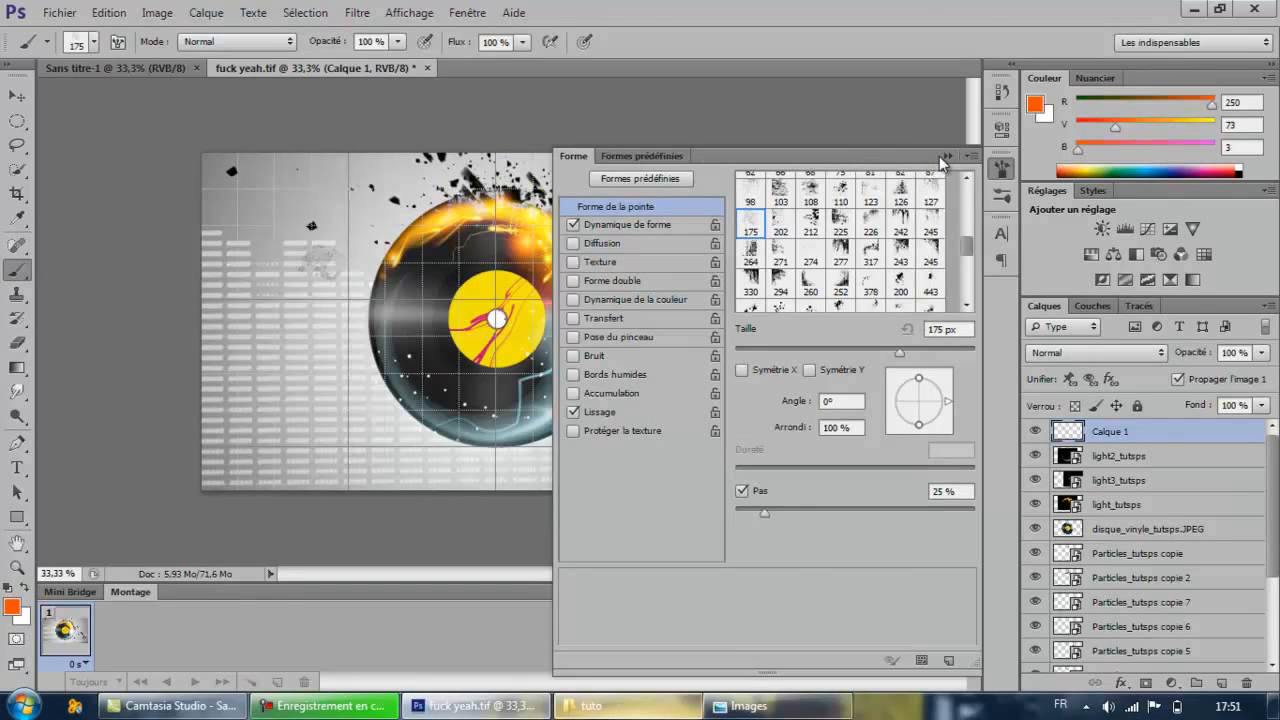
Switch the brush to a hard round tip at 129 px with 100% hardness and 25% spacing.
left_click(947, 156)
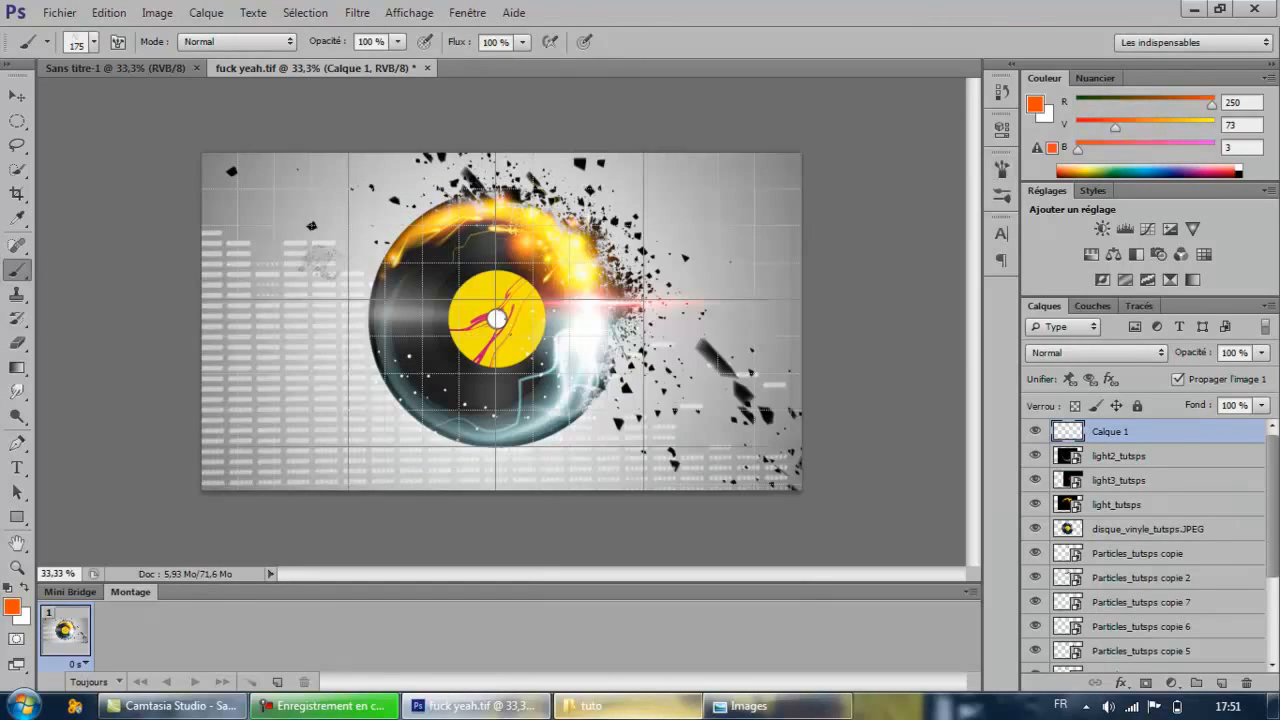
left_click(95, 42)
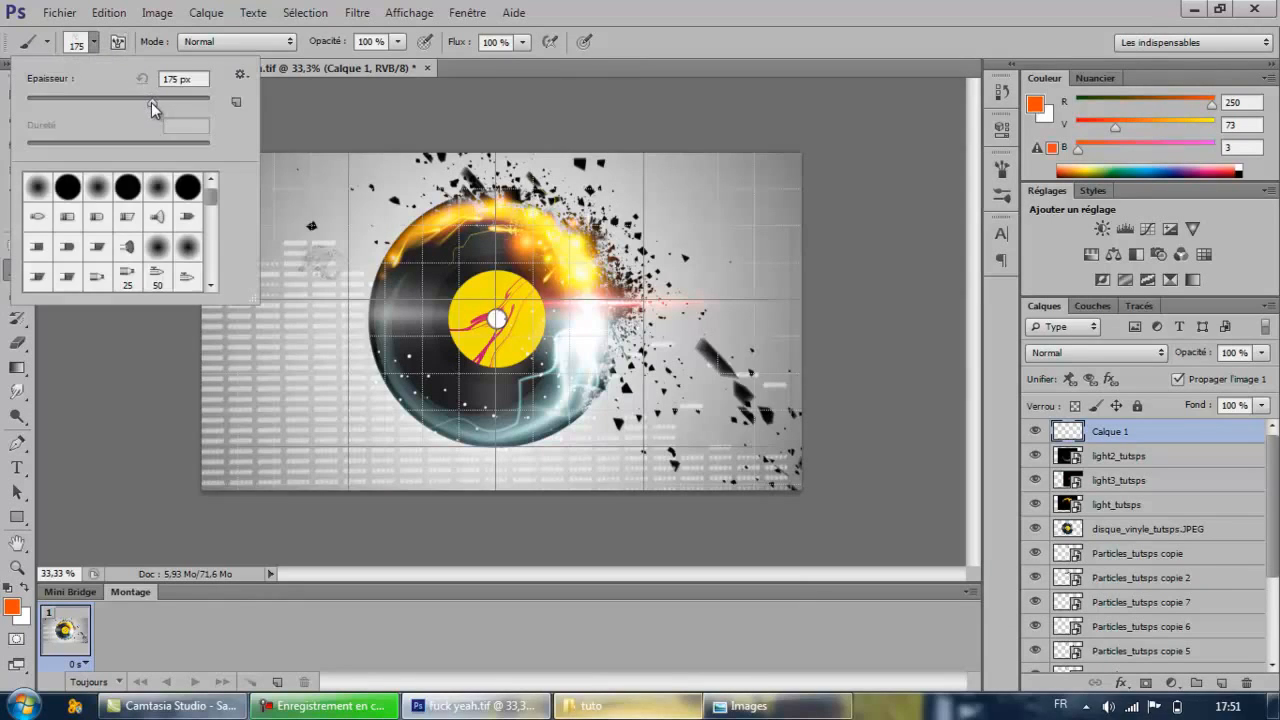
left_click_drag(151, 102, 218, 109)
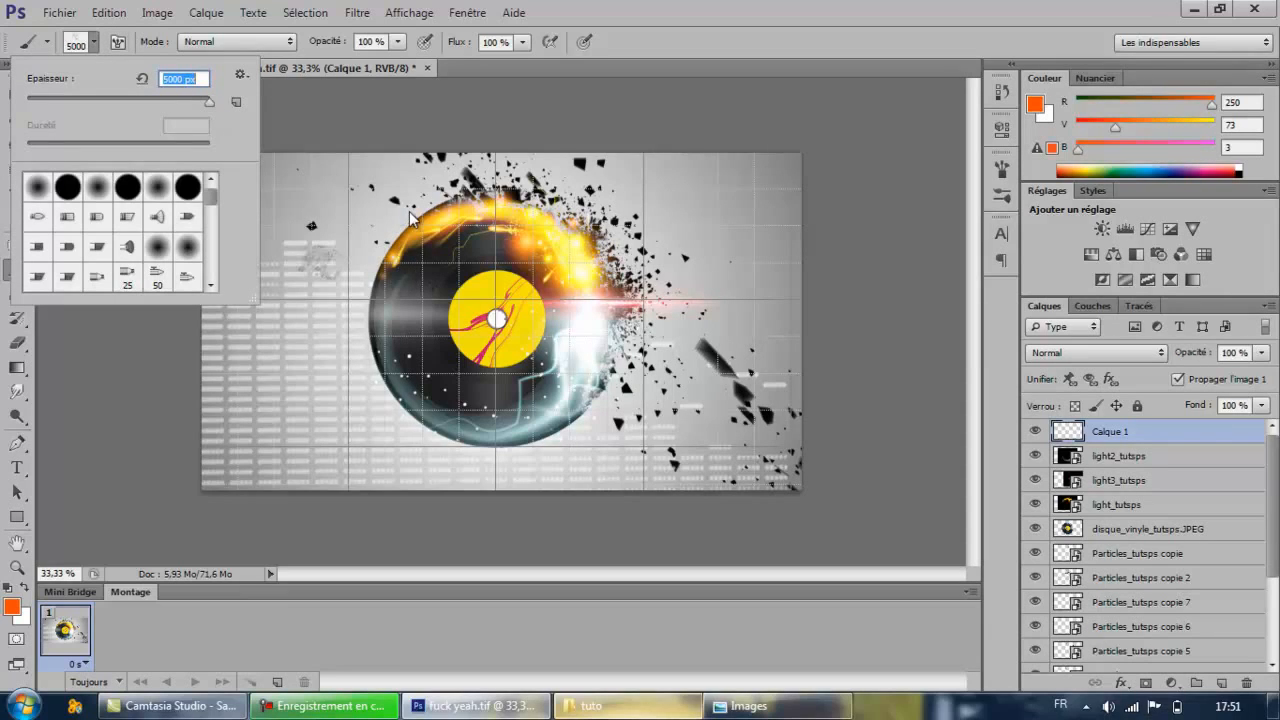
left_click_drag(208, 101, 120, 102)
left_click_drag(130, 101, 150, 101)
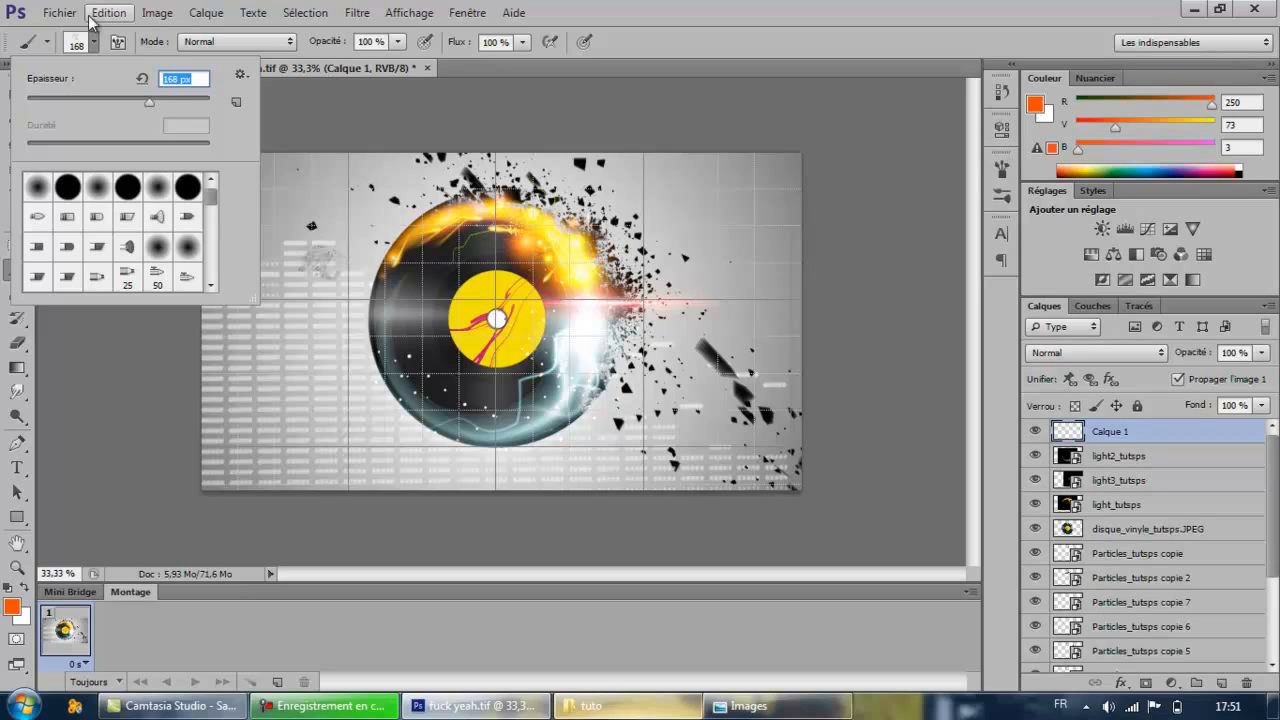
left_click(84, 52)
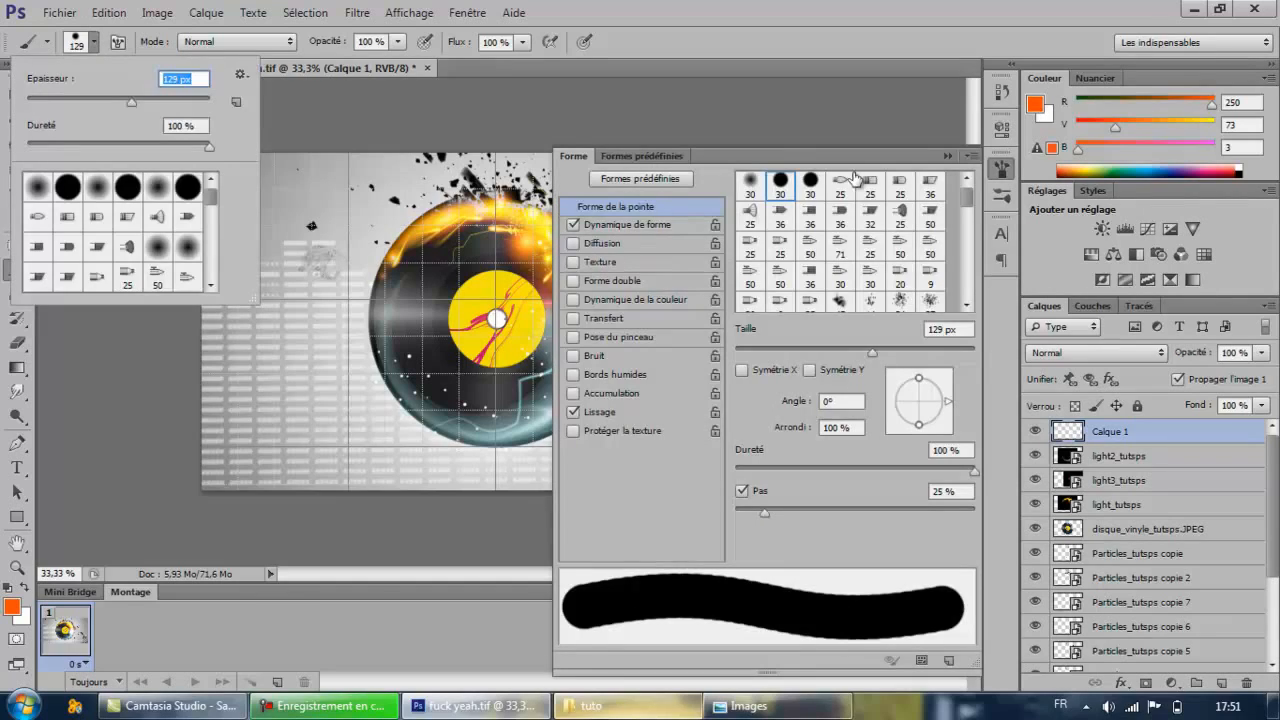
left_click(945, 160)
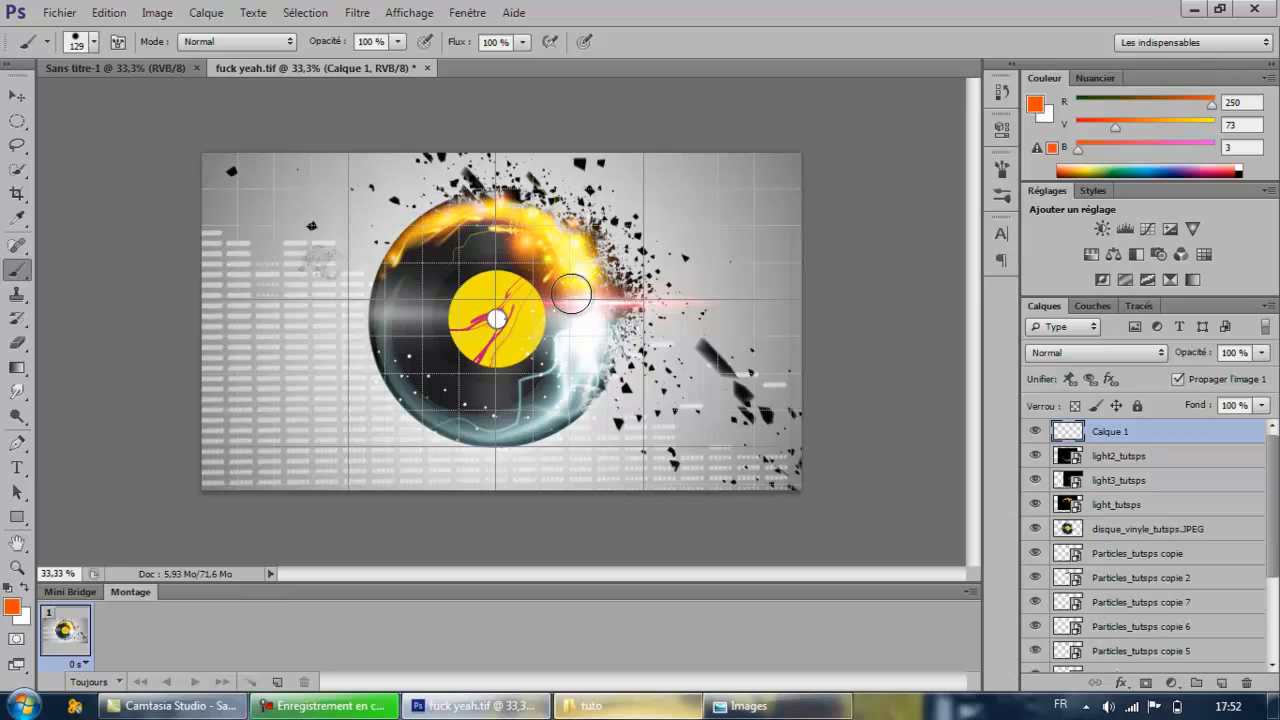
Paint orange over the disc's eroded right side on Calque 1 and set that layer's blend mode to Eclaircir.
mouse_move(561, 292)
left_mouse_down()
mouse_move(560, 322)
mouse_move(533, 290)
mouse_move(545, 258)
mouse_move(570, 245)
mouse_move(598, 258)
mouse_move(597, 295)
mouse_move(572, 232)
mouse_move(534, 224)
mouse_move(597, 251)
mouse_move(625, 310)
mouse_move(562, 340)
mouse_move(598, 322)
mouse_move(584, 284)
mouse_move(494, 237)
mouse_move(580, 304)
mouse_move(598, 344)
mouse_move(630, 342)
mouse_move(603, 322)
left_mouse_up()
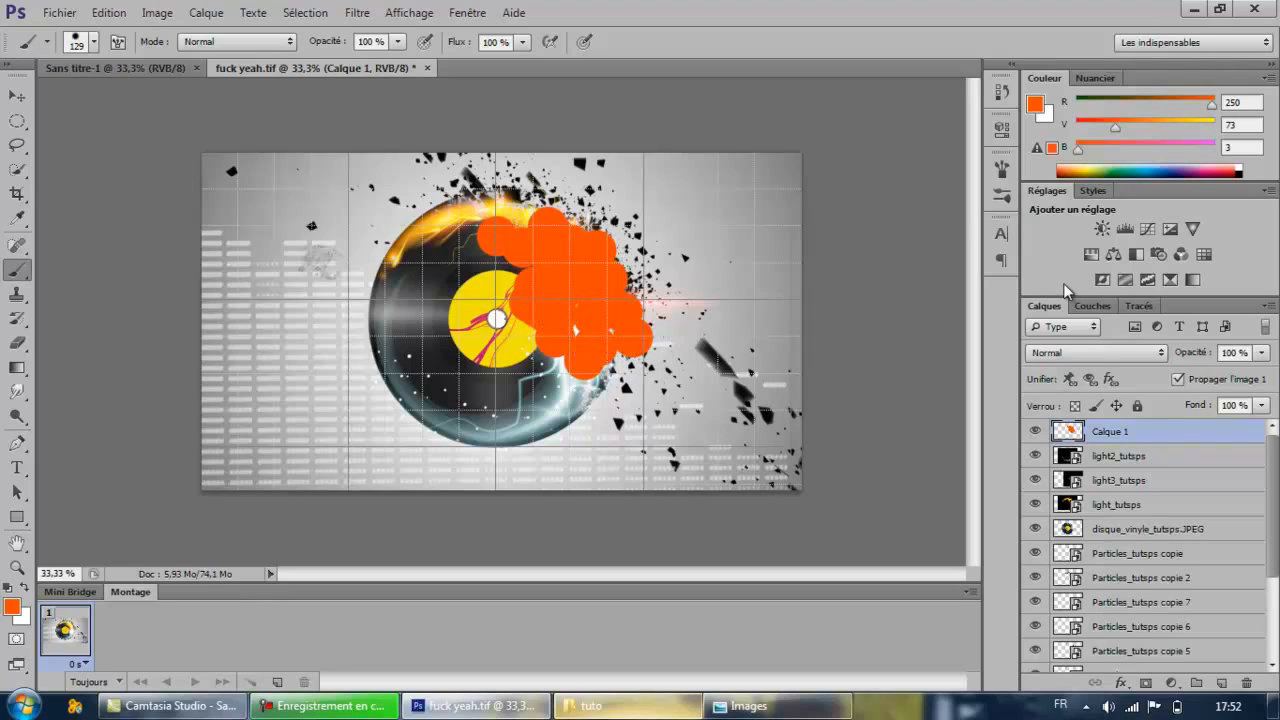
left_click(1091, 347)
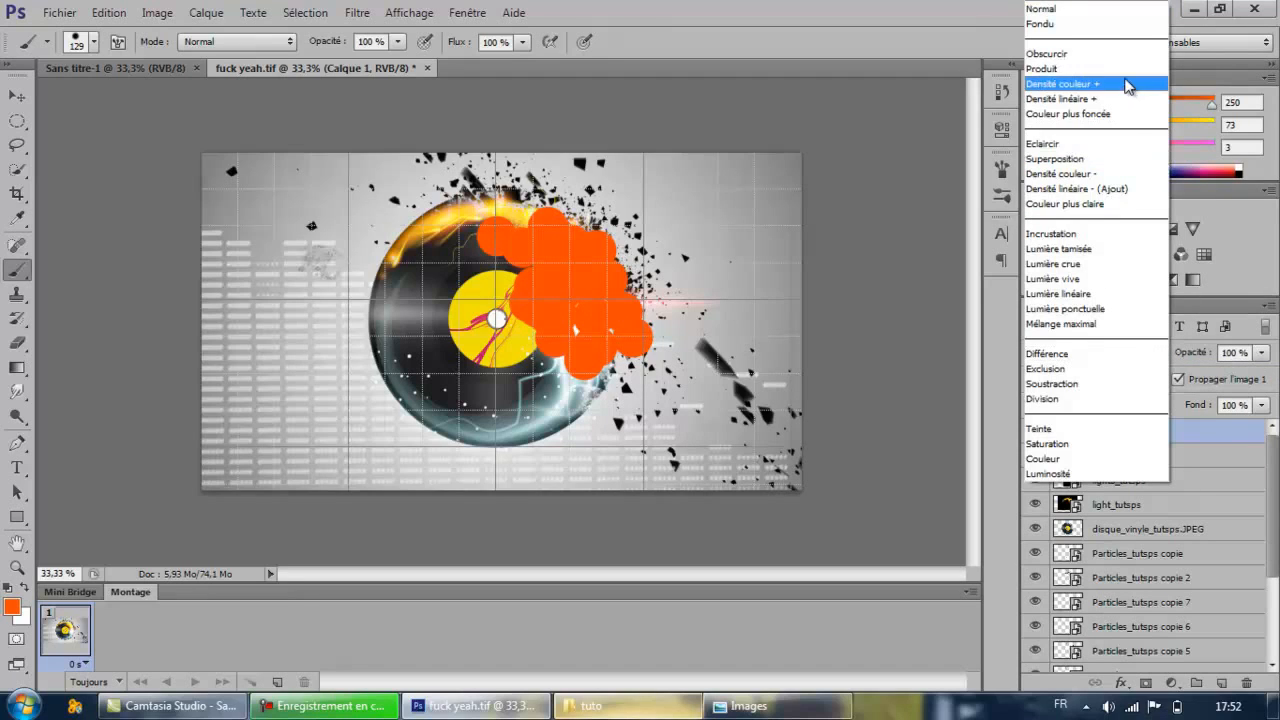
left_click(1123, 143)
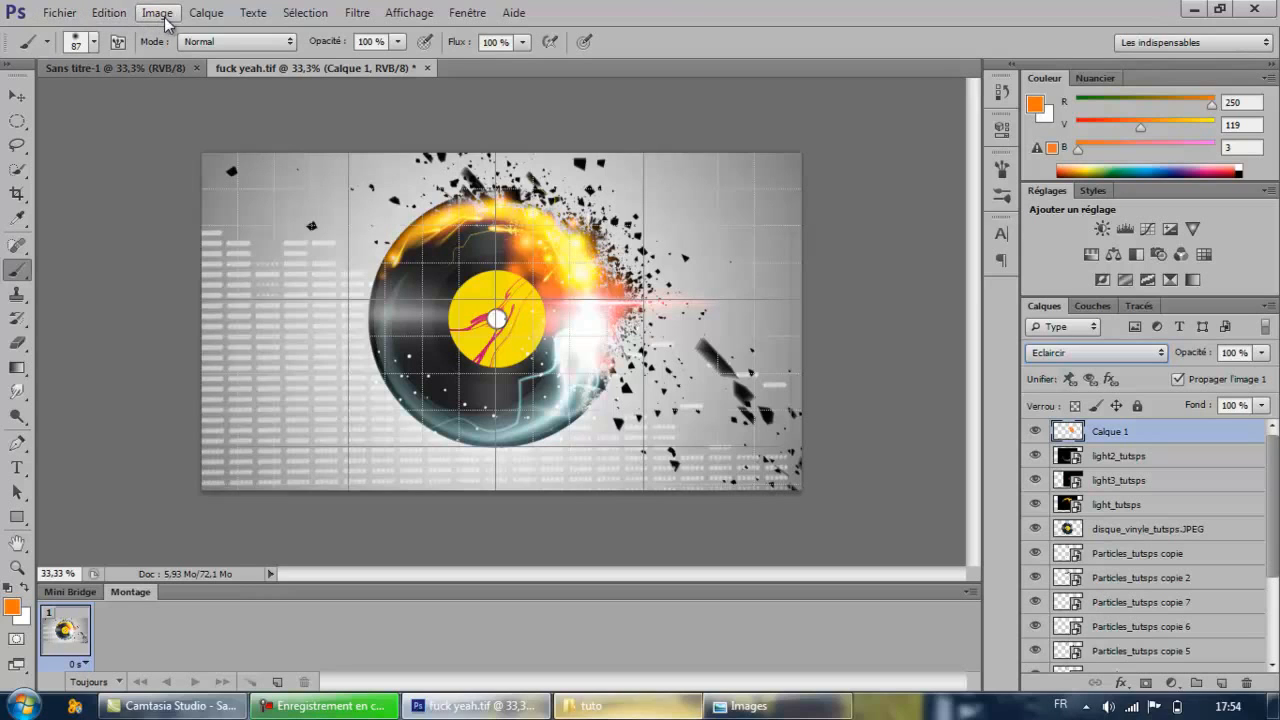
Add a gradient map adjustment layer above Calque 1 in normal mode at 100% opacity.
left_click(225, 14)
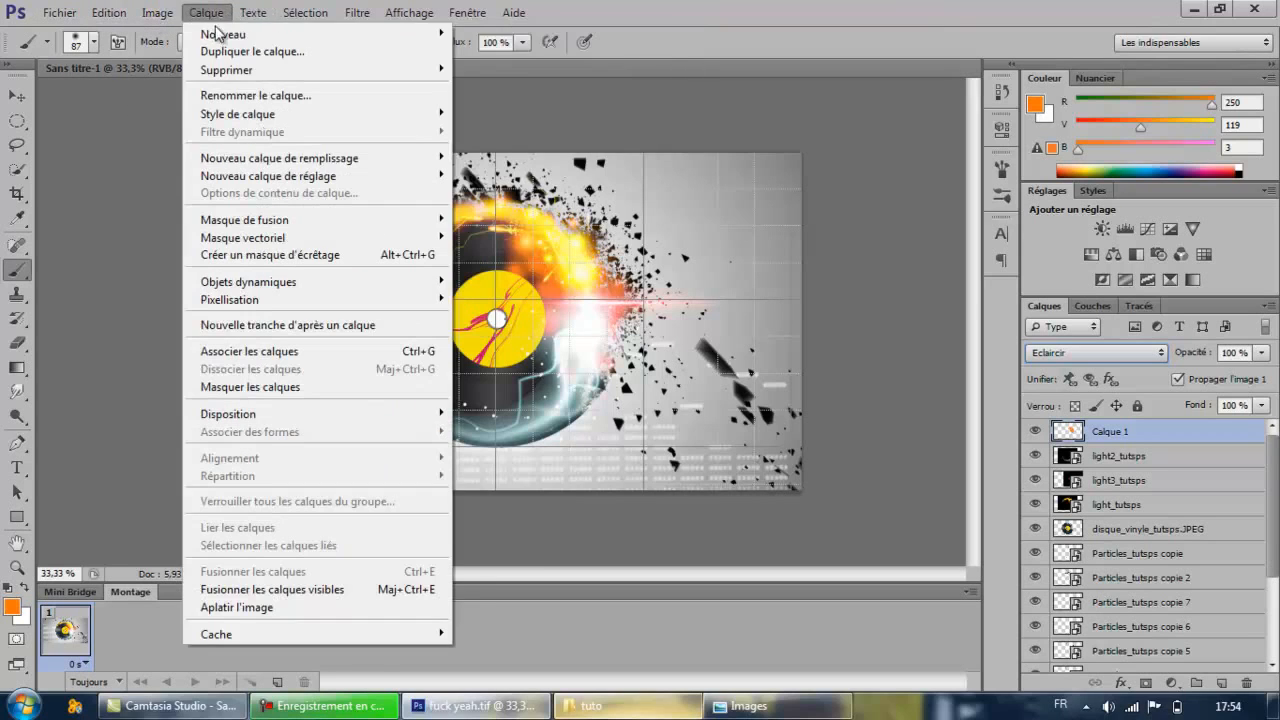
mouse_move(250, 38)
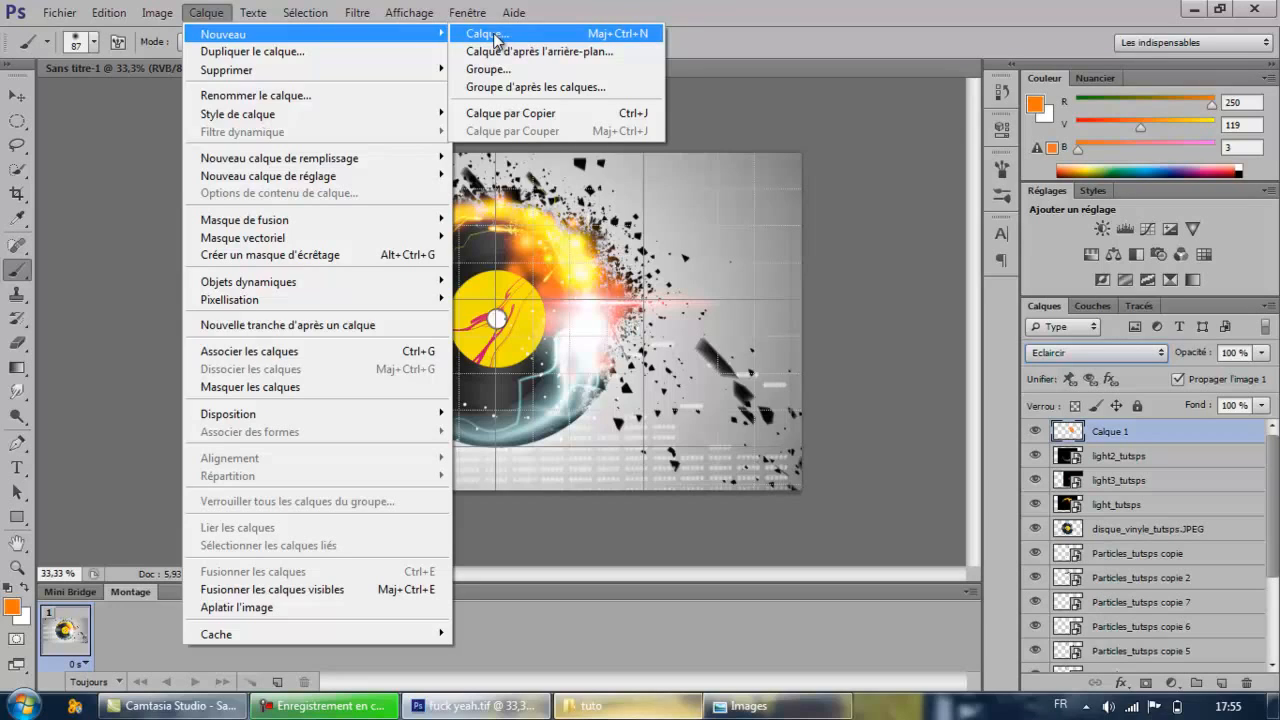
mouse_move(425, 175)
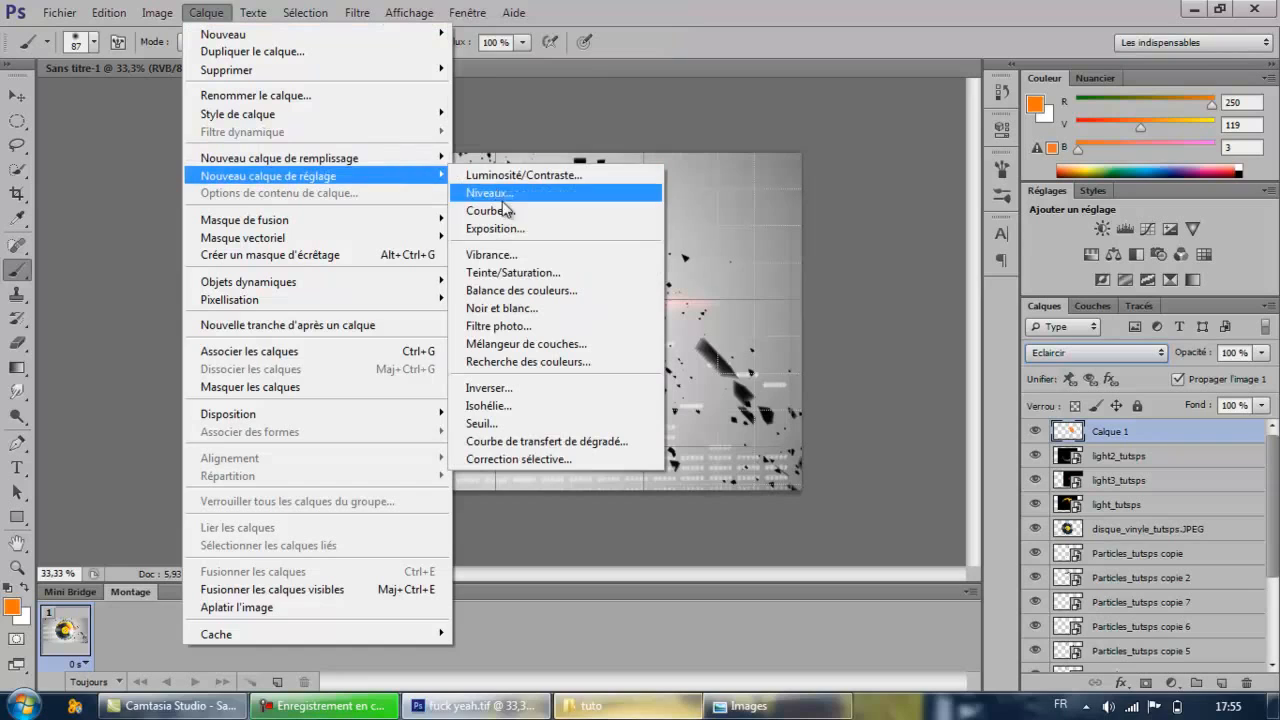
left_click(567, 442)
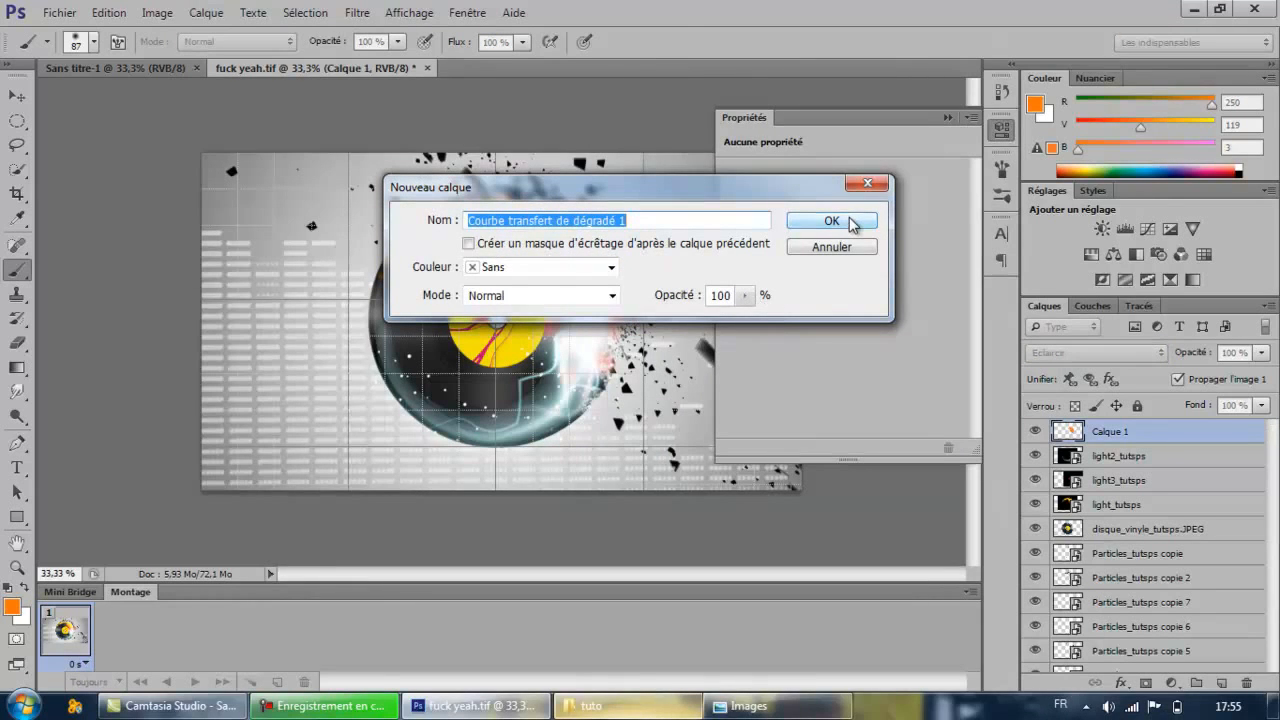
left_click(851, 222)
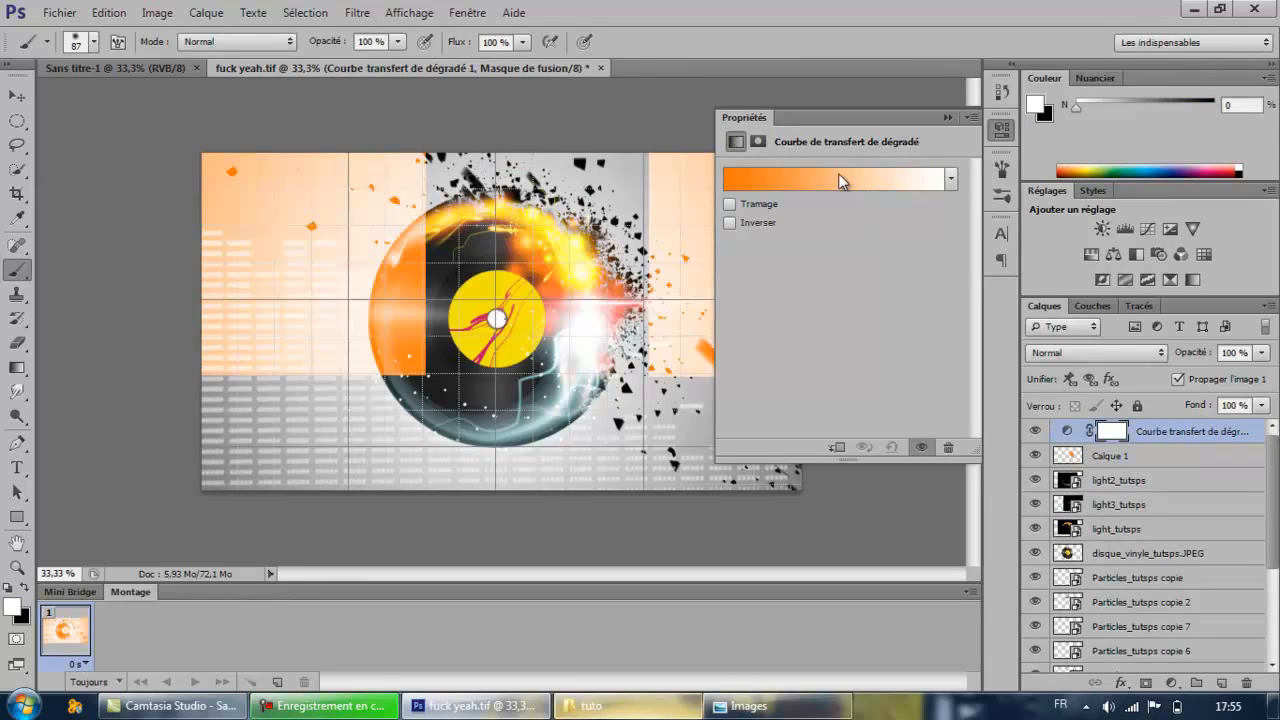
Apply the black-to-white gradient preset to the gradient map and set its layer's blend mode to Lumière tamisée.
left_click(949, 181)
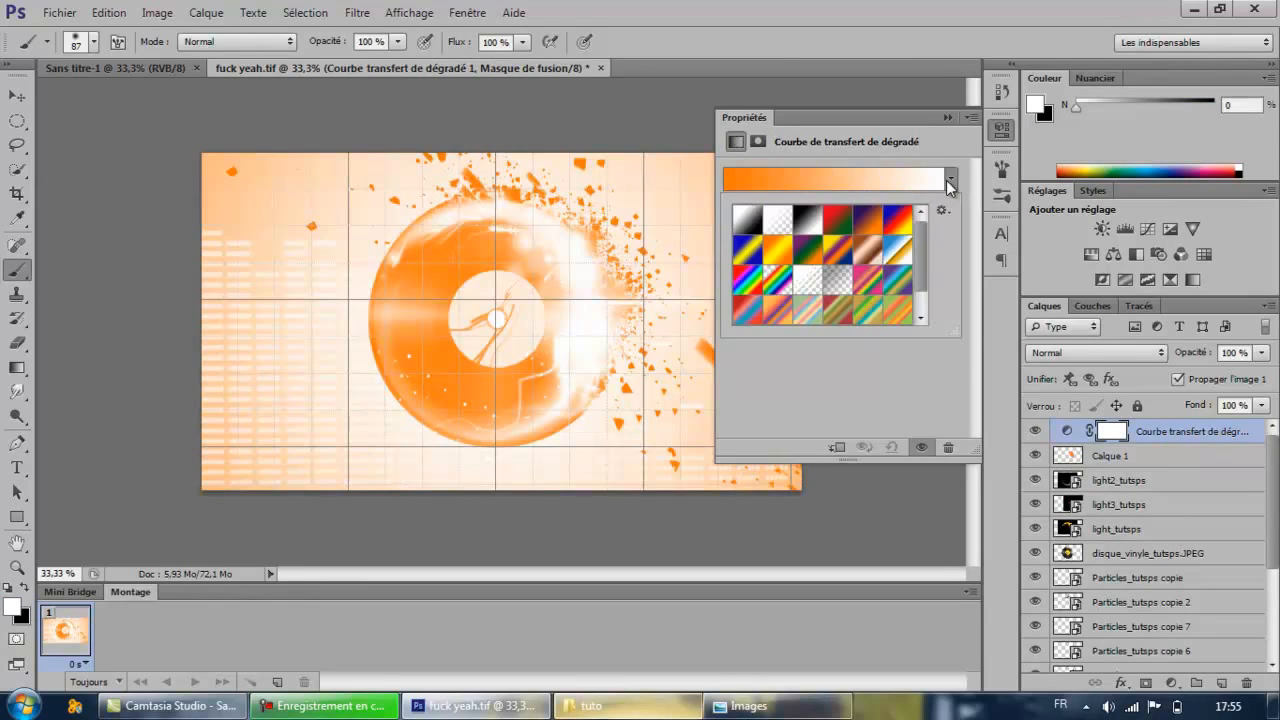
left_click(752, 231)
left_click(806, 231)
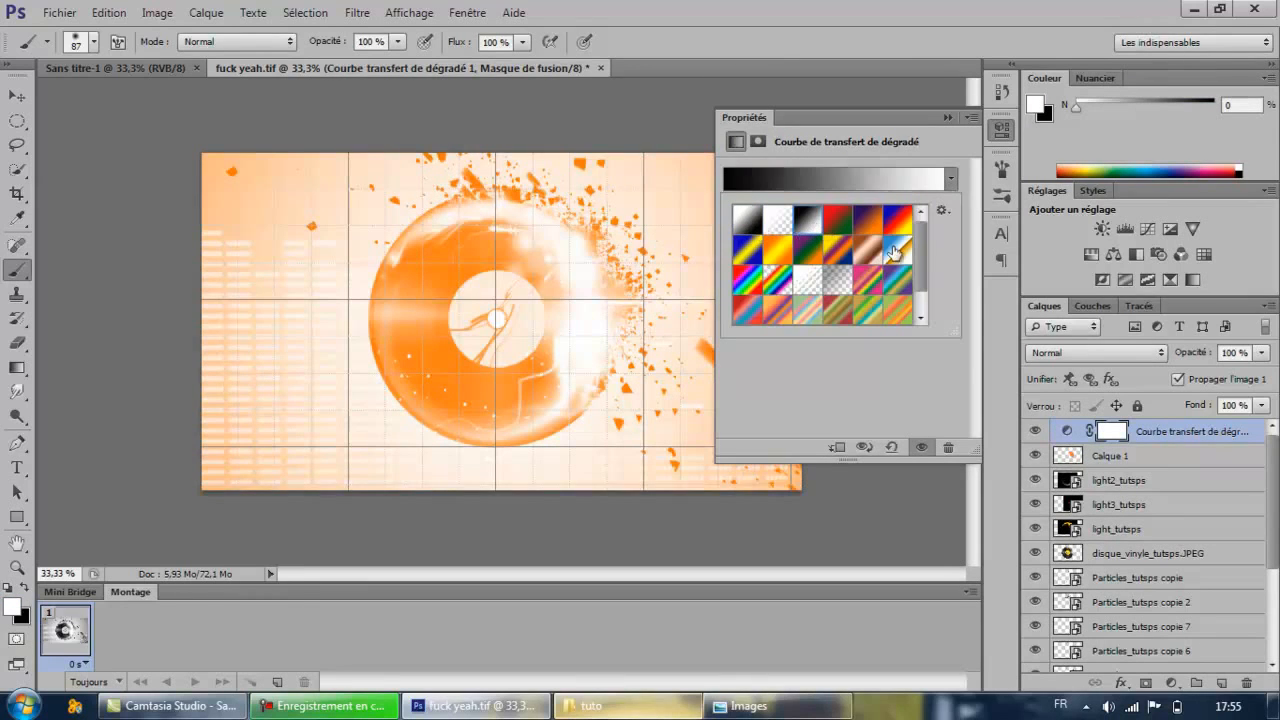
left_click(935, 392)
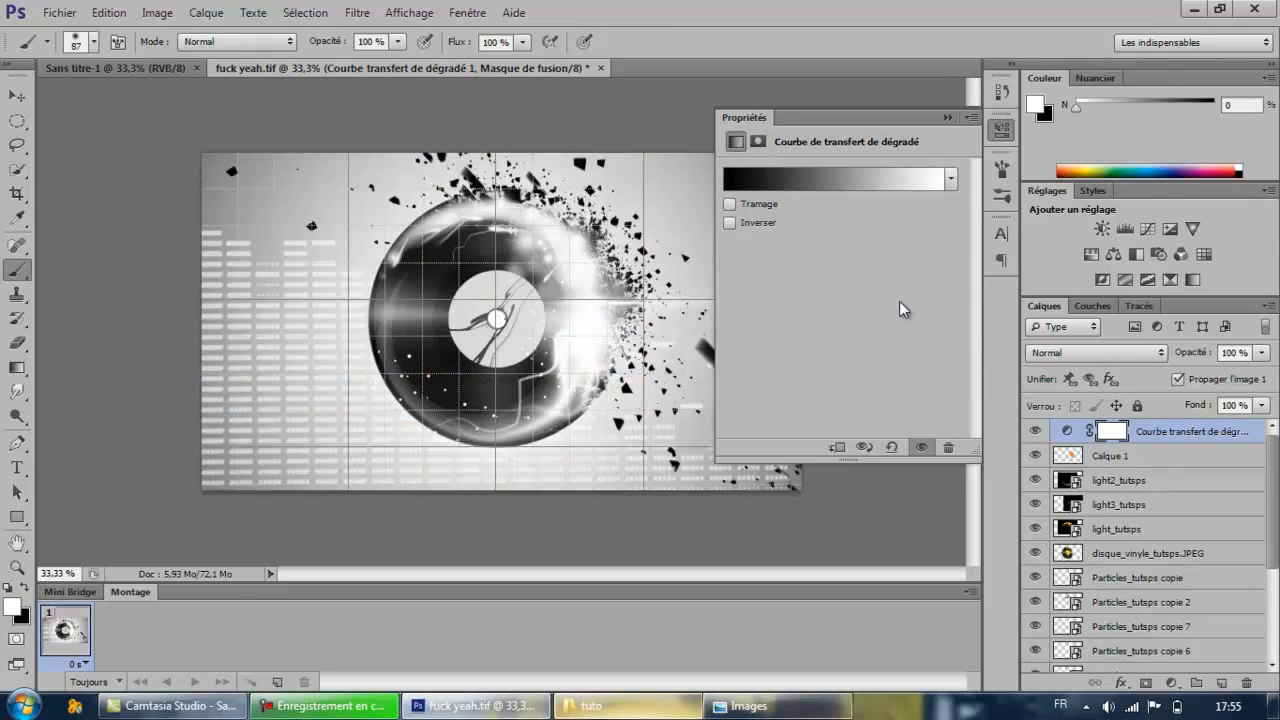
left_click(947, 118)
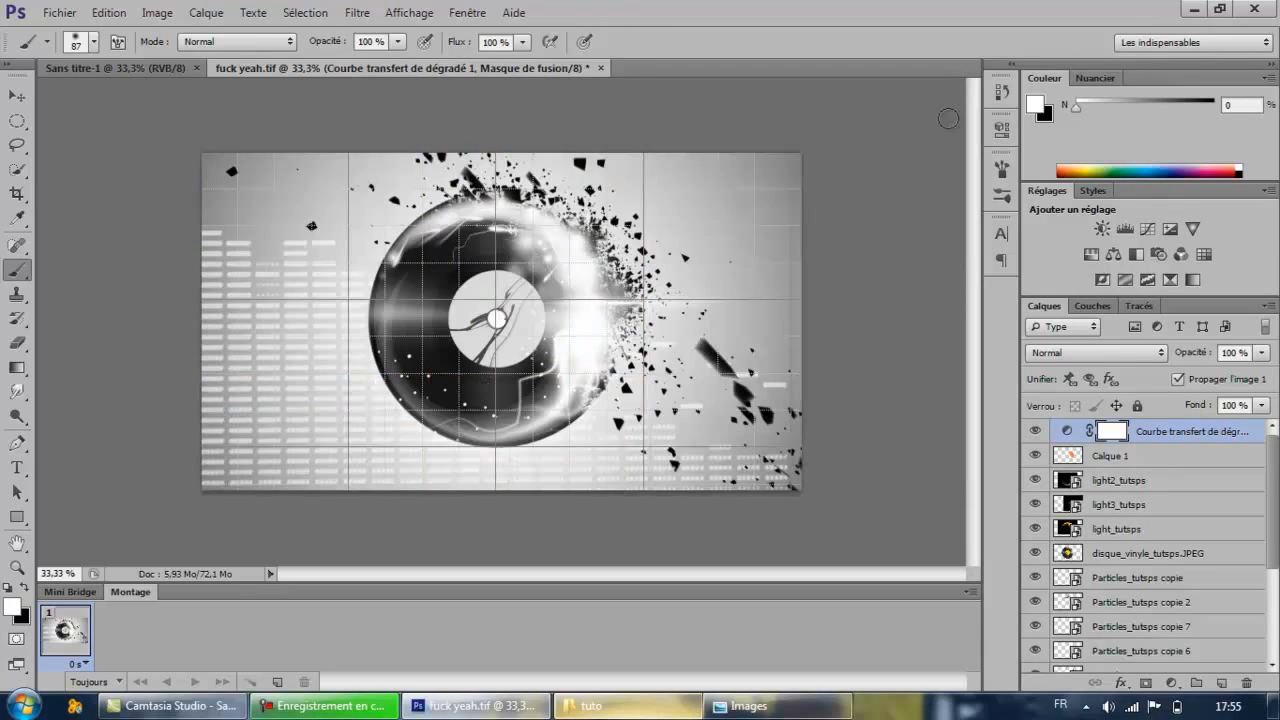
left_click(1112, 352)
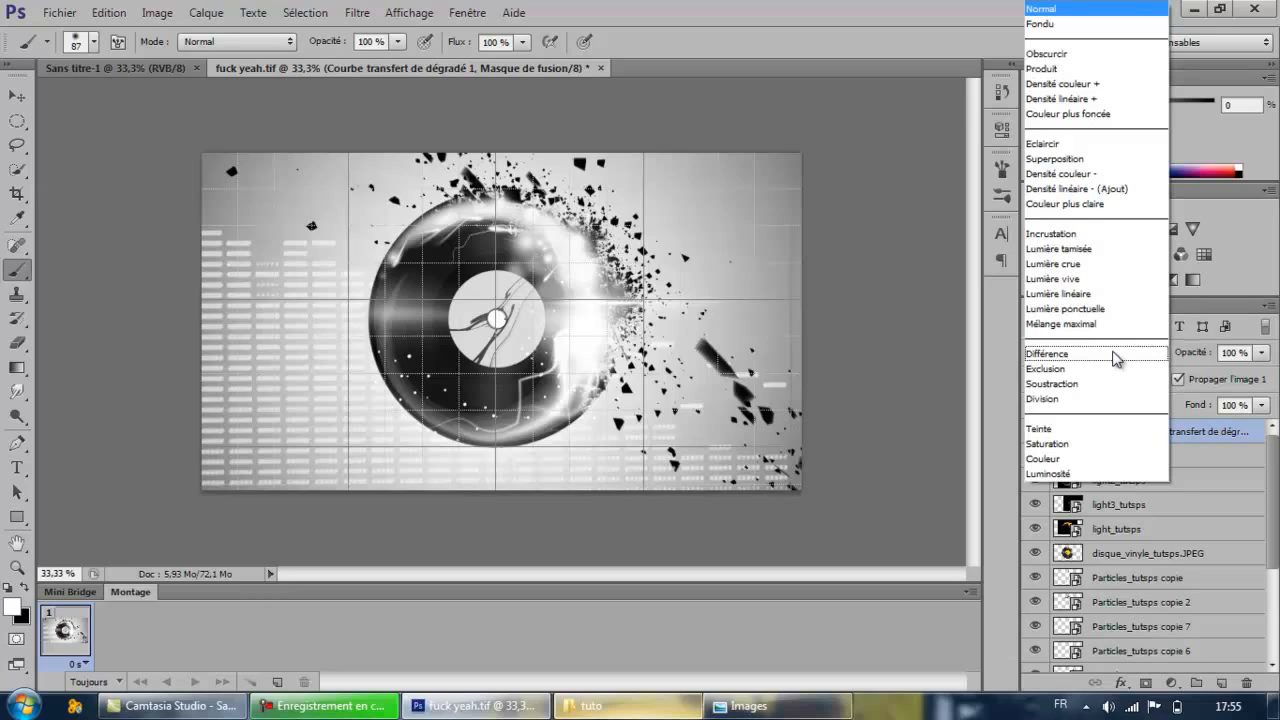
left_click(1107, 249)
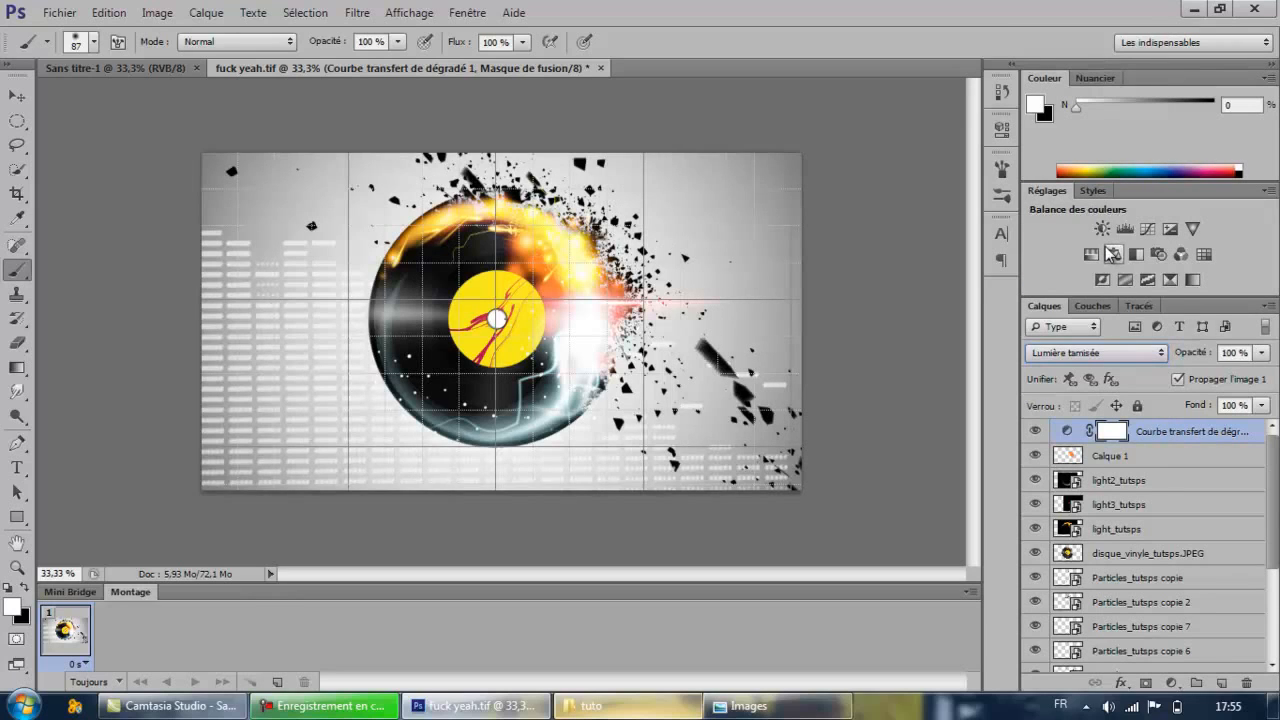